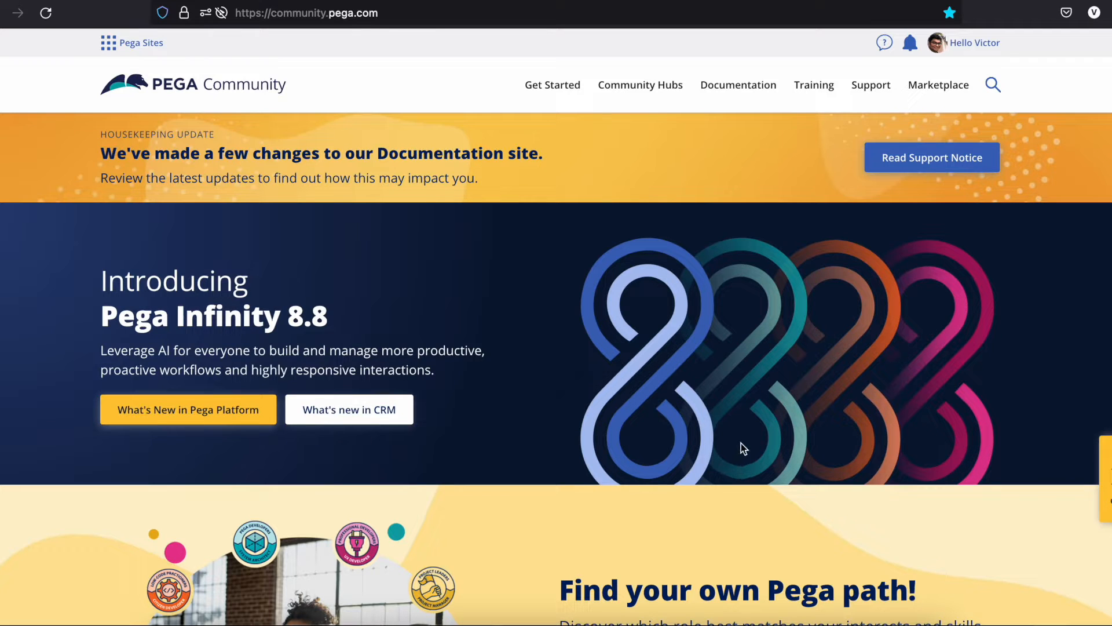
# Go to the Download Pega Software page from the Support Resources menu.
pyautogui.moveTo(860, 97)
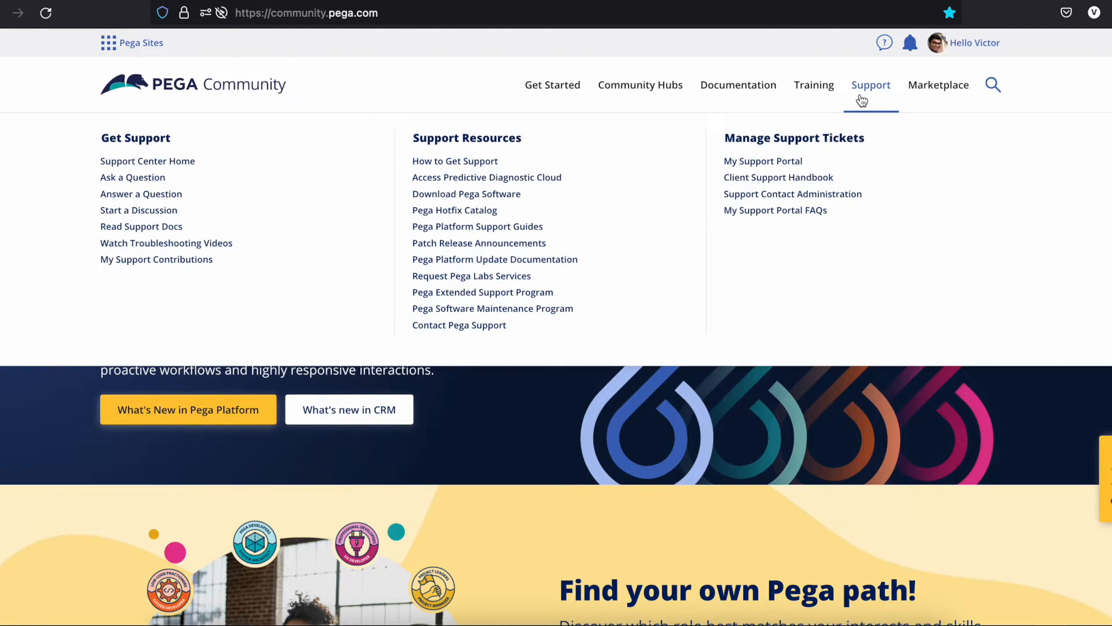
pyautogui.click(497, 198)
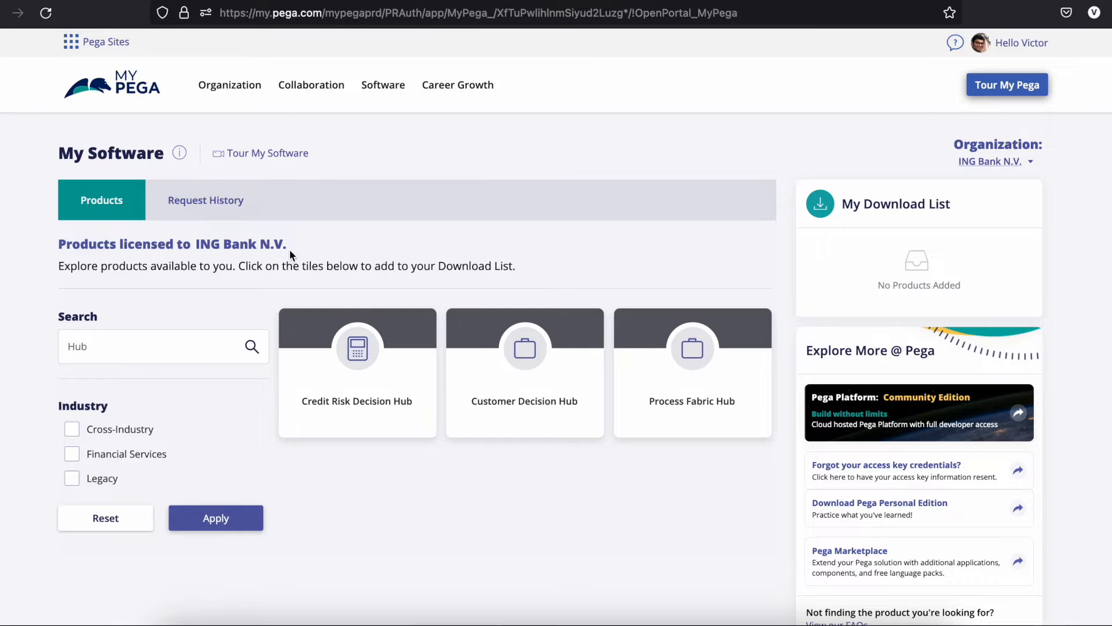
# Search the licensed products for 'Hub' and select Customer Decision Hub.
pyautogui.click(181, 350)
pyautogui.doubleClick(181, 349)
pyautogui.press('BackSpace')
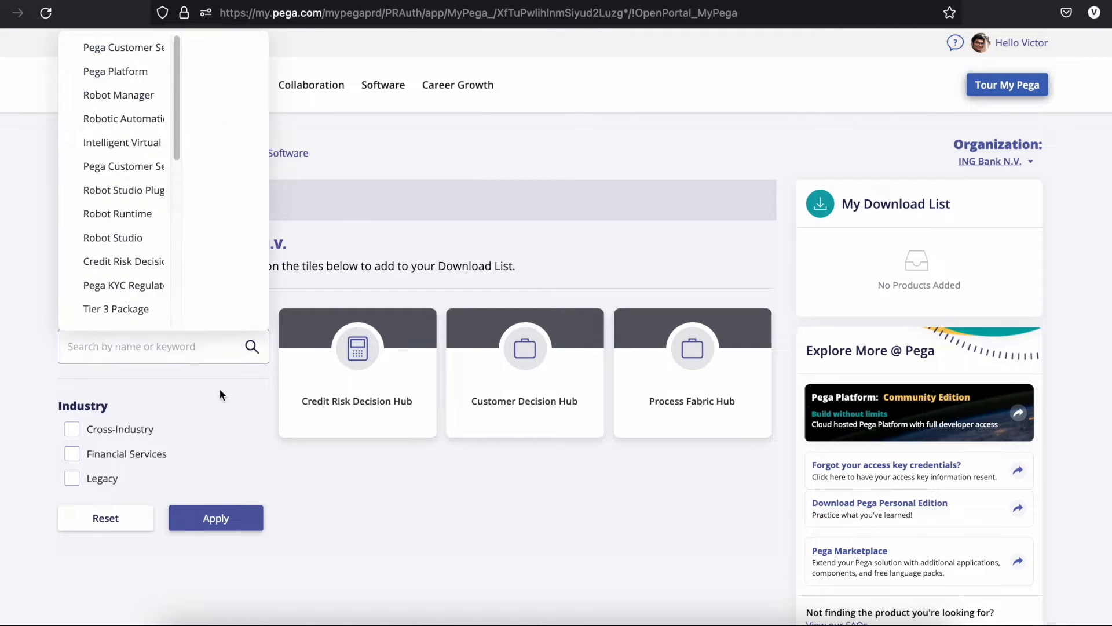
pyautogui.click(388, 277)
pyautogui.click(197, 352)
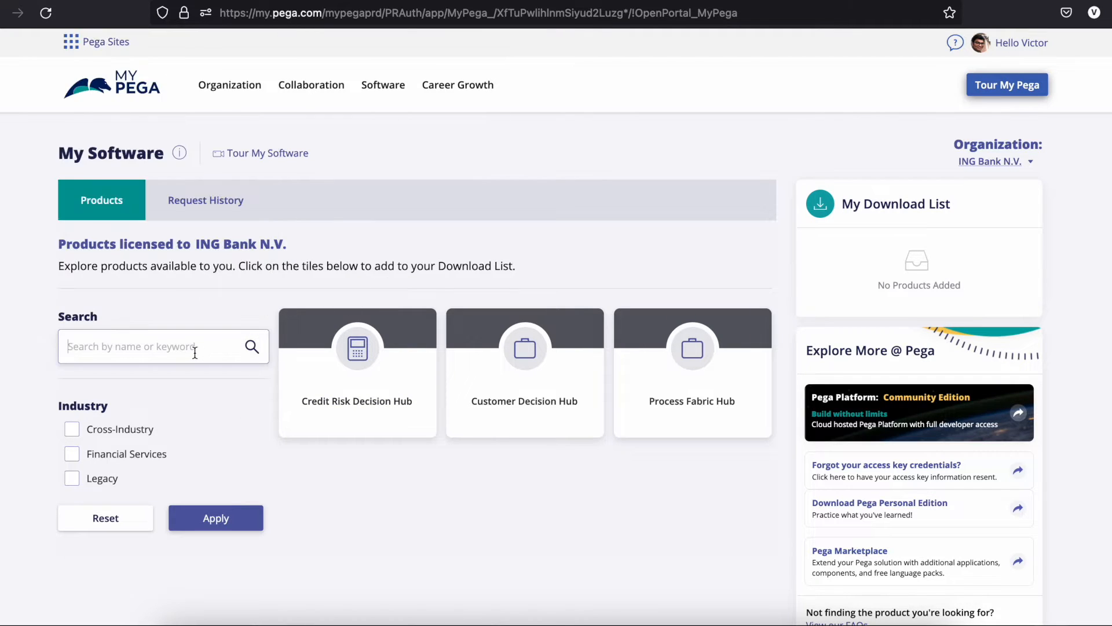
pyautogui.write('Hub')
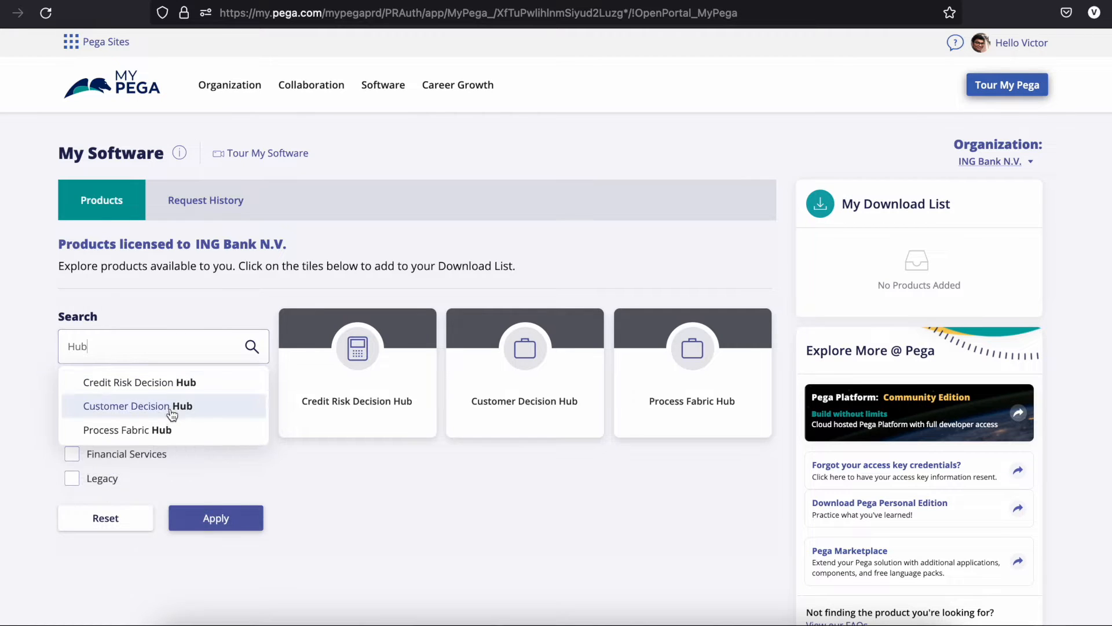
pyautogui.click(139, 402)
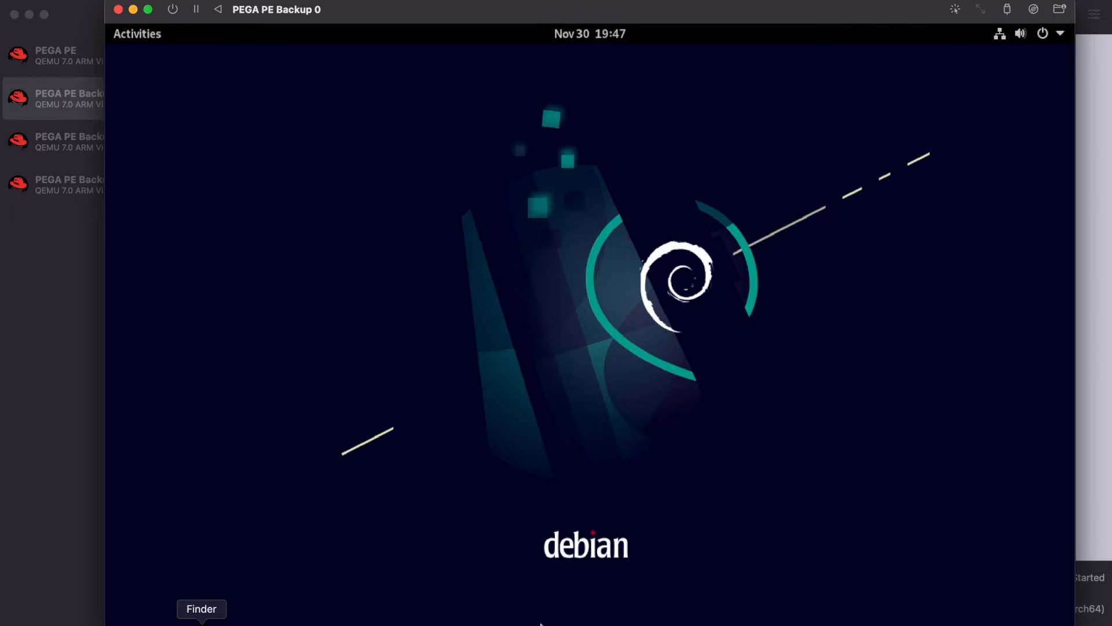
# Select PegaCDH_Core_0807.zip under 117159_PCRM_8.7 in Finder, then return to the Debian VM.
pyautogui.click(201, 623)
pyautogui.click(441, 93)
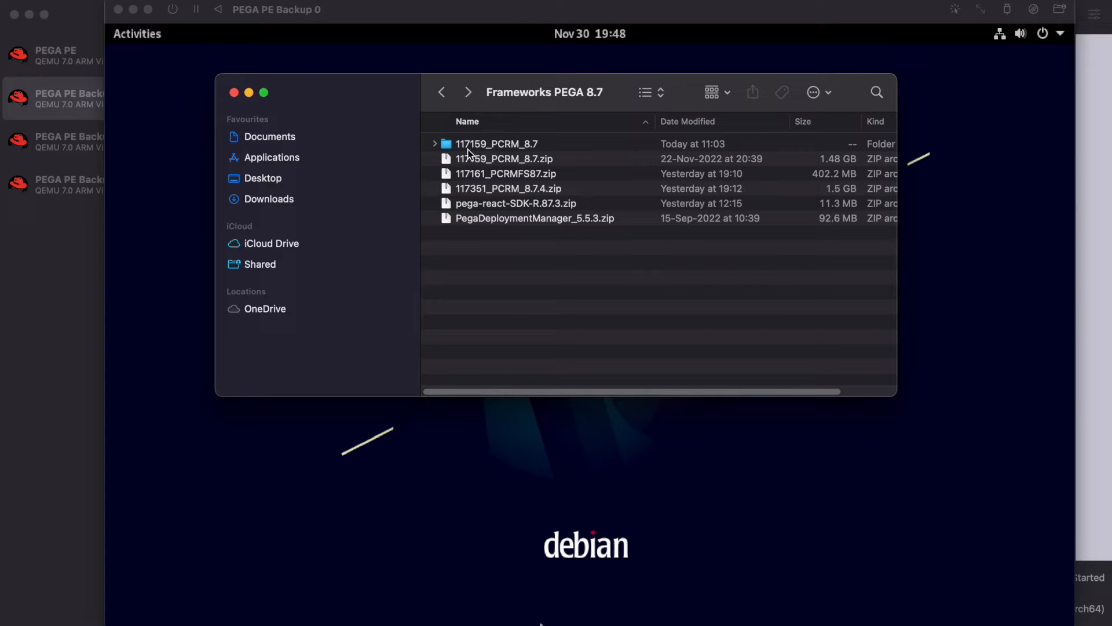
pyautogui.click(496, 146)
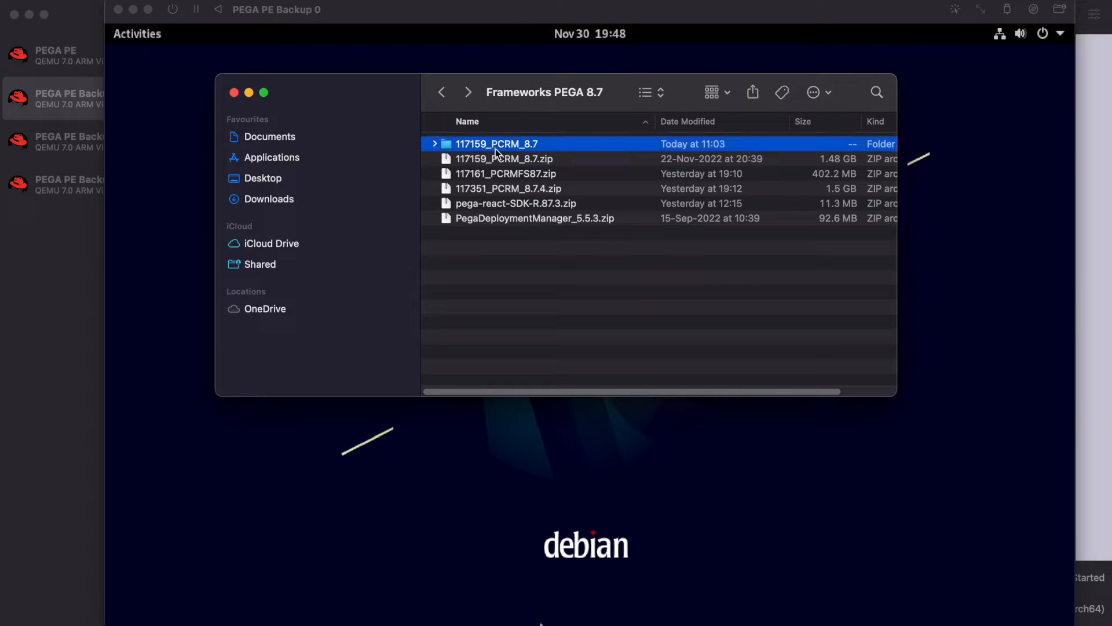
pyautogui.doubleClick(495, 148)
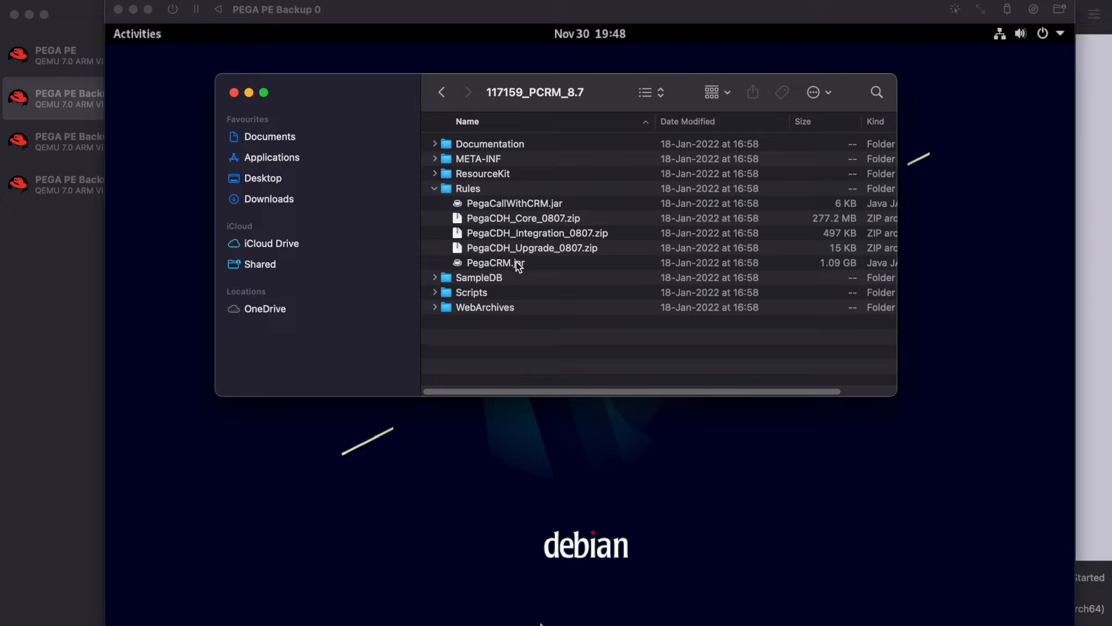
pyautogui.click(525, 222)
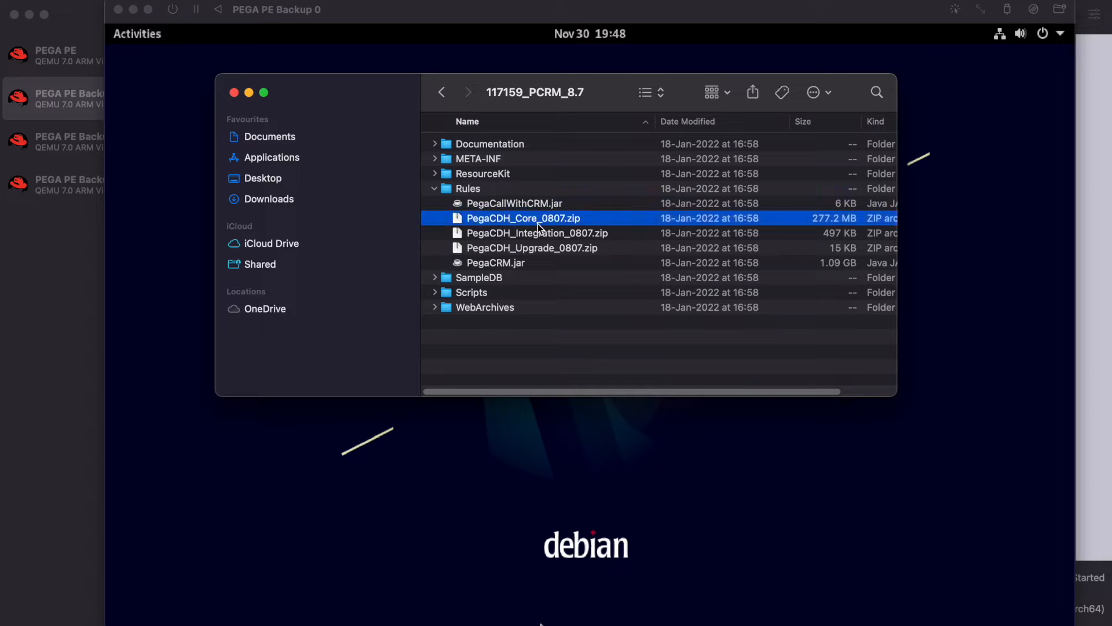
pyautogui.click(672, 488)
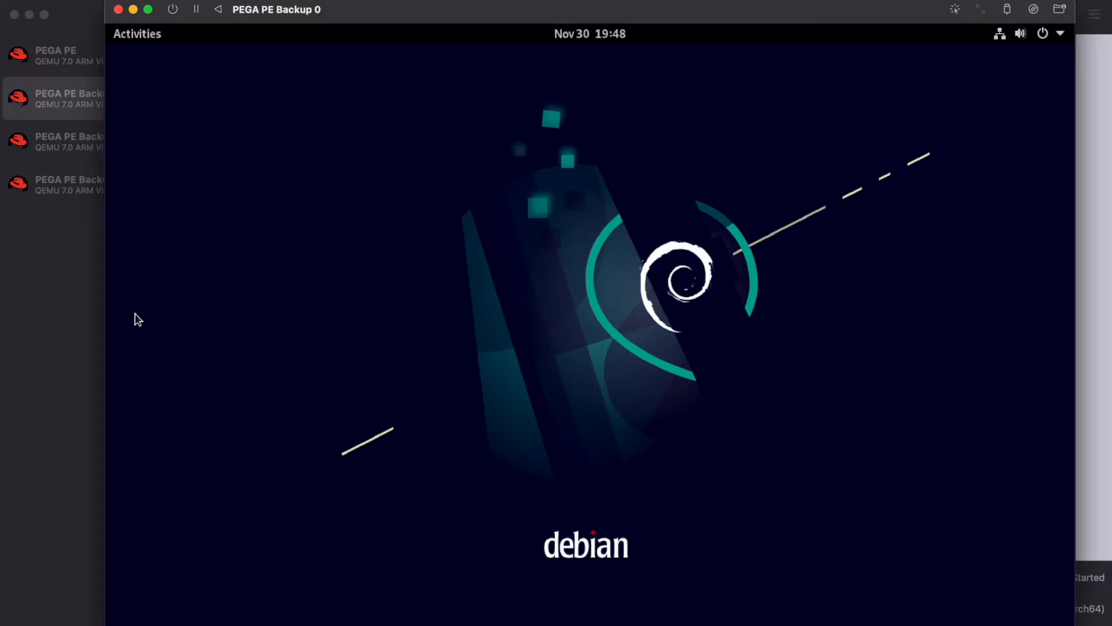
# Open a terminal in the VM and become root with sudo su.
pyautogui.click(144, 36)
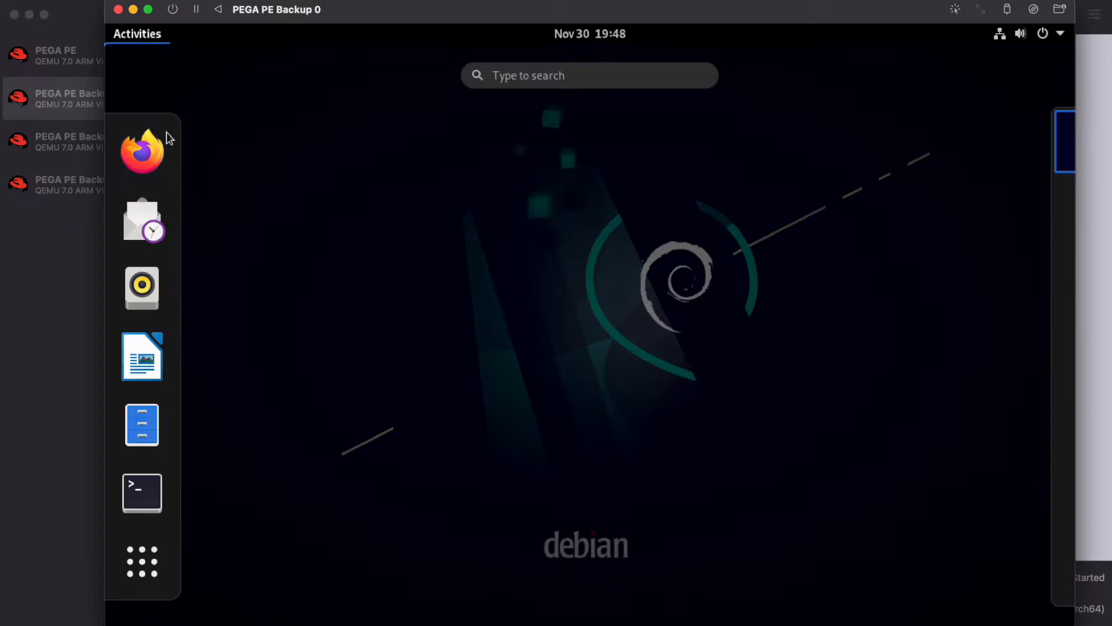
pyautogui.click(141, 492)
pyautogui.write('l')
pyautogui.press('BackSpace')
pyautogui.write('sudo su')
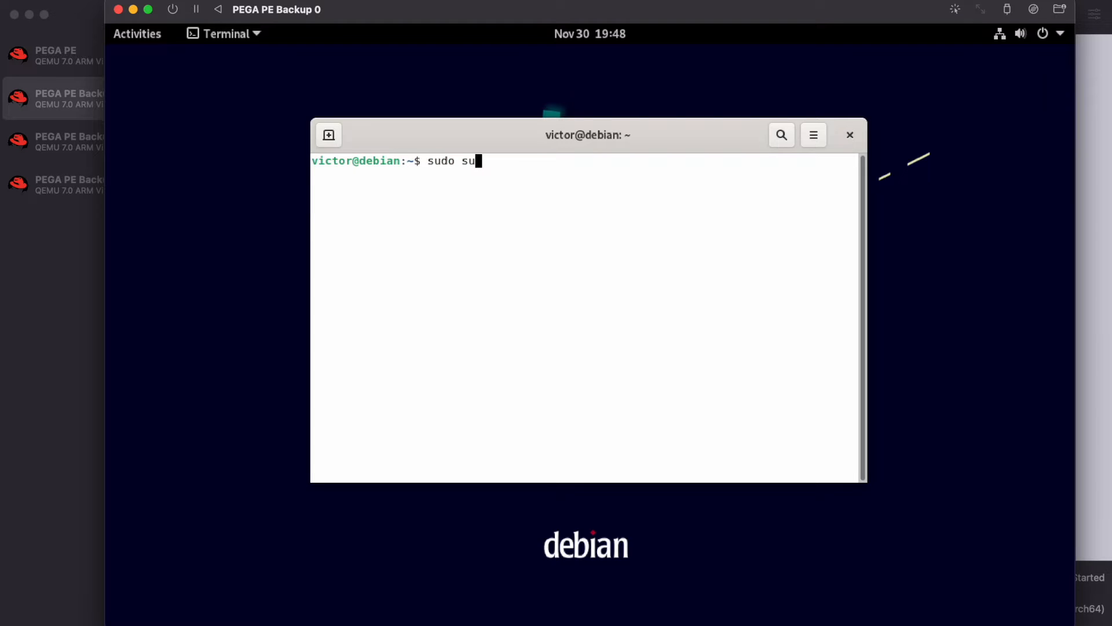
pyautogui.press('Return')
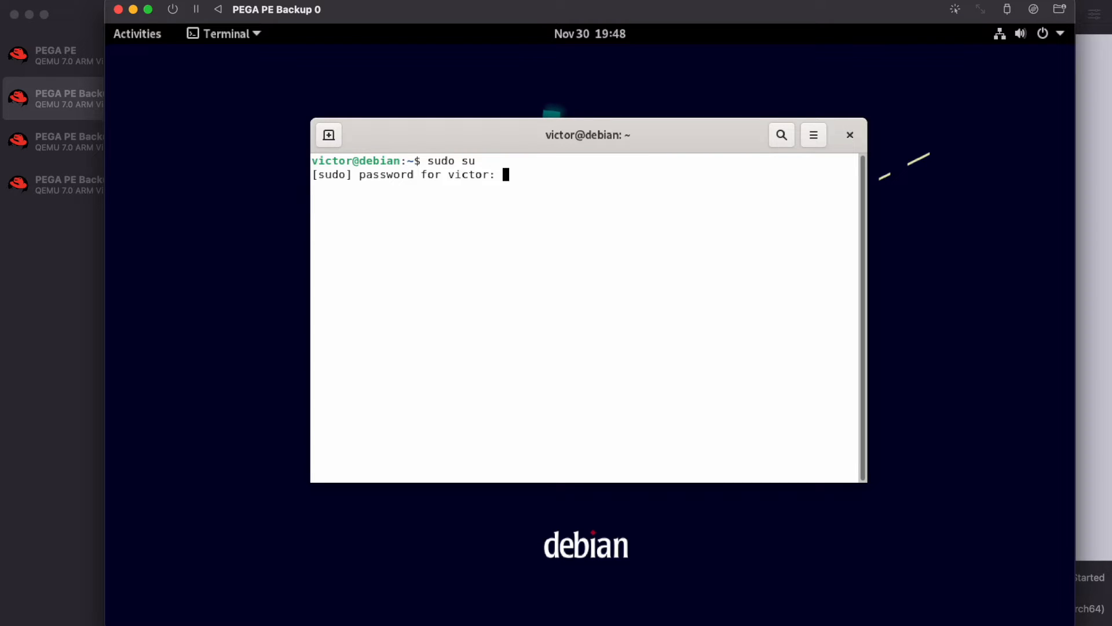
pyautogui.press('Return')
# Change to /opt/apache-tomcat-8.5.14/bin and run ./startup.sh to start Tomcat.
pyautogui.write('c')
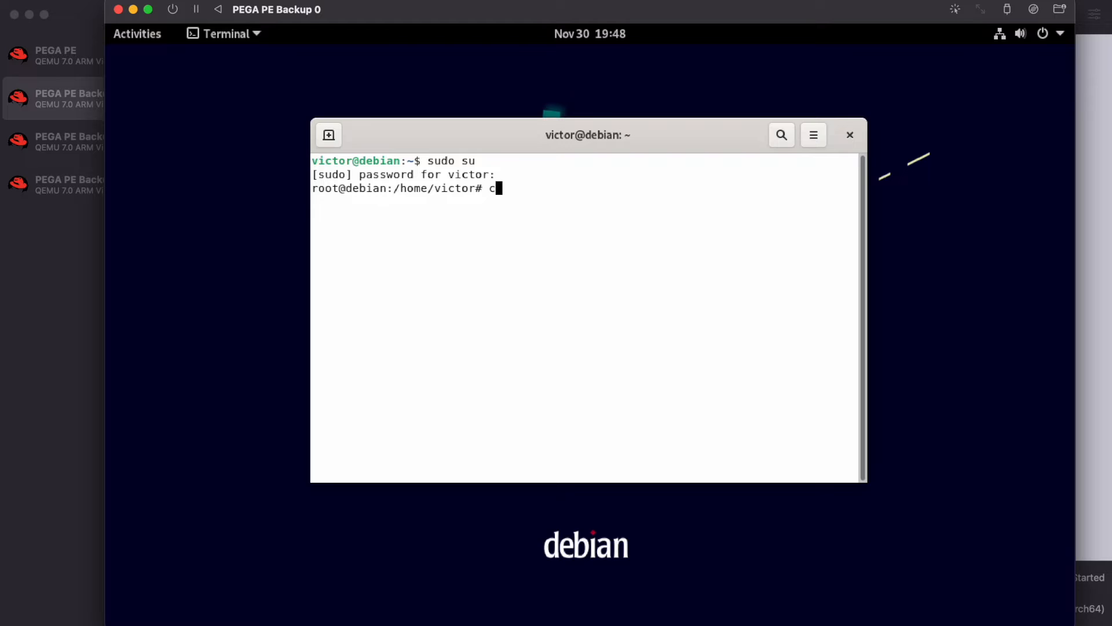
pyautogui.write('d /opt/apach')
pyautogui.press('Tab')
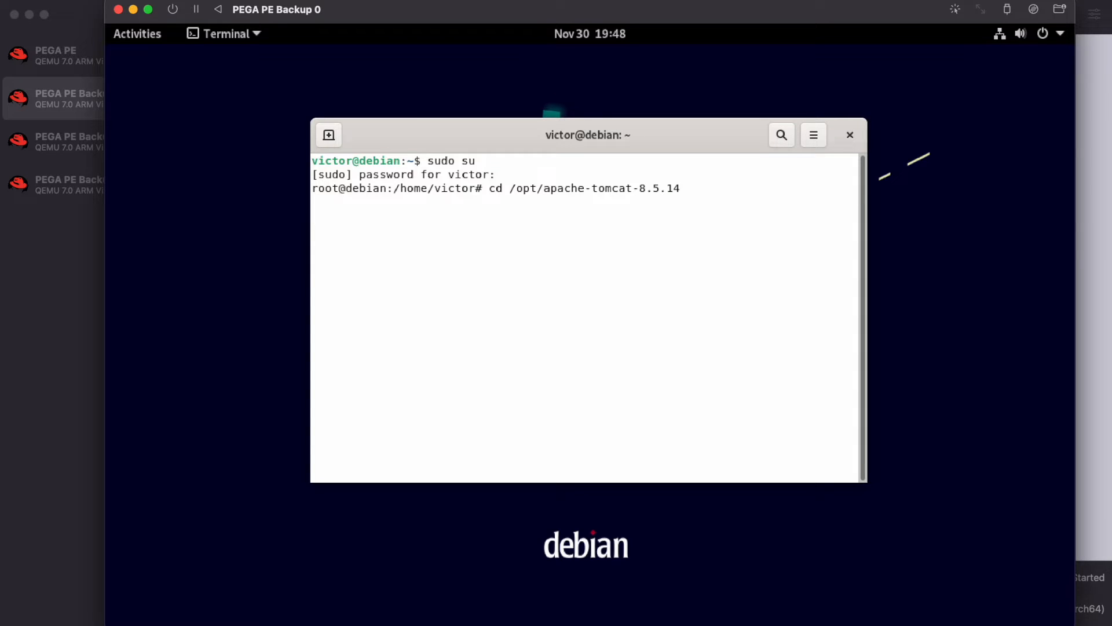
pyautogui.write('bin')
pyautogui.press('Return')
pyautogui.write('./s')
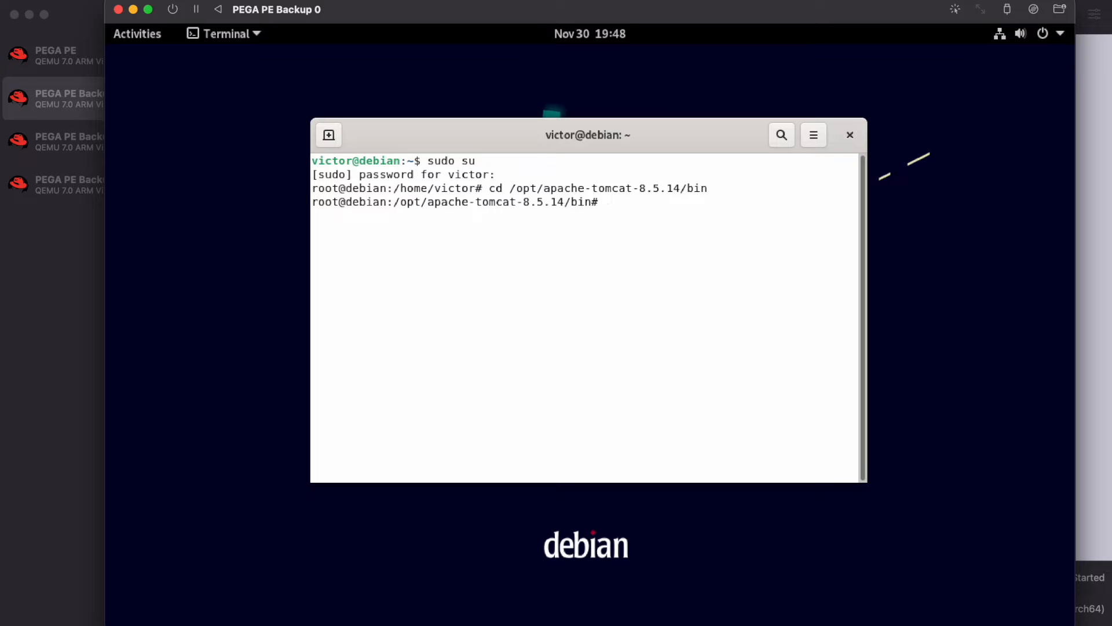
pyautogui.write('t')
pyautogui.press('Tab')
pyautogui.press('Return')
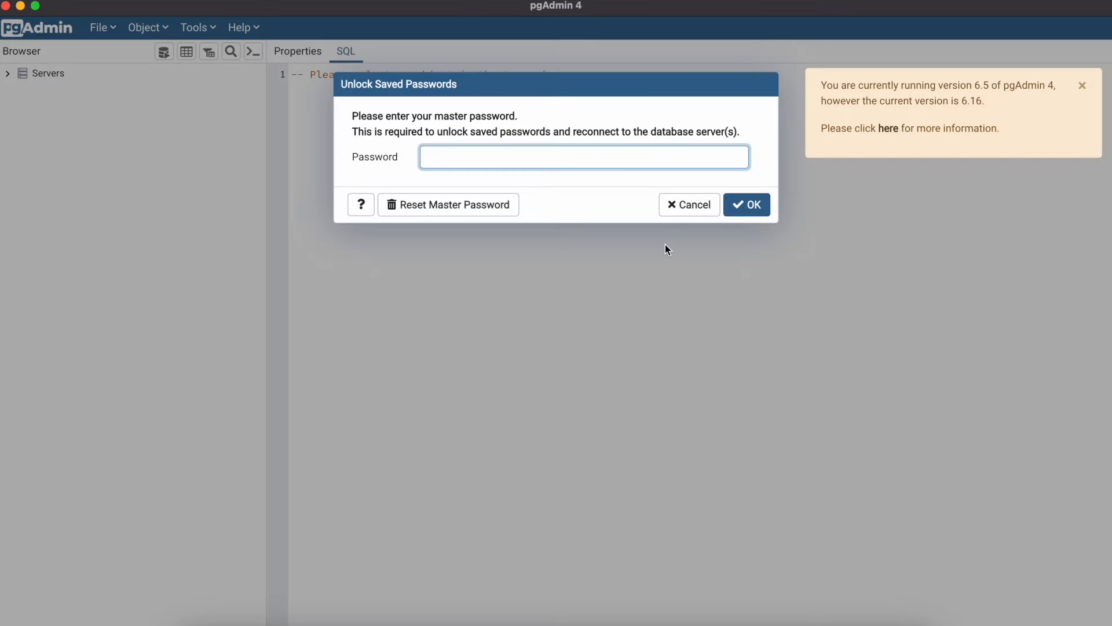
# Unlock pgAdmin's saved passwords with the master password and expand the Servers list.
pyautogui.write('********')
pyautogui.press('Return')
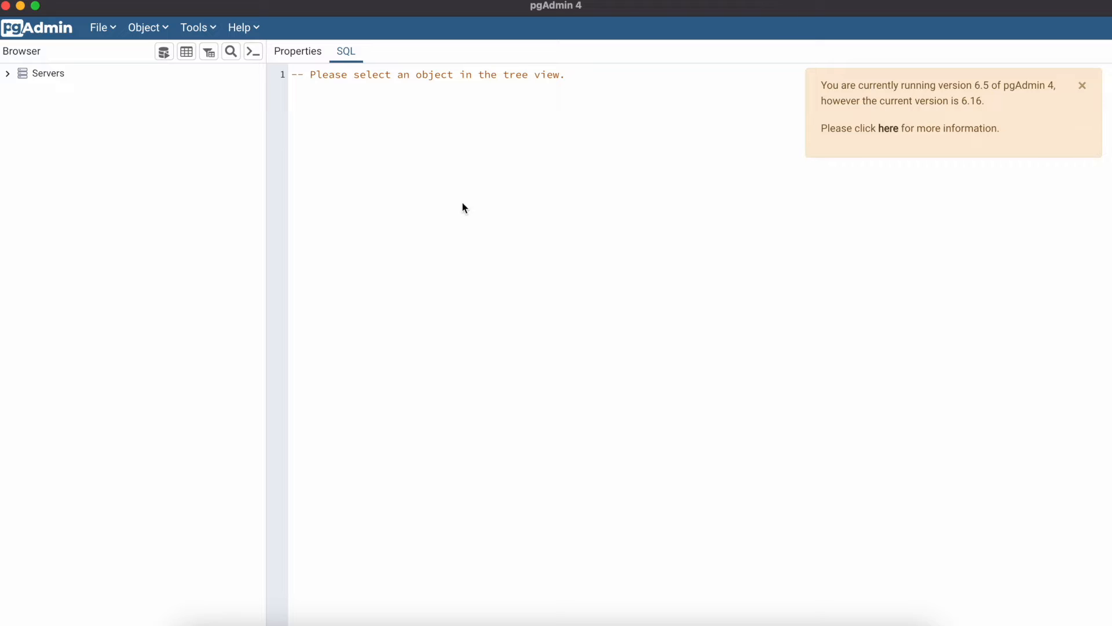
pyautogui.click(8, 74)
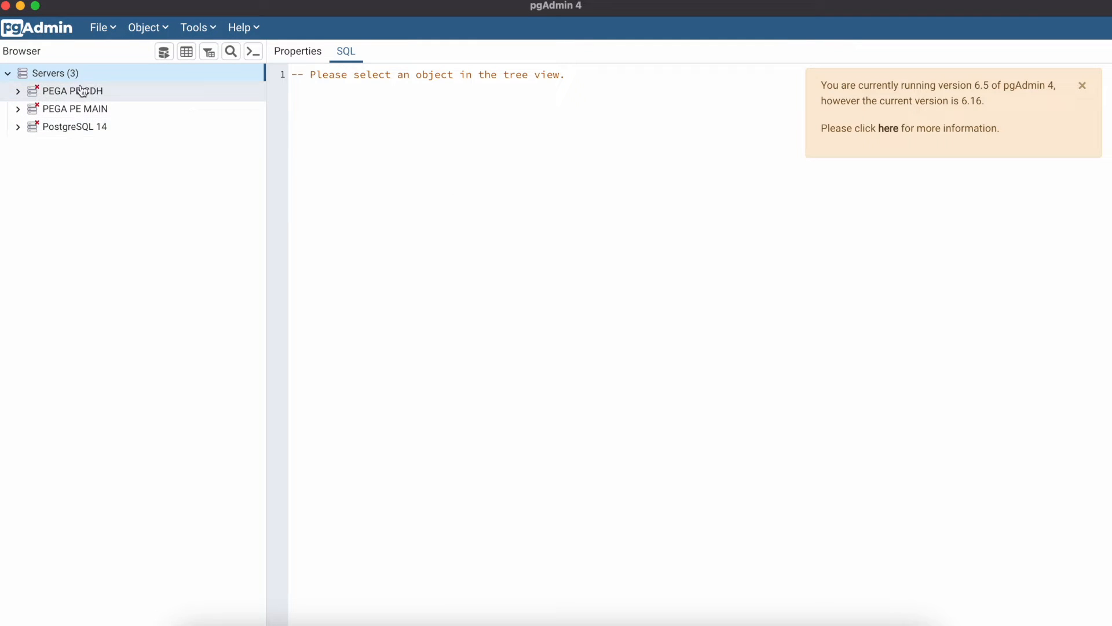
pyautogui.press('super+Tab')
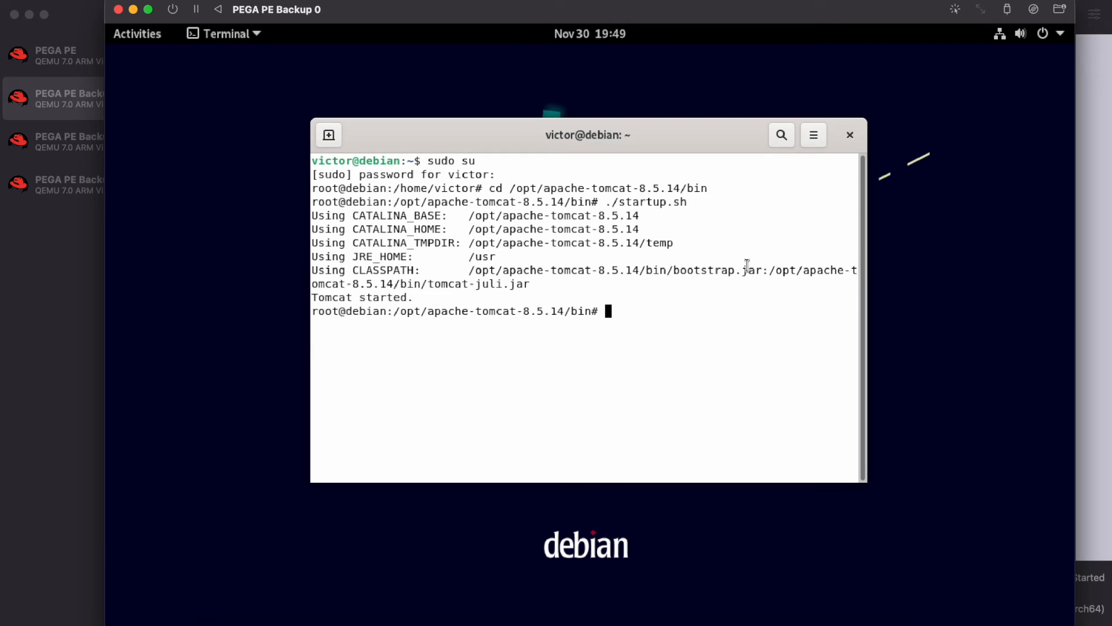
# Run ip a and copy the VM's address 192.168.64.8.
pyautogui.write('ip a')
pyautogui.press('Return')
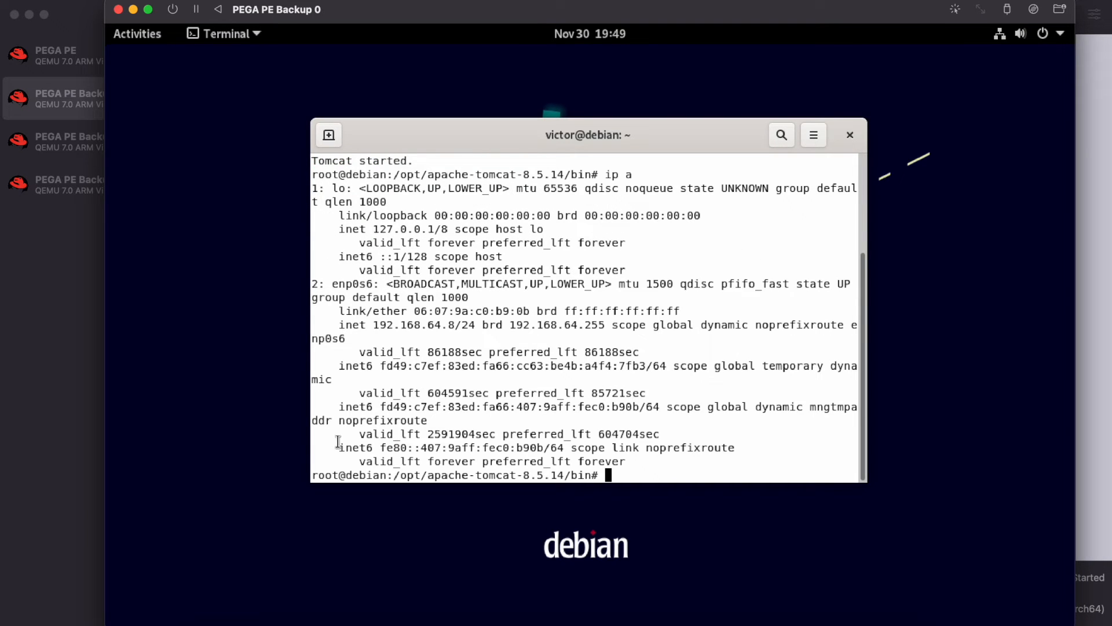
pyautogui.moveTo(374, 324); pyautogui.dragTo(455, 325)
pyautogui.write('c')
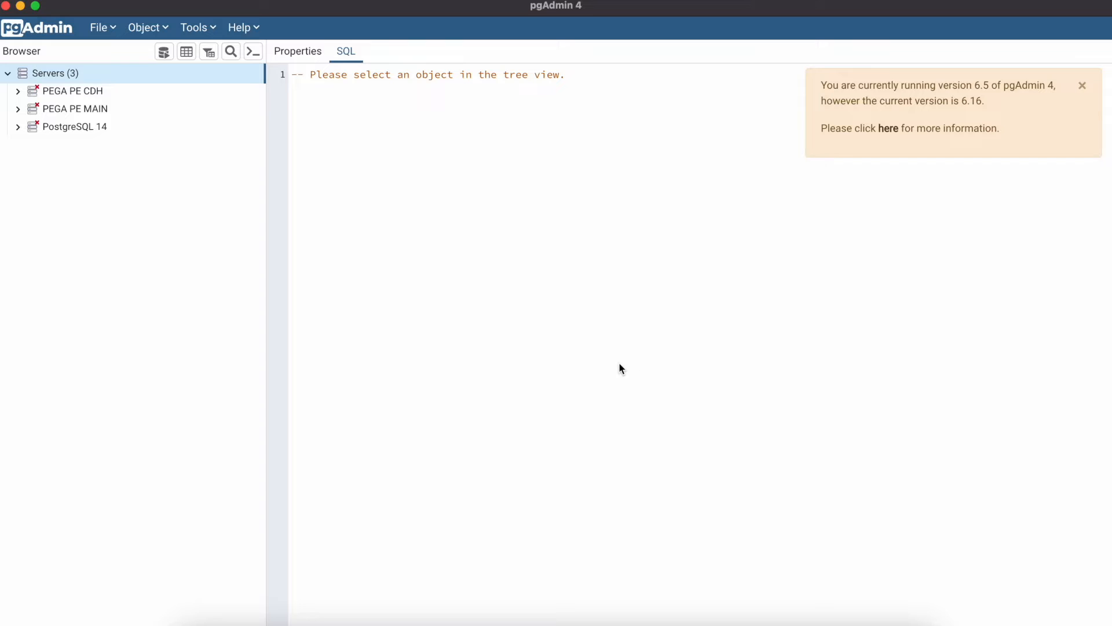
# Start registering a new server named PEGA PE Backup 0.
pyautogui.rightClick(68, 75)
pyautogui.moveTo(132, 90)
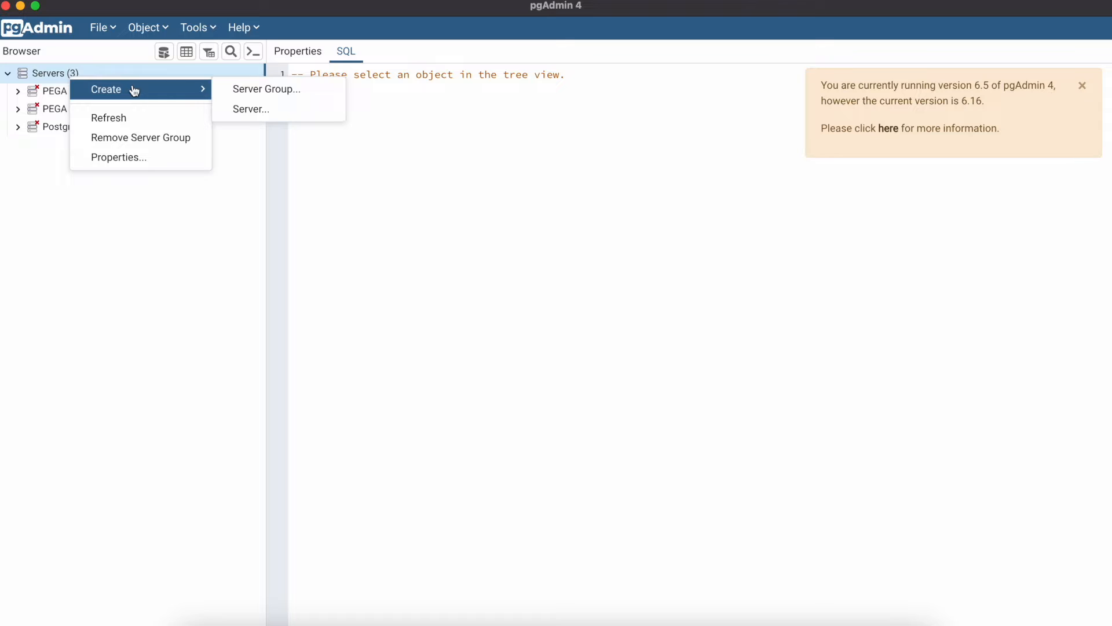
pyautogui.click(249, 109)
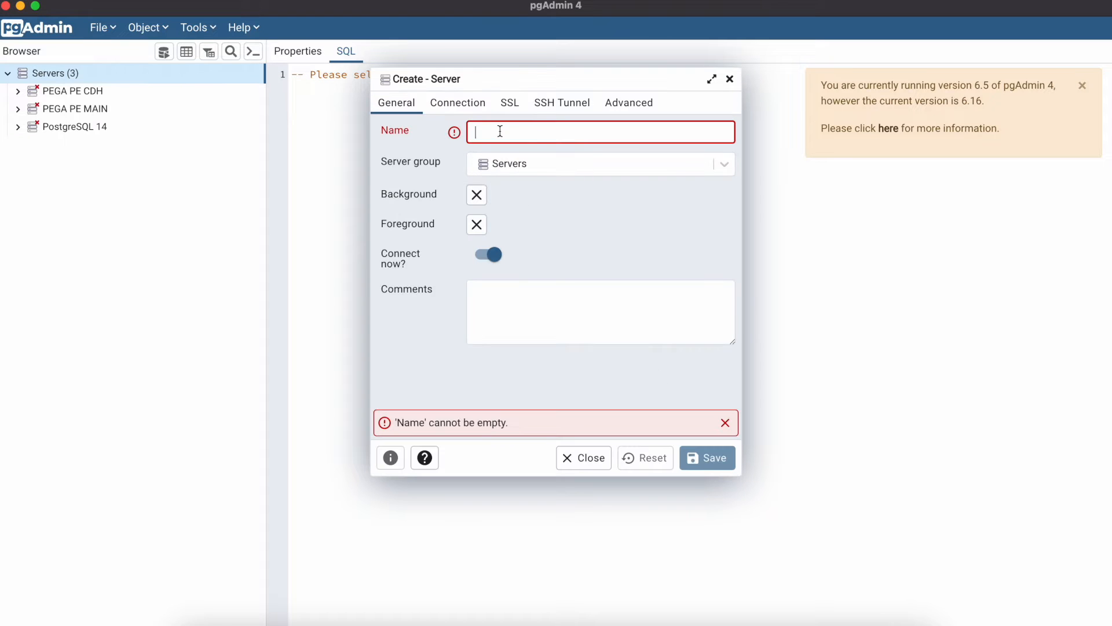
pyautogui.write('PEGA PE Bckup')
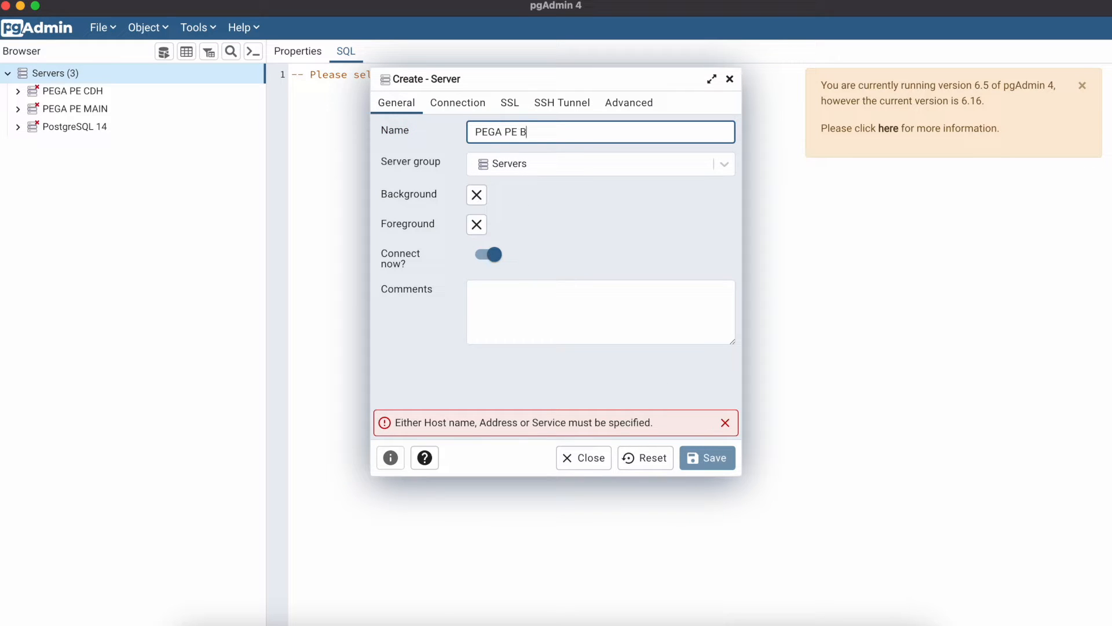
pyautogui.press('BackSpace')
pyautogui.press('BackSpace')
pyautogui.press('BackSpace')
pyautogui.press('BackSpace')
pyautogui.write('ackup')
# Set the connection host to 192.168.64.8, enable Save password, and attempt to save.
pyautogui.click(468, 107)
pyautogui.click(524, 133)
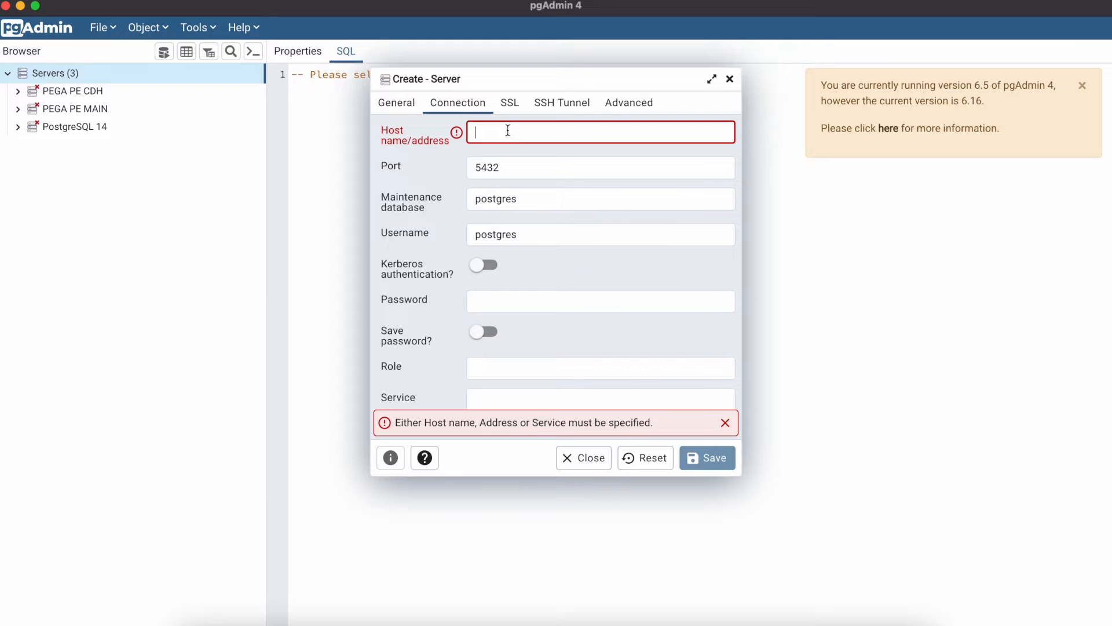
pyautogui.write('12.')
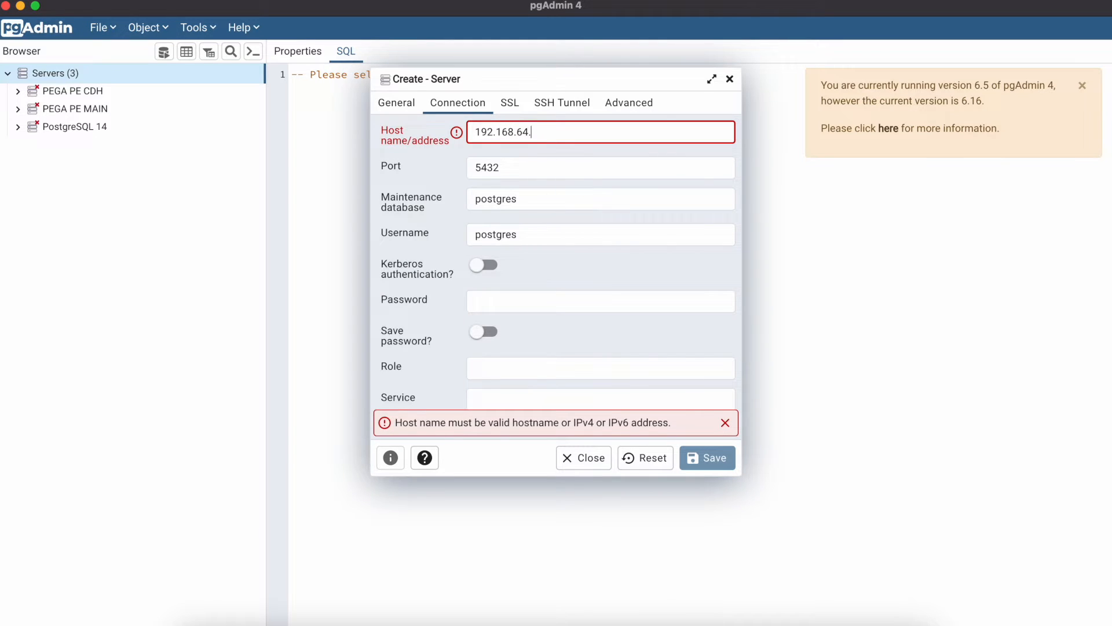
pyautogui.write('8')
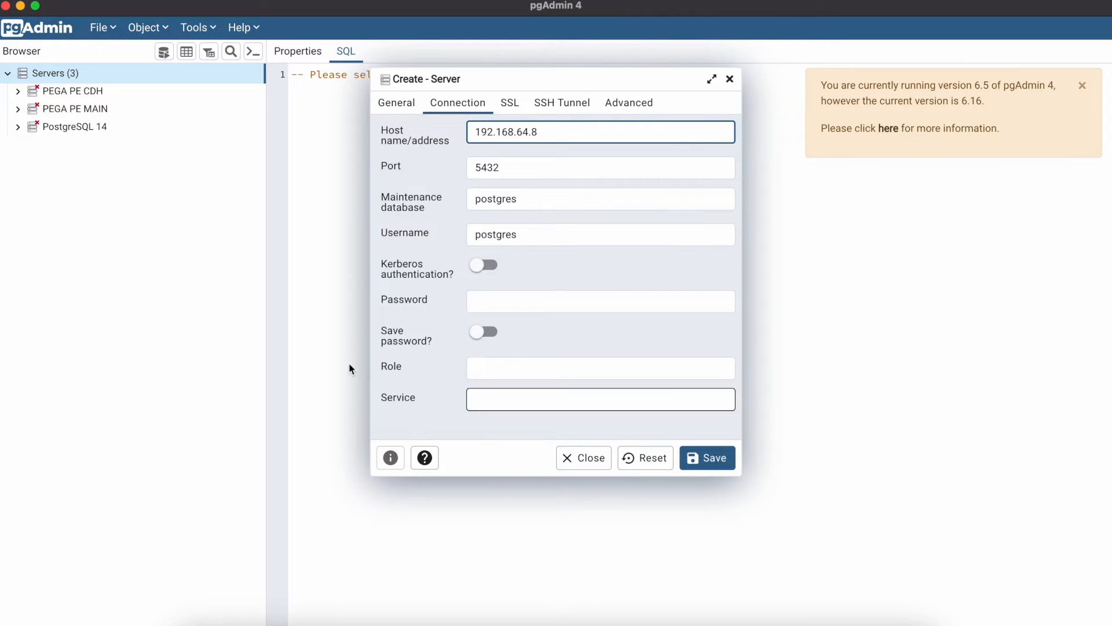
pyautogui.click(498, 294)
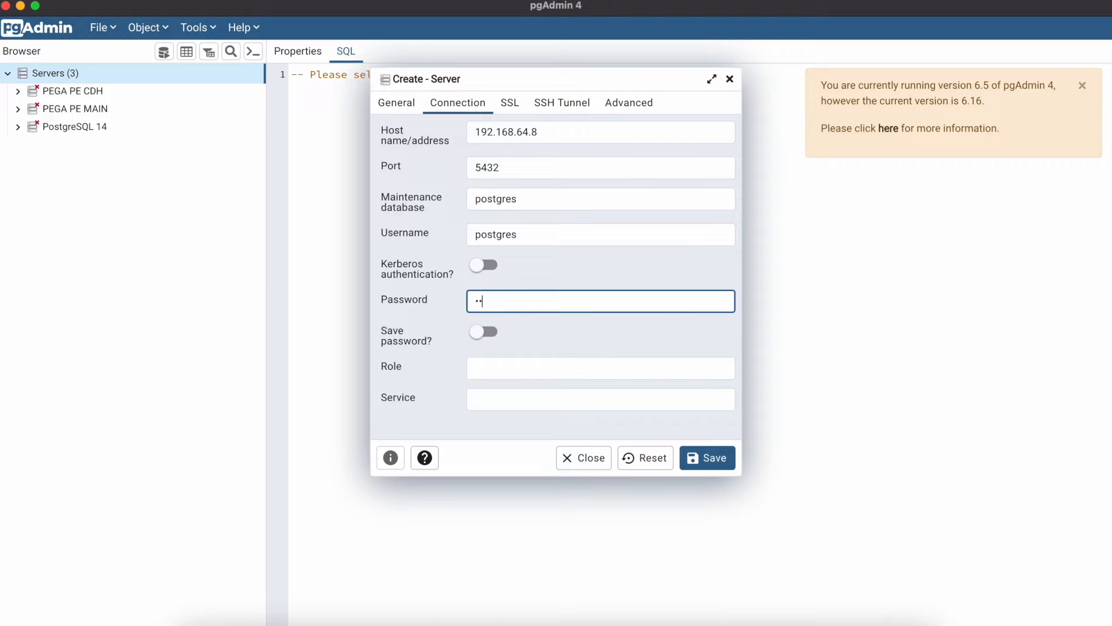
pyautogui.click(486, 332)
pyautogui.click(707, 459)
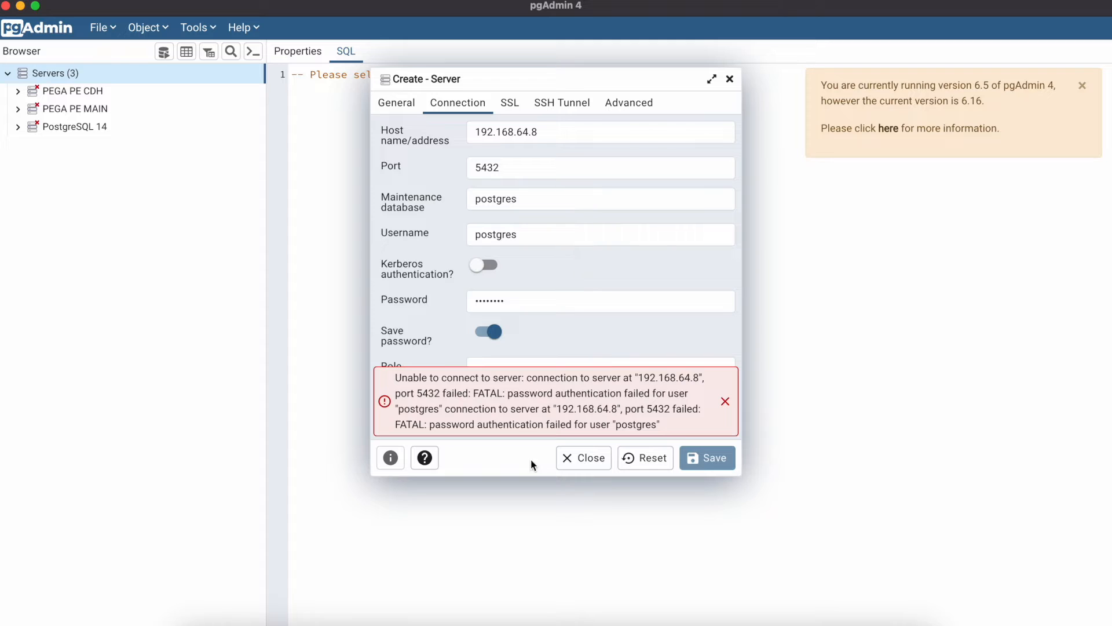
# Re-enter the correct server password and save the new server.
pyautogui.click(507, 303)
pyautogui.press('super+a')
pyautogui.press('BackSpace')
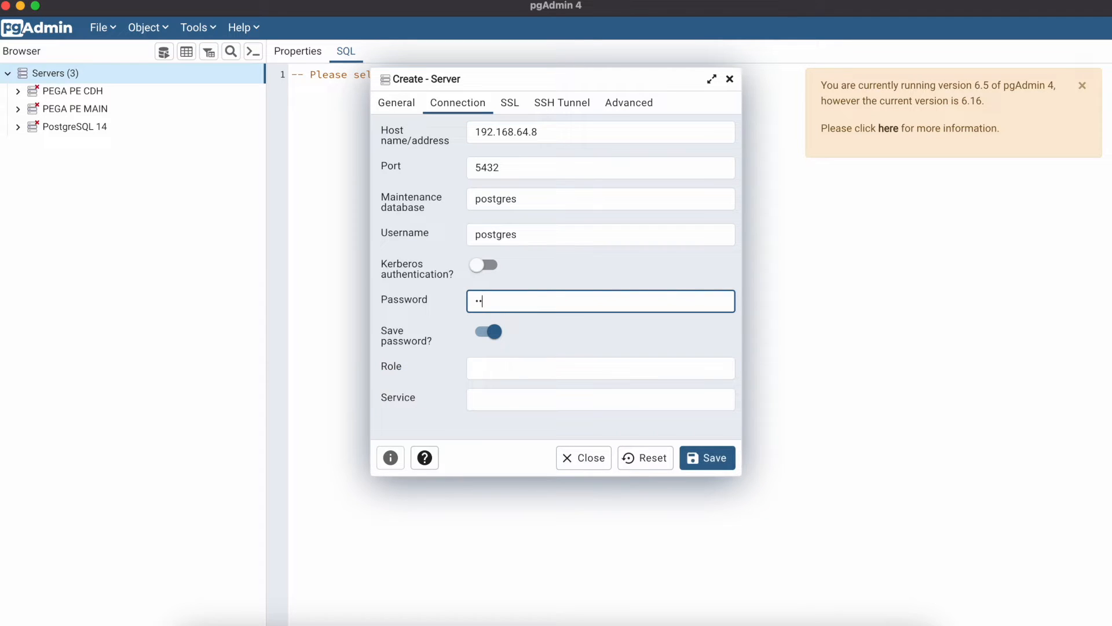
pyautogui.write('••••••••')
pyautogui.click(712, 461)
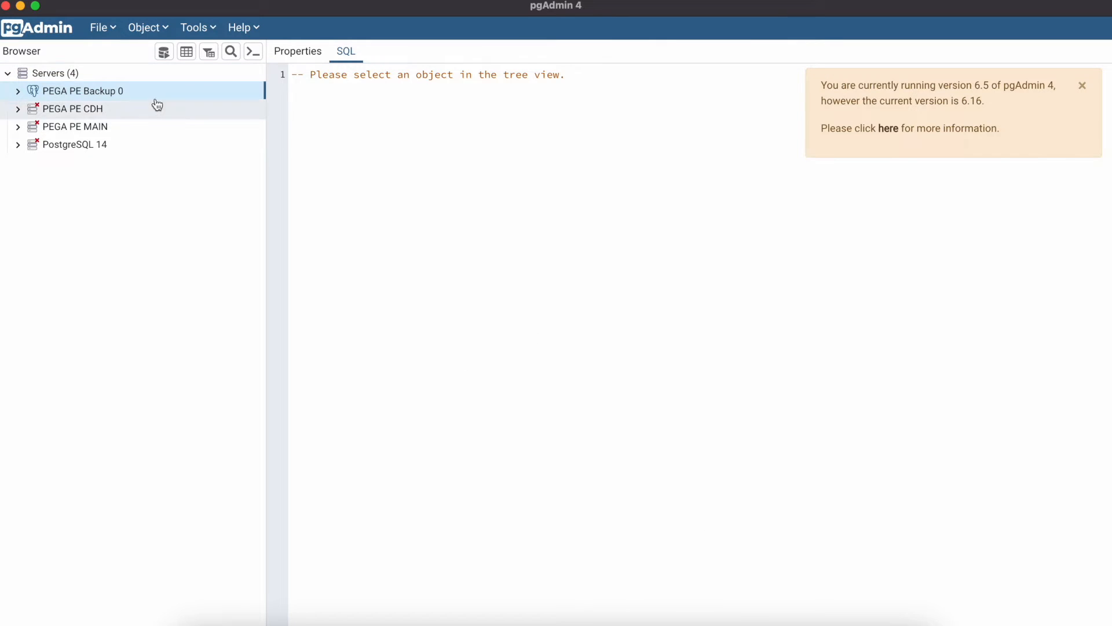
# Expand PEGA PE Backup 0 > Databases > postgres > Schemas to reveal data, public, rules and sqlj.
pyautogui.click(18, 91)
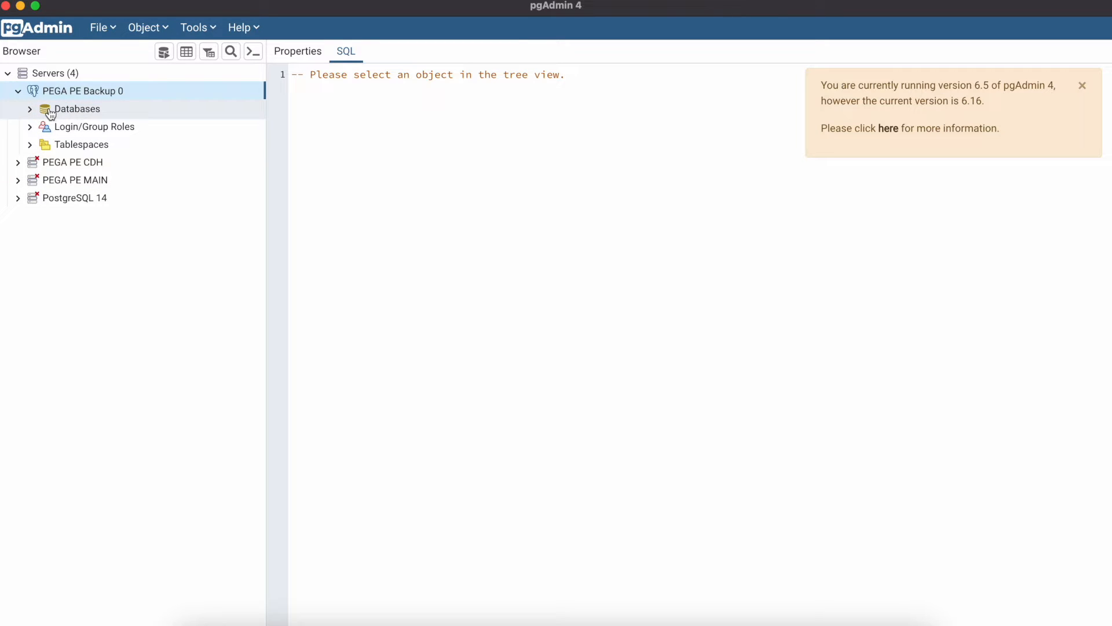
pyautogui.click(29, 109)
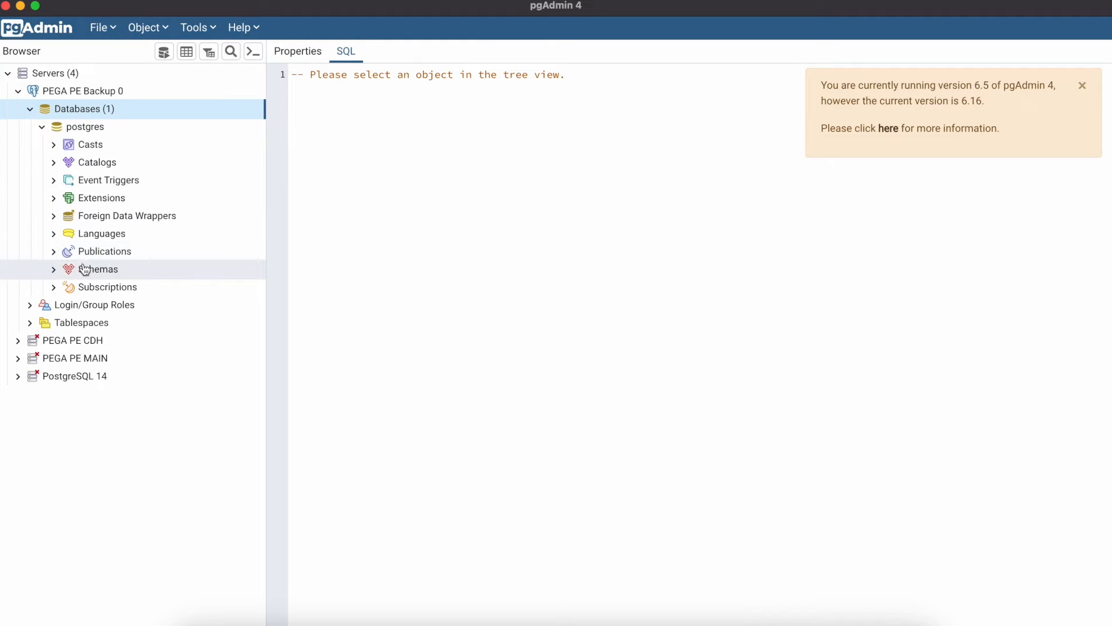
pyautogui.click(54, 269)
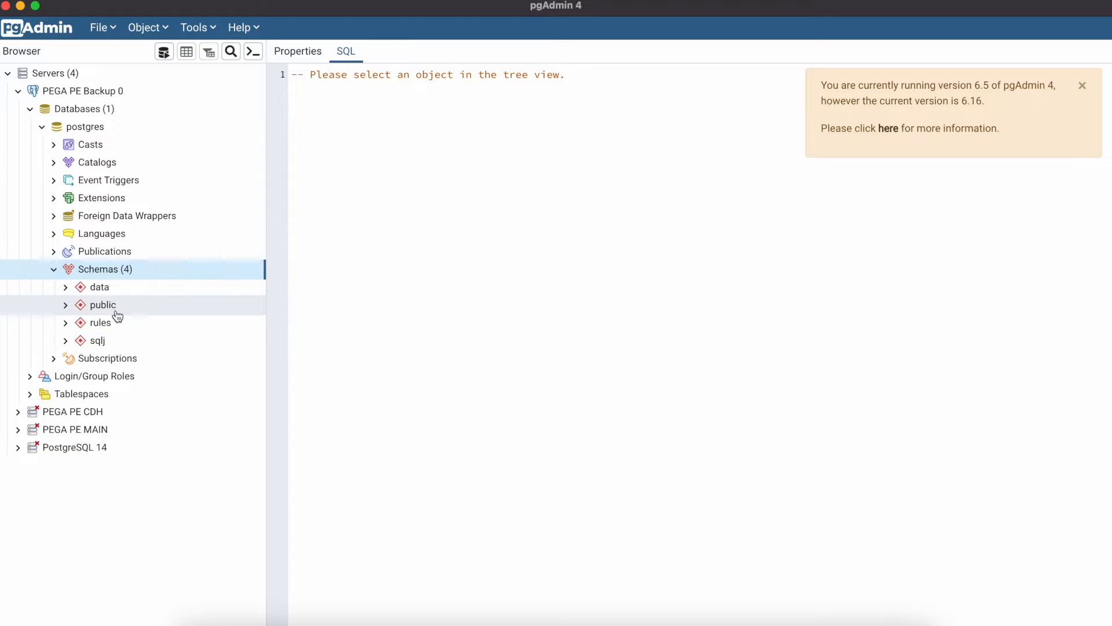
# Create a schema named externalmktdata in the postgres database and save it.
pyautogui.rightClick(128, 272)
pyautogui.moveTo(167, 283)
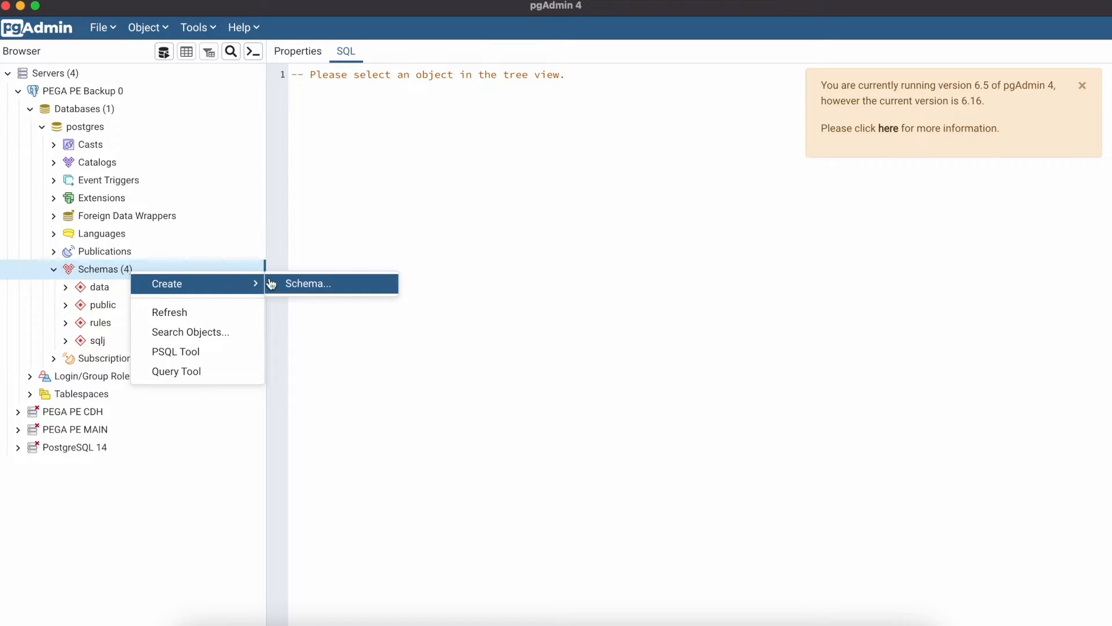
pyautogui.click(299, 283)
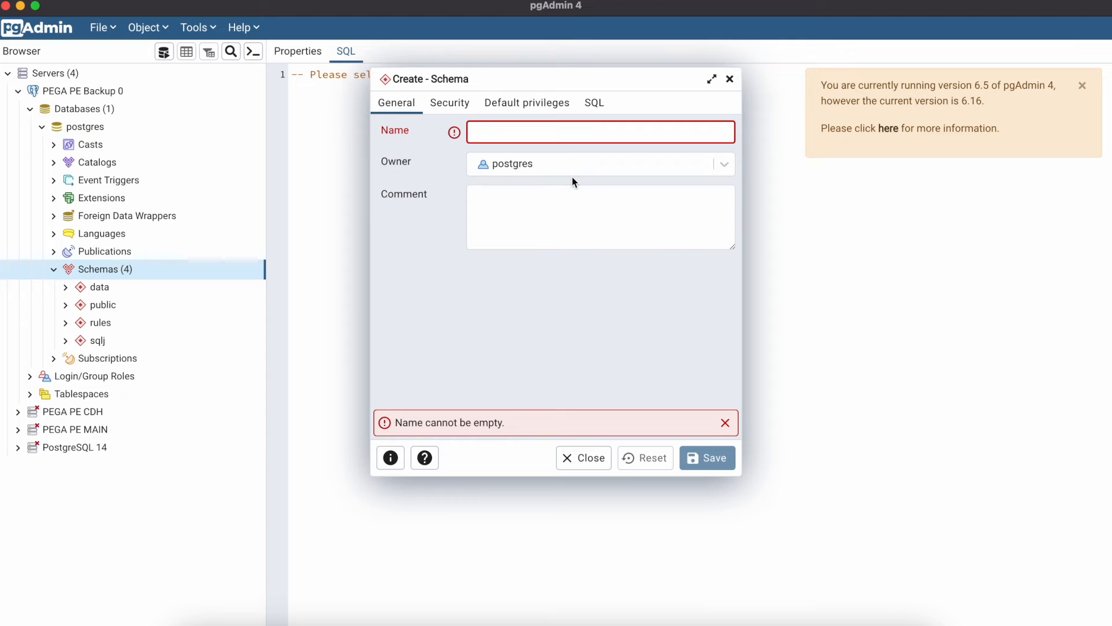
pyautogui.write('externalmktdata')
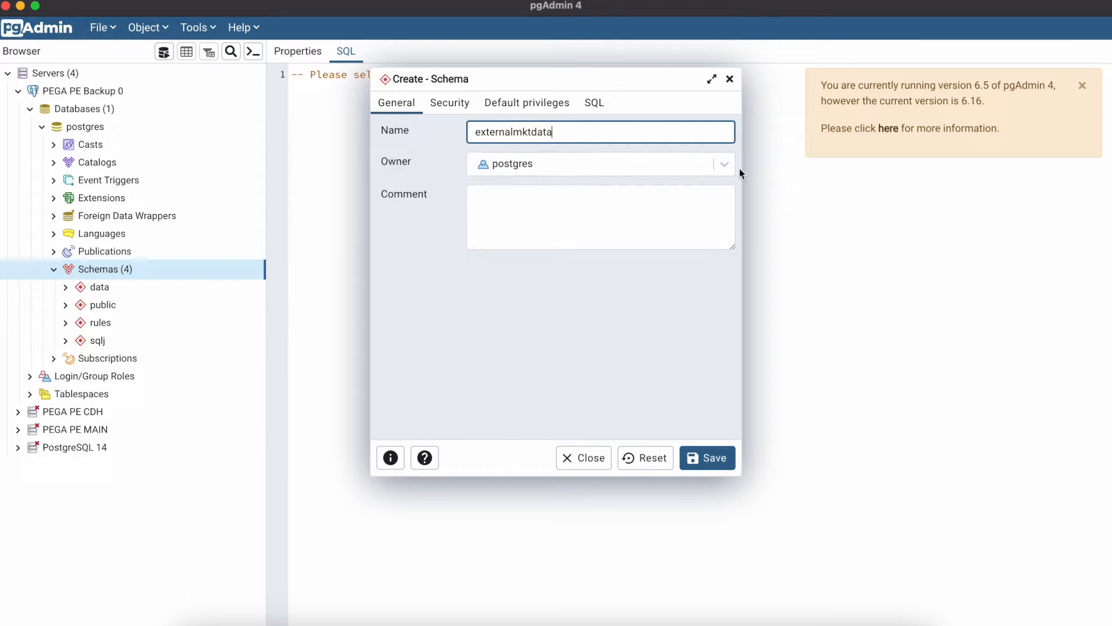
pyautogui.click(722, 462)
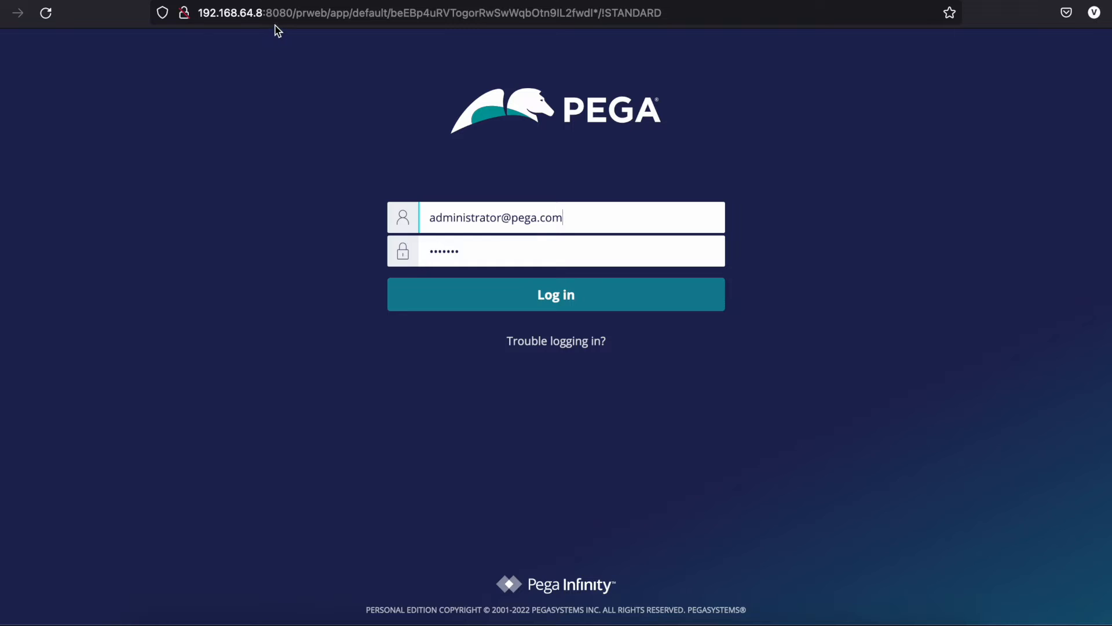
# Log in, list Dynamic System Settings under SysAdmin, and open the Setting Purpose filter.
pyautogui.press('Return')
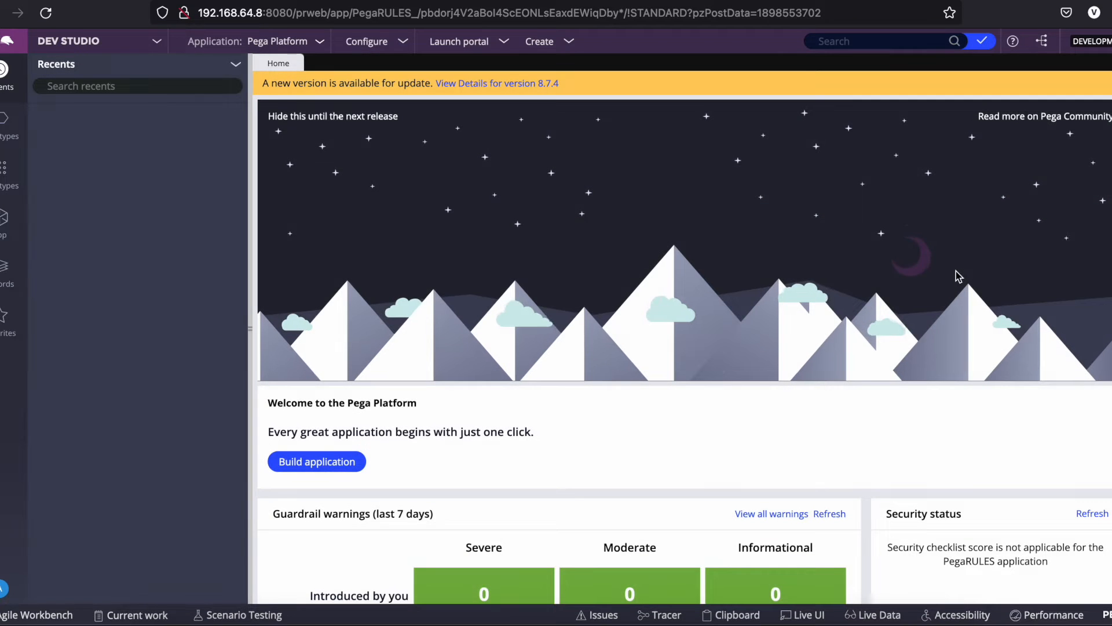
pyautogui.click(21, 275)
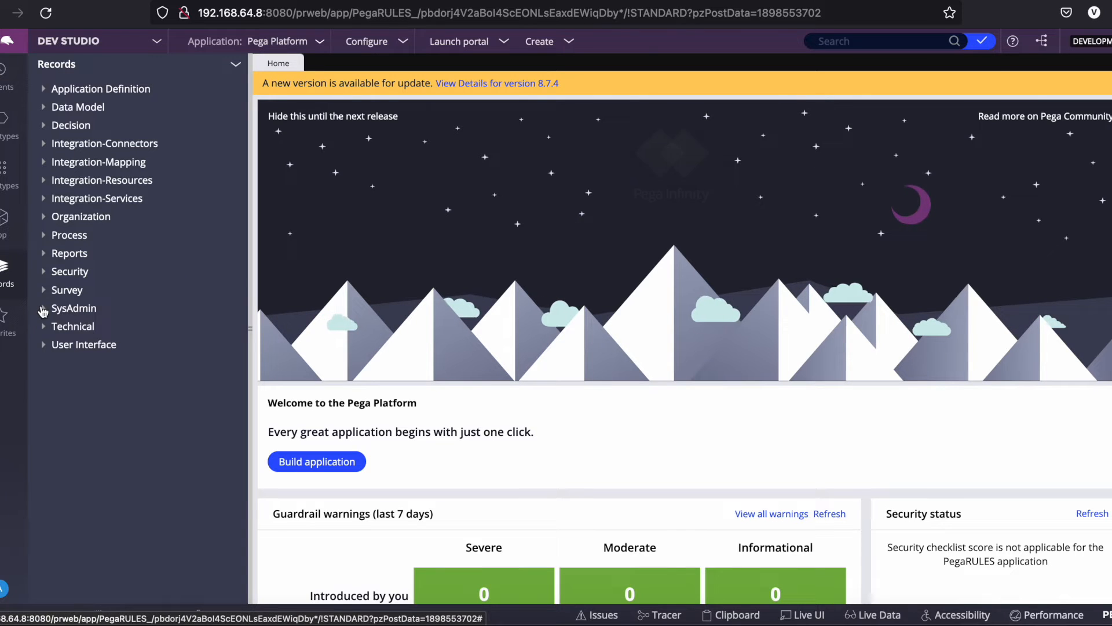
pyautogui.click(43, 311)
pyautogui.scroll(-1, 149, 516)
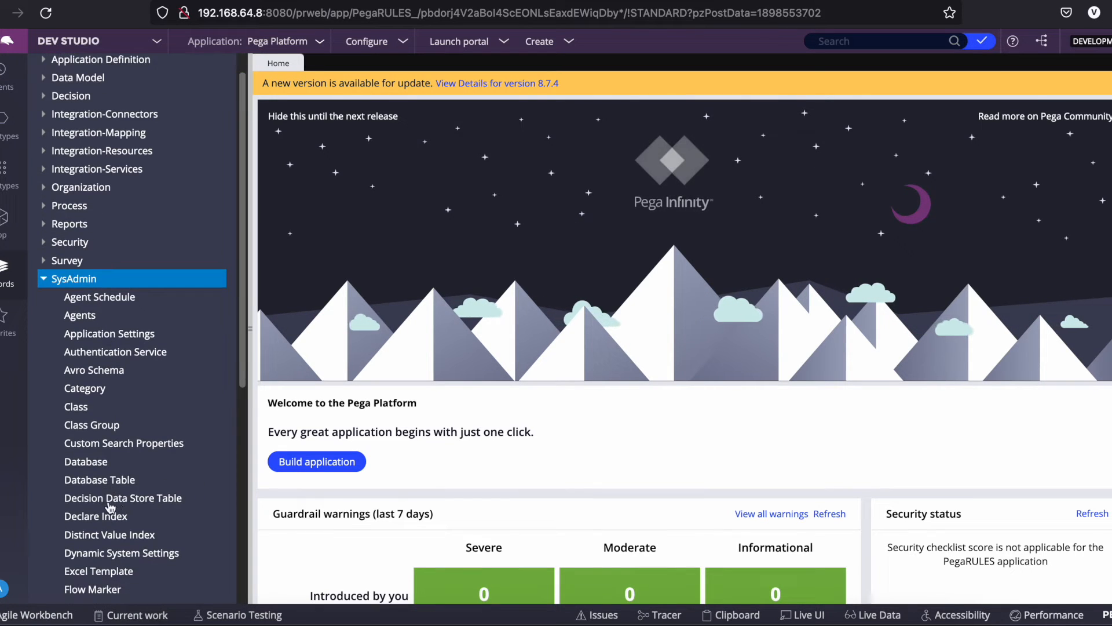
pyautogui.click(199, 553)
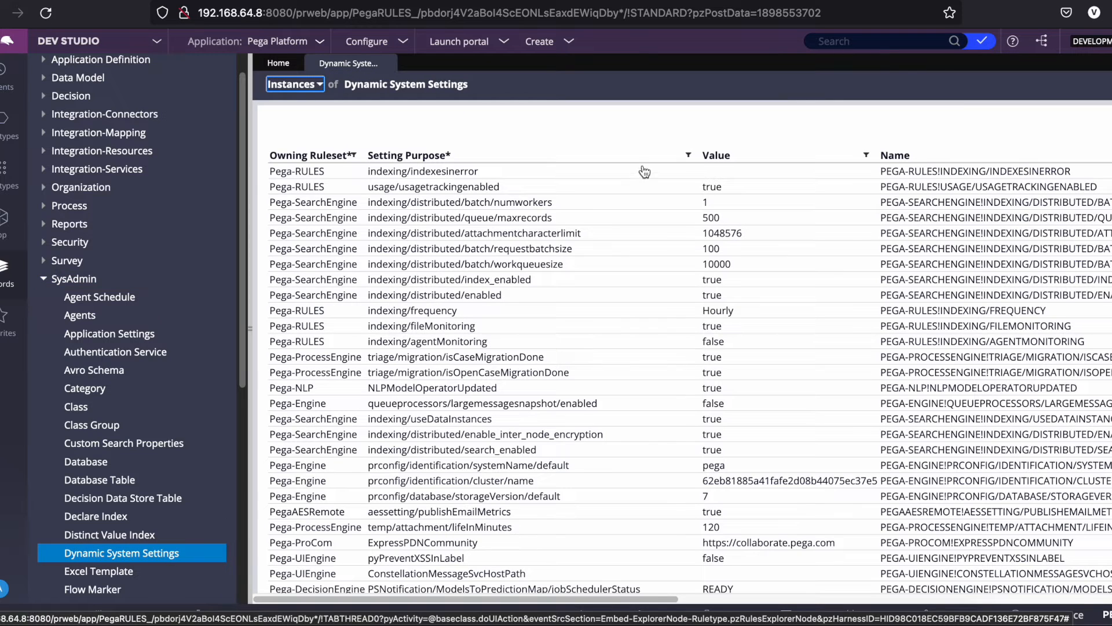
pyautogui.click(689, 156)
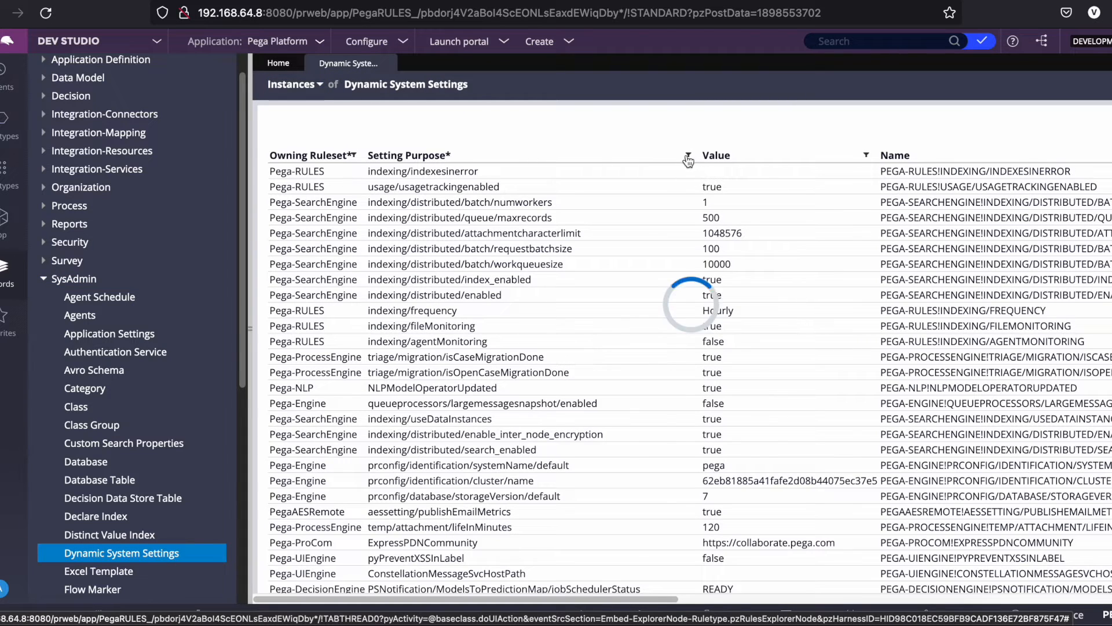
pyautogui.click(580, 227)
# Filter the settings by prconfig and open the pega System Identifier setting.
pyautogui.write('prconfig')
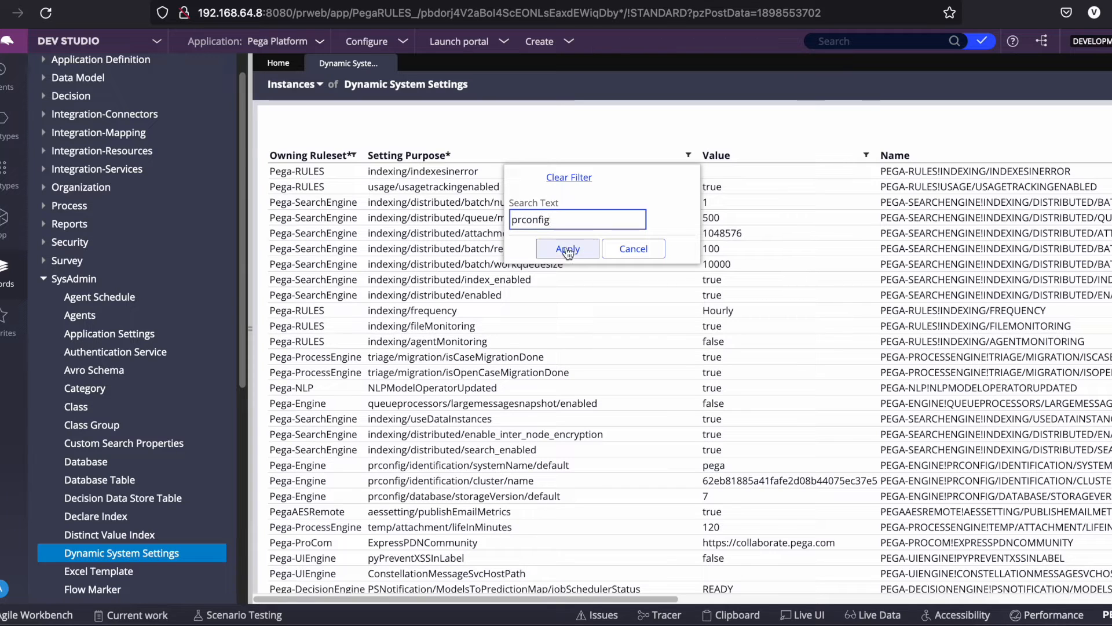
pyautogui.click(568, 249)
pyautogui.click(765, 316)
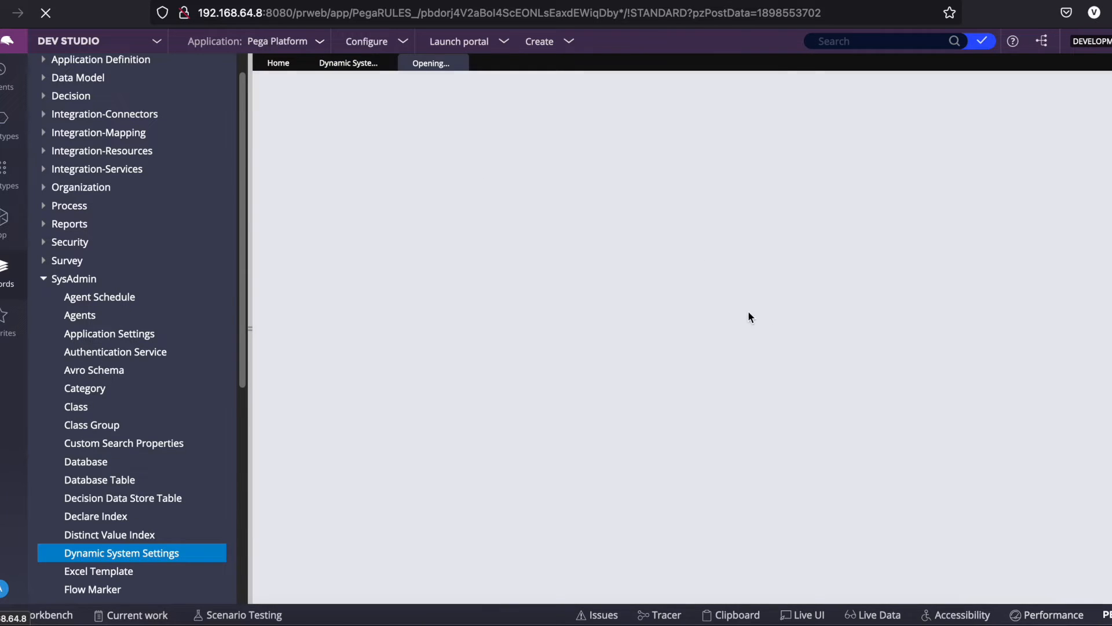
# Save it as a new setting with purpose prconfig/database/databases/externalmktdata/defaultSchema/default.
pyautogui.click(1101, 90)
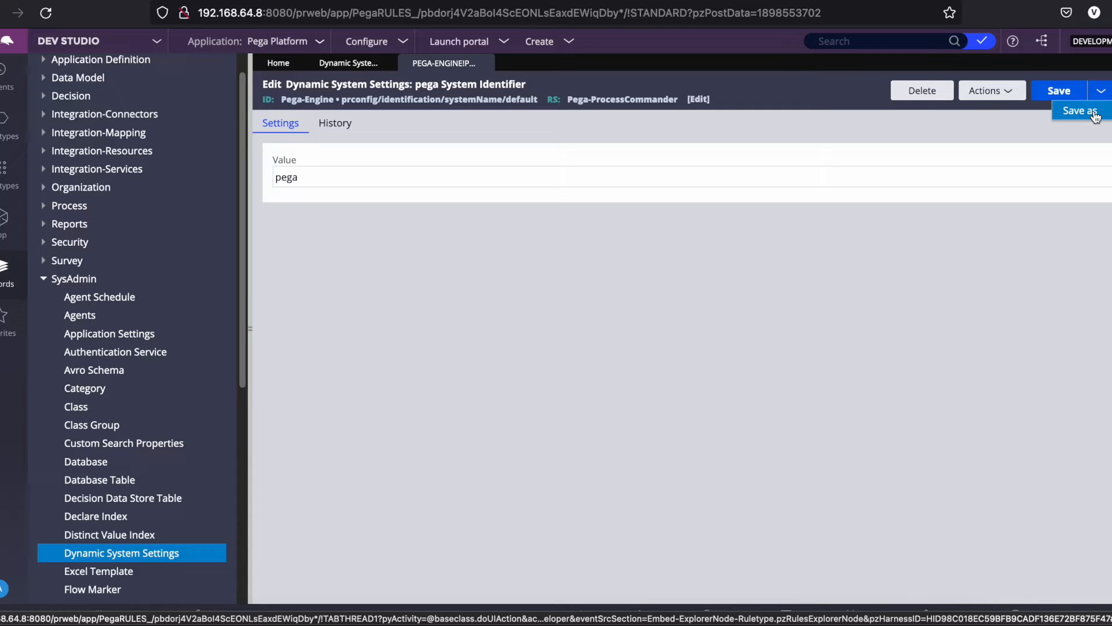
pyautogui.click(1080, 111)
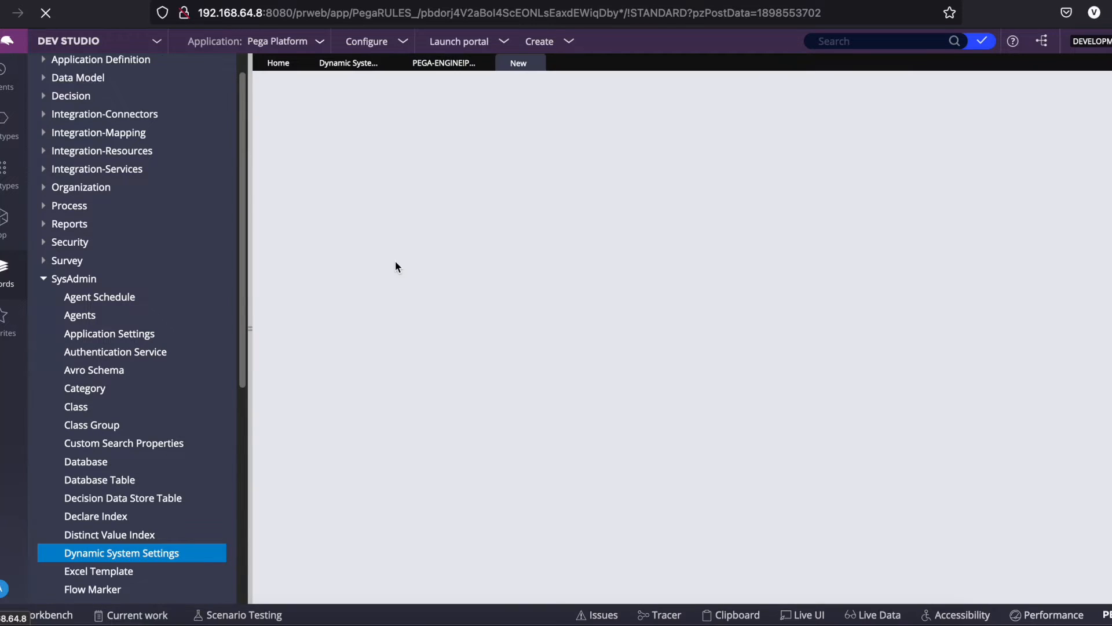
pyautogui.tripleClick(324, 205)
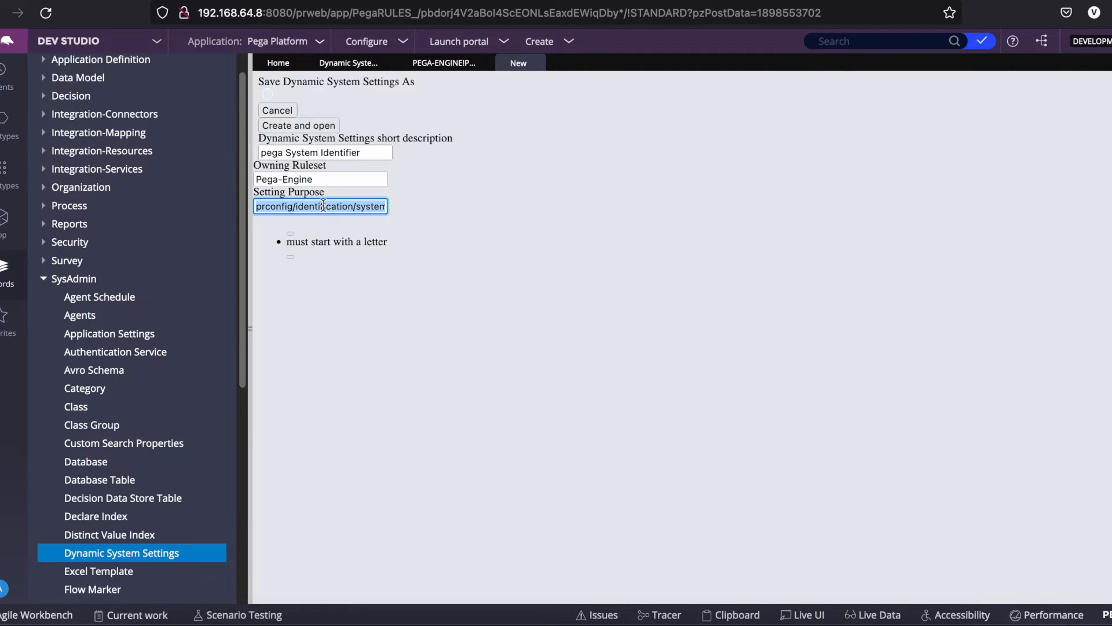
pyautogui.hotkey('ctrl', 'v')
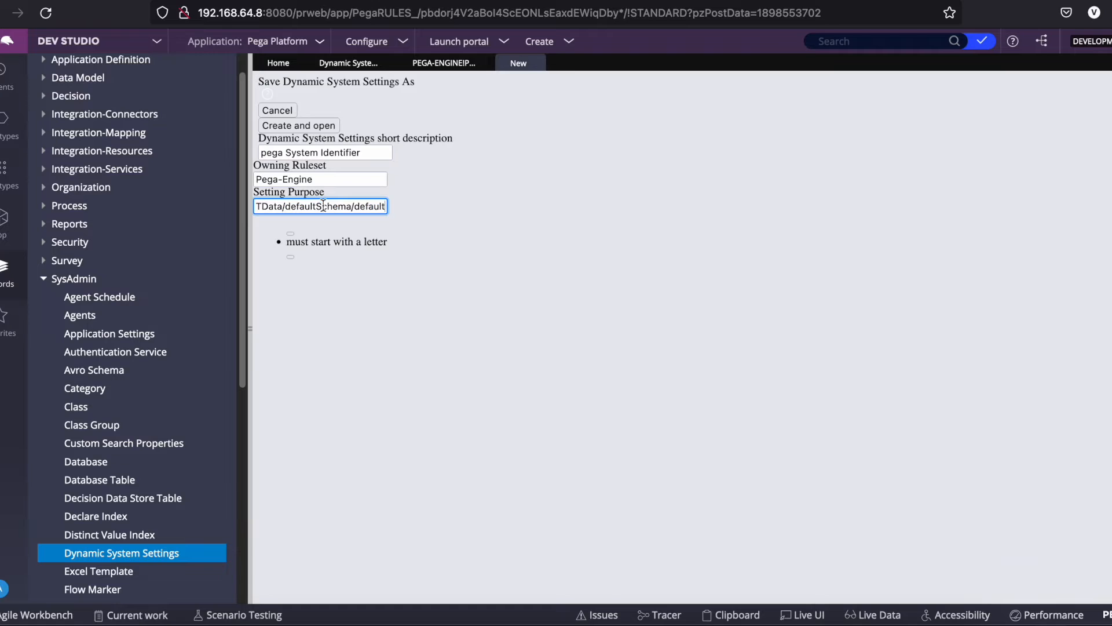
pyautogui.moveTo(373, 206); pyautogui.dragTo(166, 199)
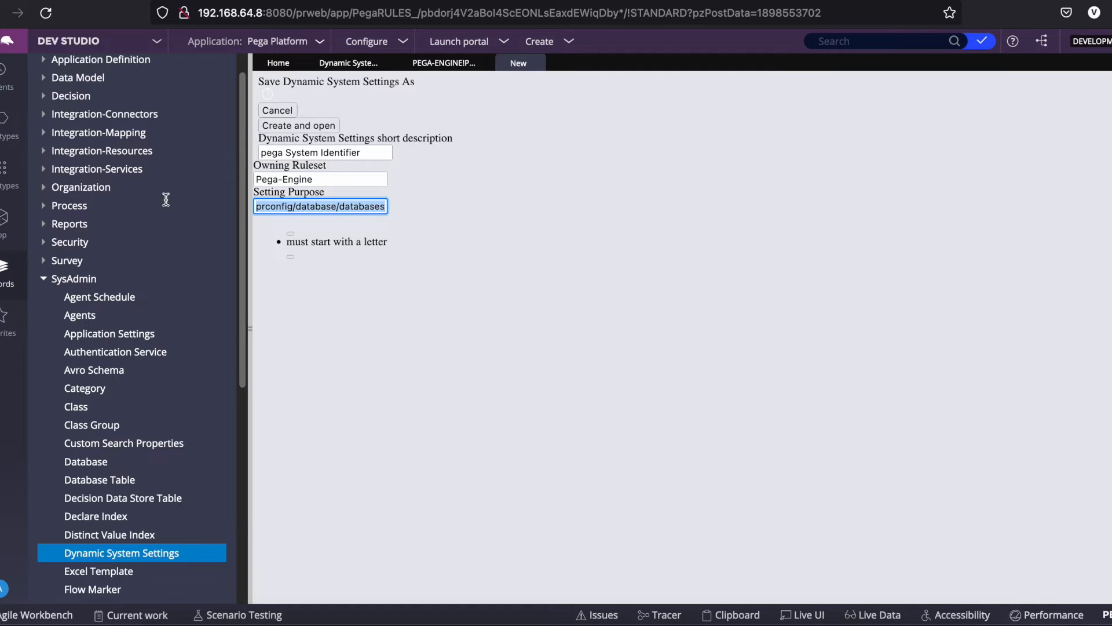
pyautogui.click(300, 207)
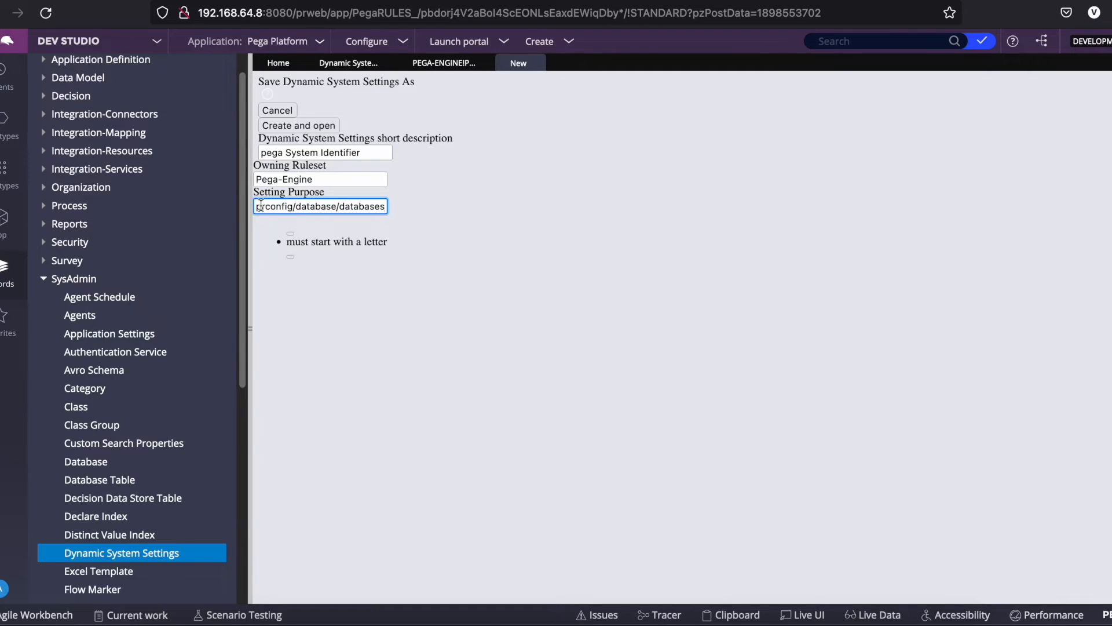
pyautogui.moveTo(321, 207); pyautogui.dragTo(392, 212)
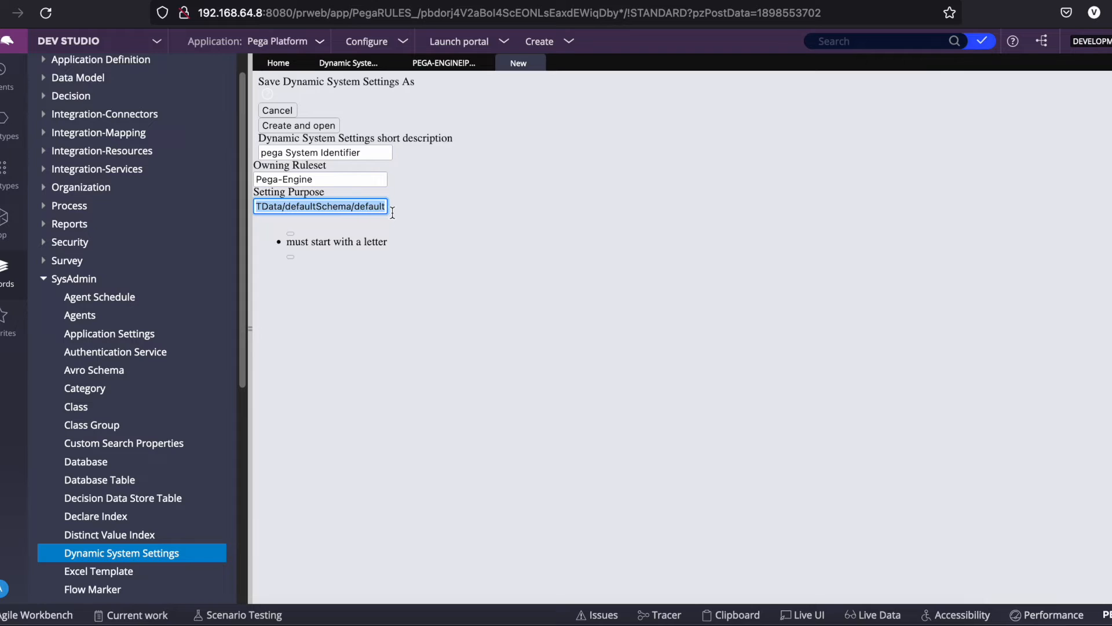
pyautogui.click(516, 221)
pyautogui.click(290, 128)
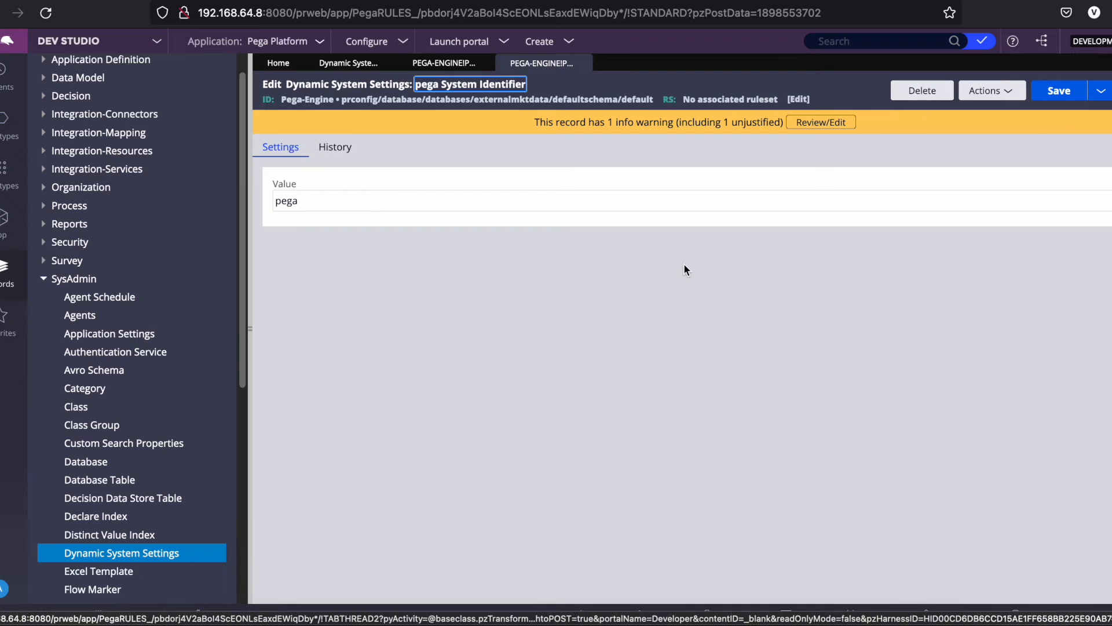
# Change the new setting's value from pega to ExternalMKTData and save it.
pyautogui.doubleClick(328, 196)
pyautogui.write('Ext')
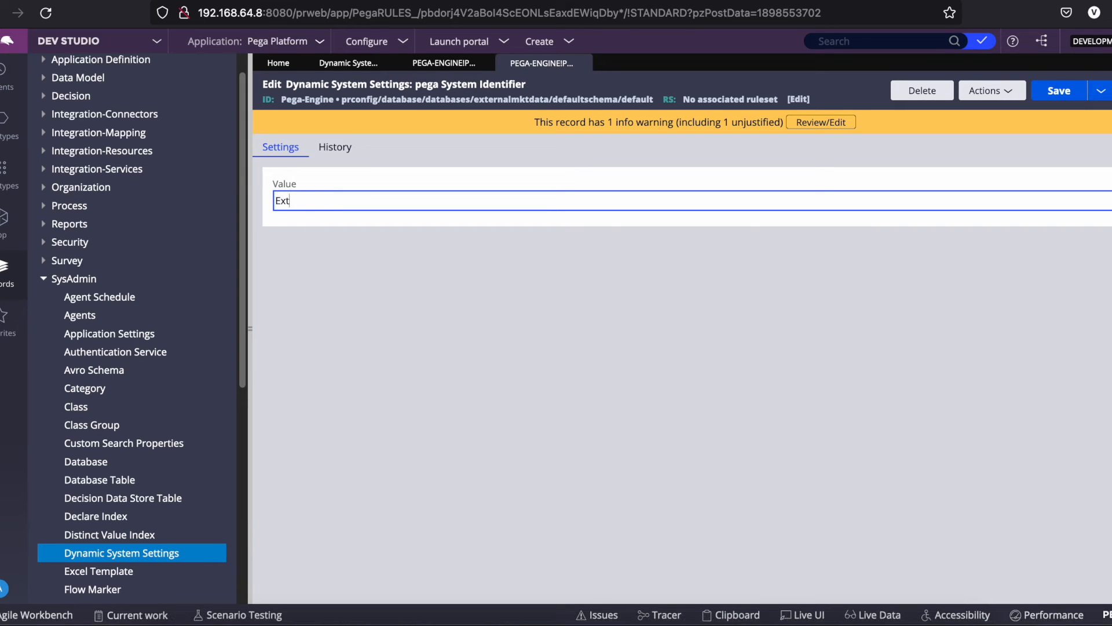
pyautogui.write('ernalMKTData')
pyautogui.click(1059, 91)
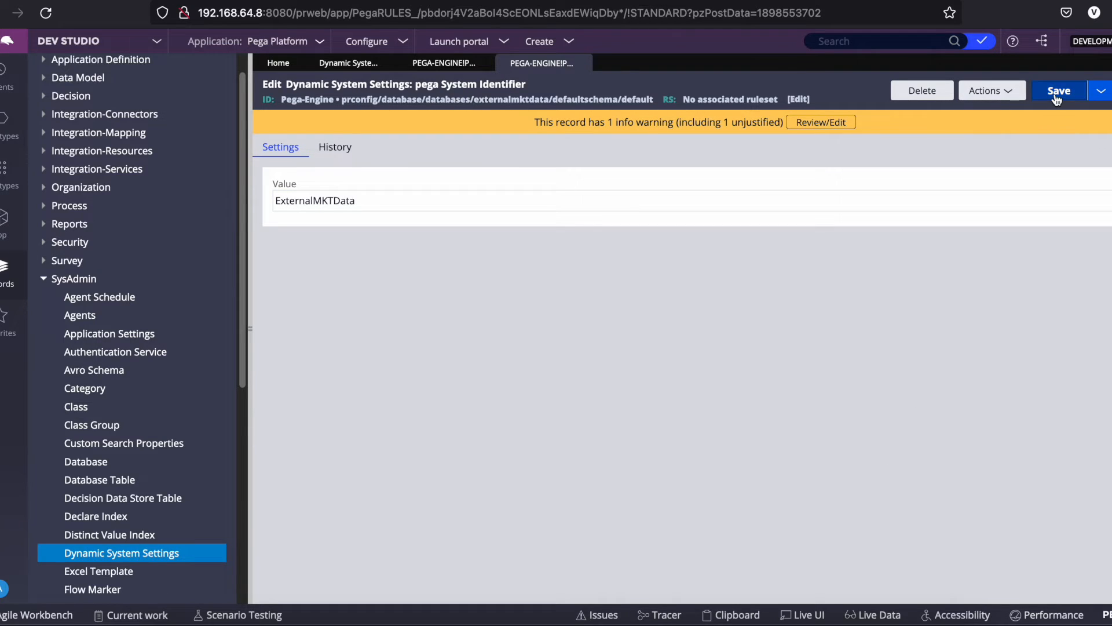
pyautogui.doubleClick(414, 208)
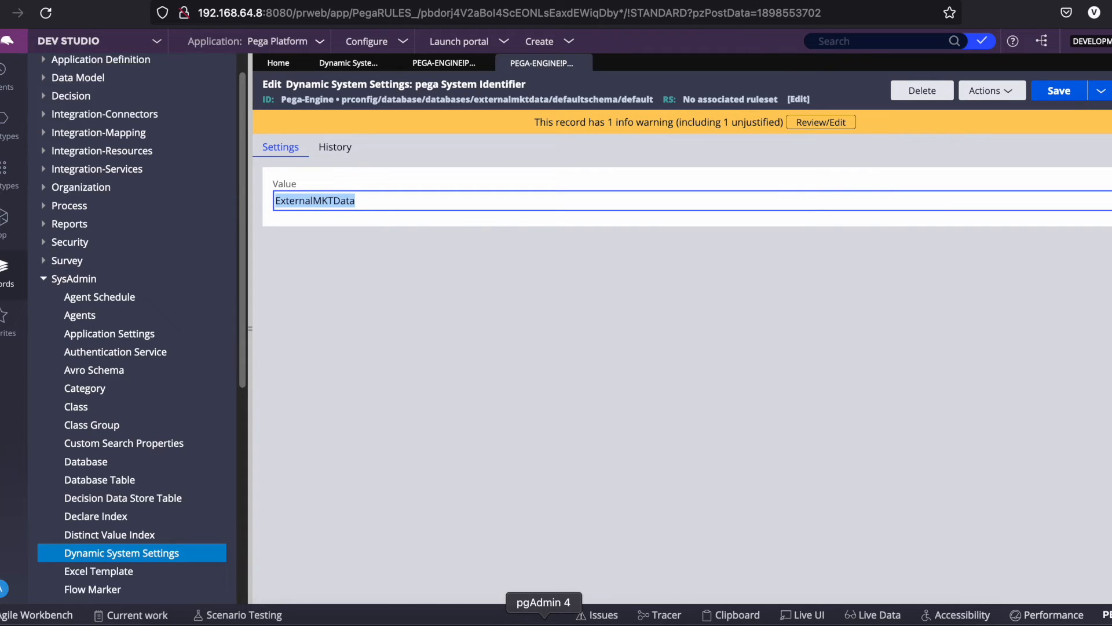
# In pgAdmin 4, expand the externalmktdata schema's Tables, then return to Pega Dev Studio.
pyautogui.click(544, 620)
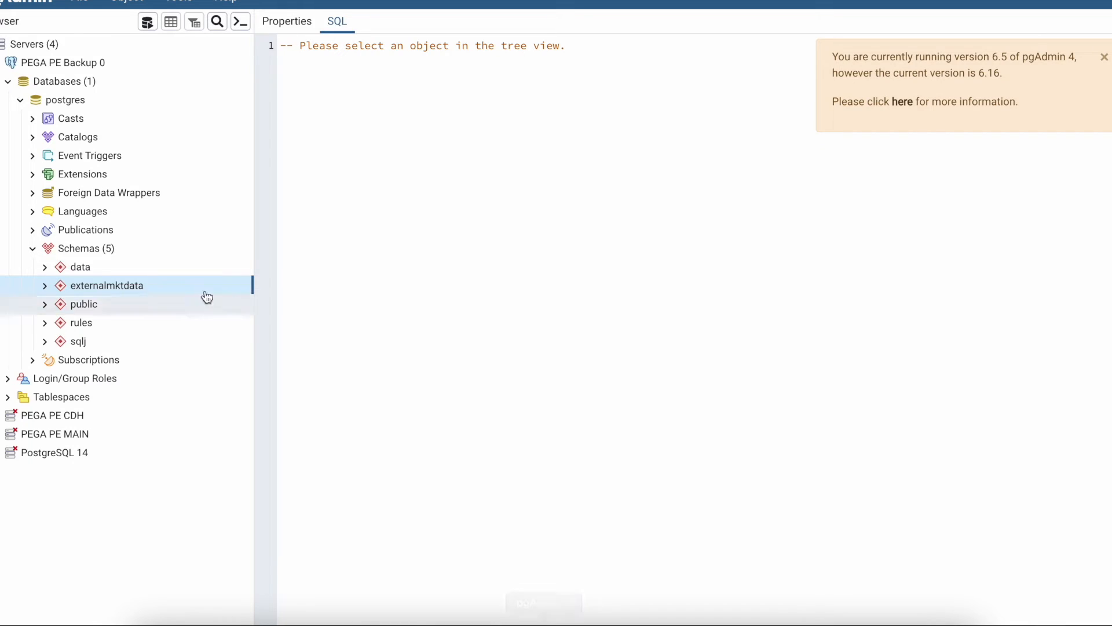
pyautogui.click(46, 287)
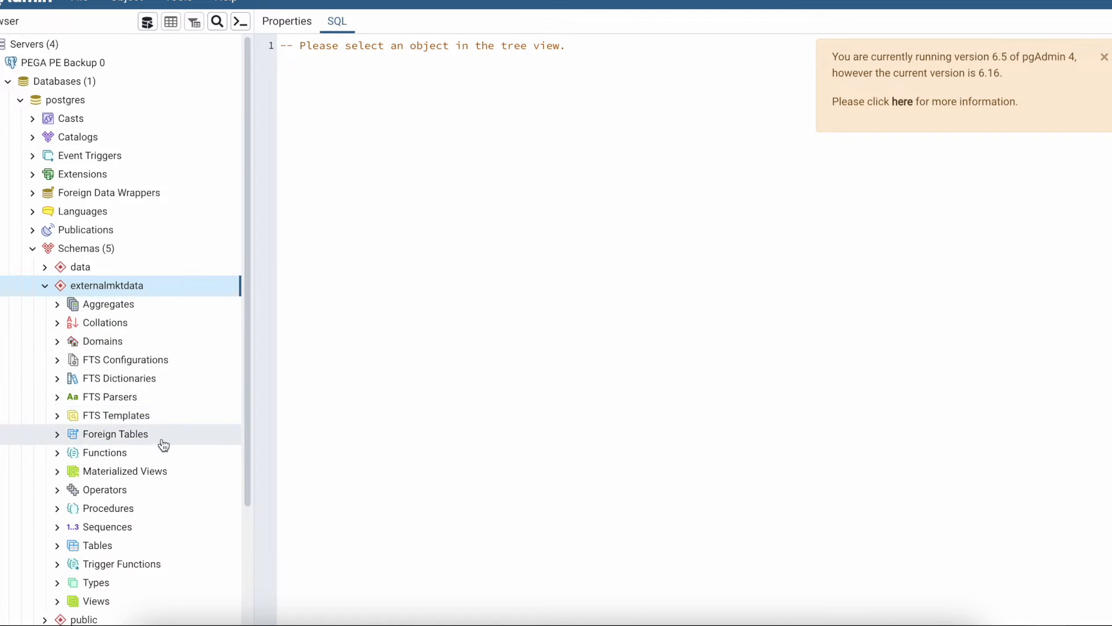
pyautogui.scroll(-3, 133, 440)
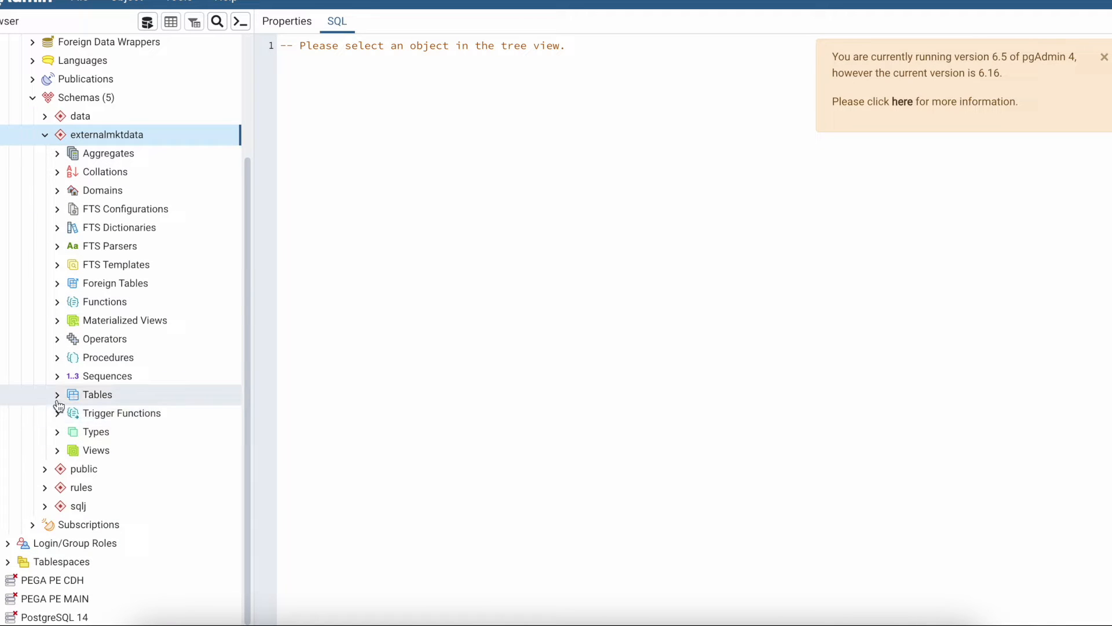
pyautogui.click(91, 396)
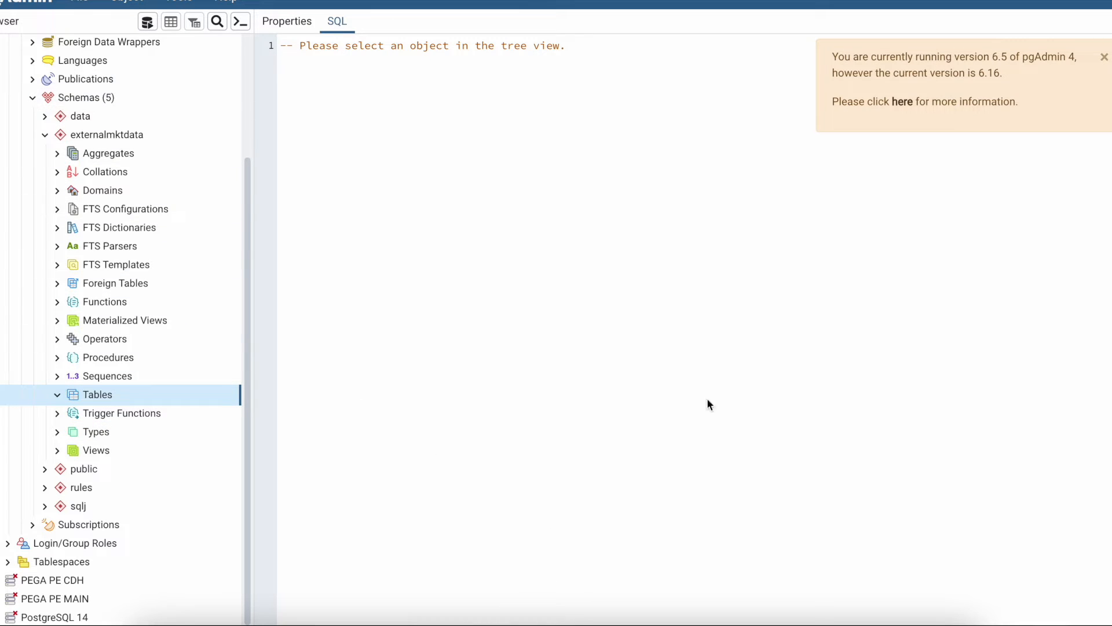
pyautogui.click(377, 611)
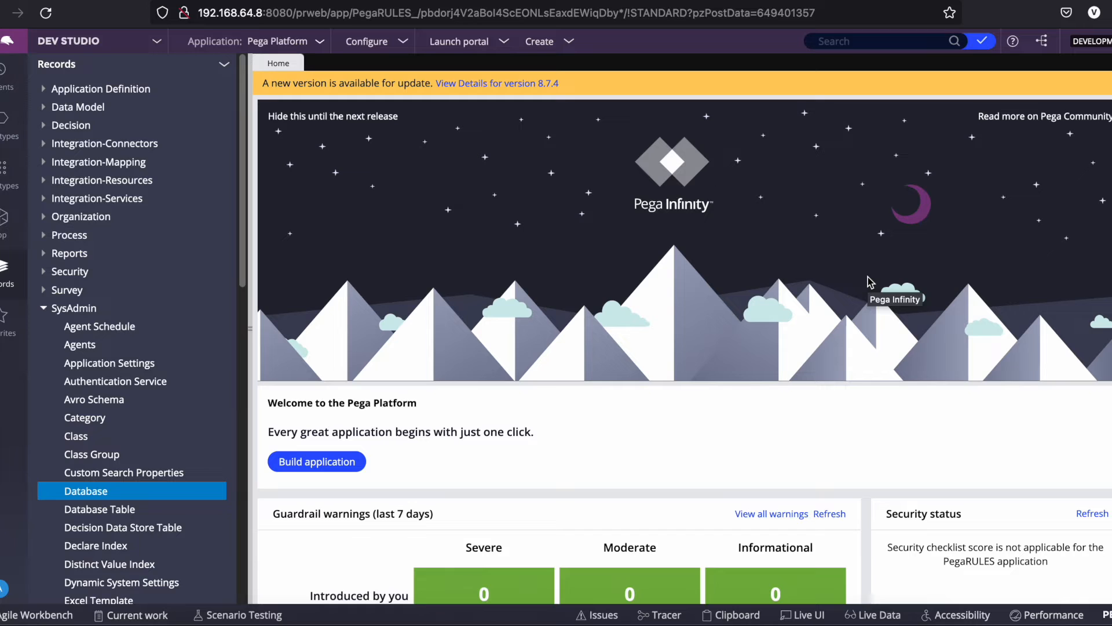
# Create Database record ExternalMKTData with short description 'External MKT Data' and open it.
pyautogui.click(81, 491)
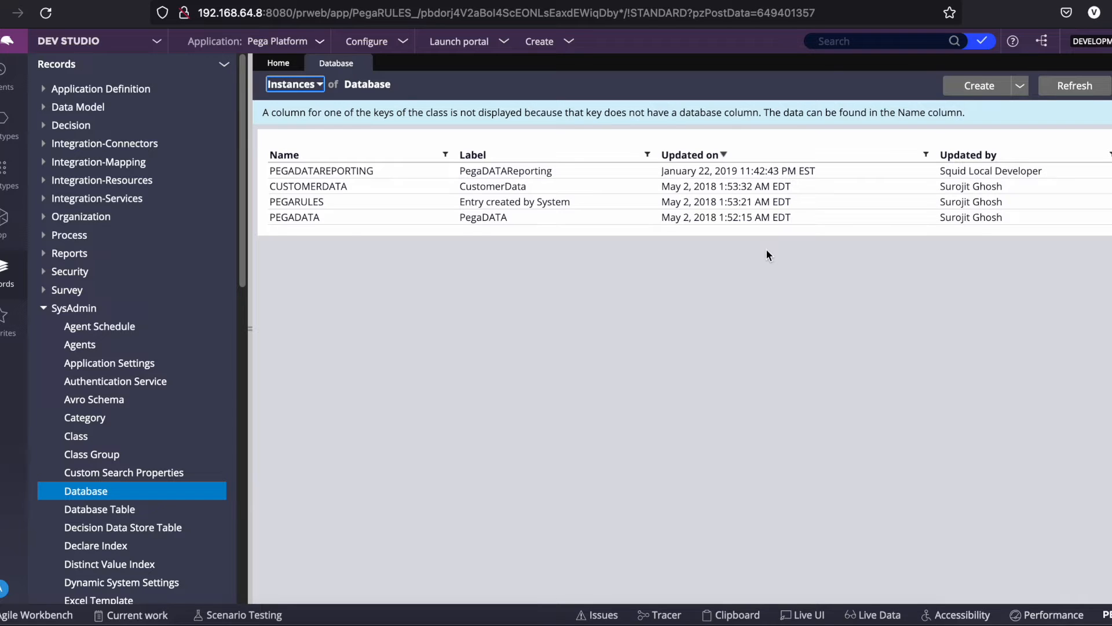
pyautogui.click(979, 85)
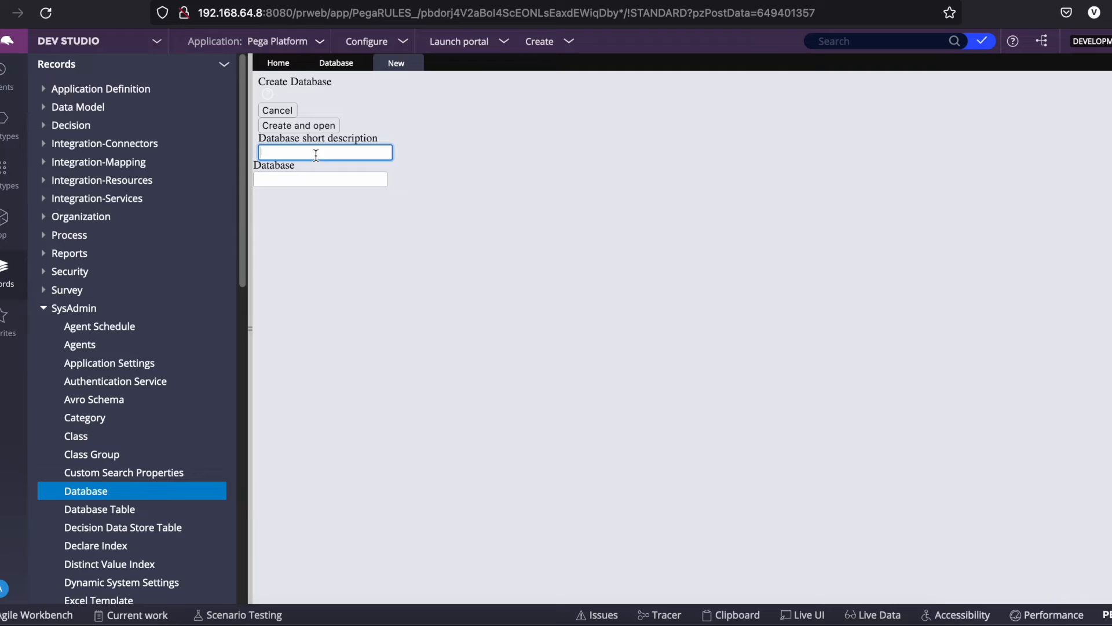
pyautogui.click(305, 175)
pyautogui.write('Extsa')
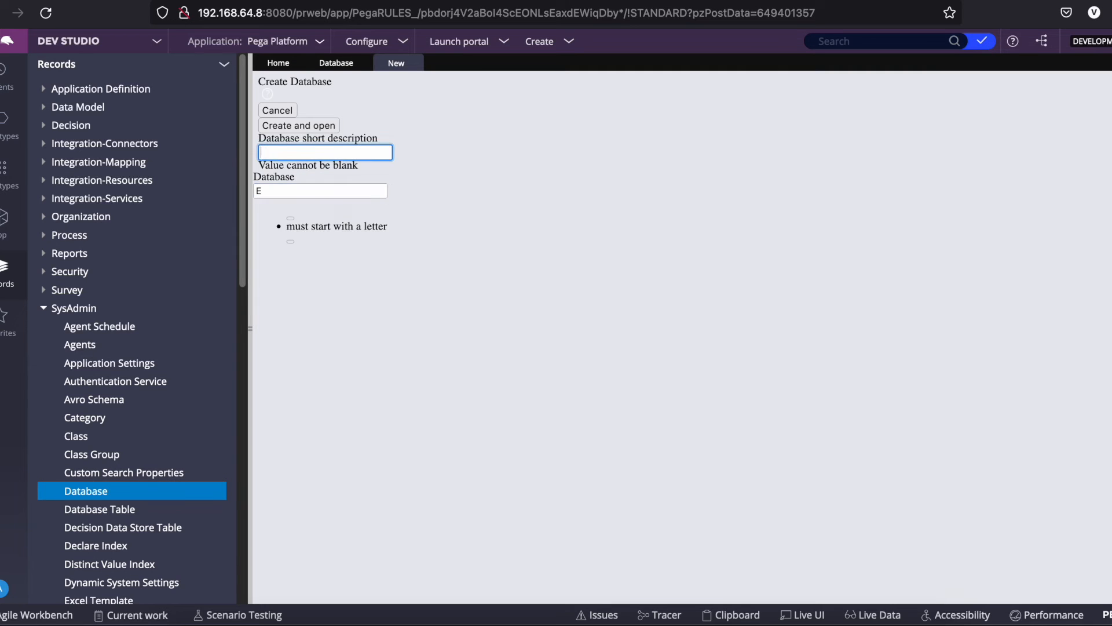
pyautogui.write('r')
pyautogui.click(297, 192)
pyautogui.write('external')
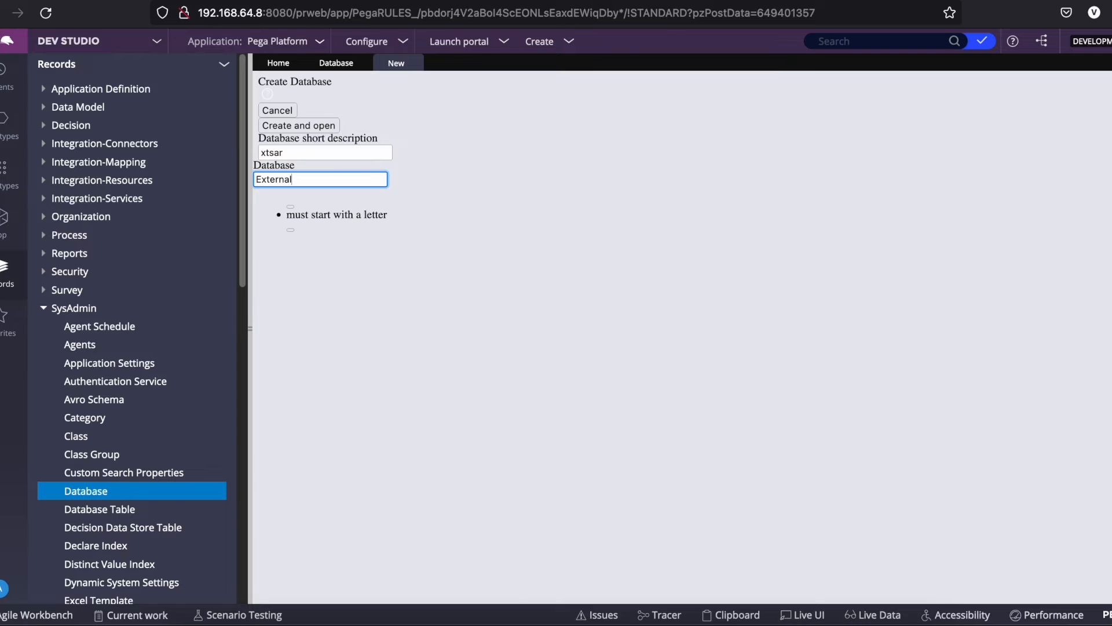
pyautogui.write('MKTData')
pyautogui.click(302, 148)
pyautogui.press('super+a')
pyautogui.write('External')
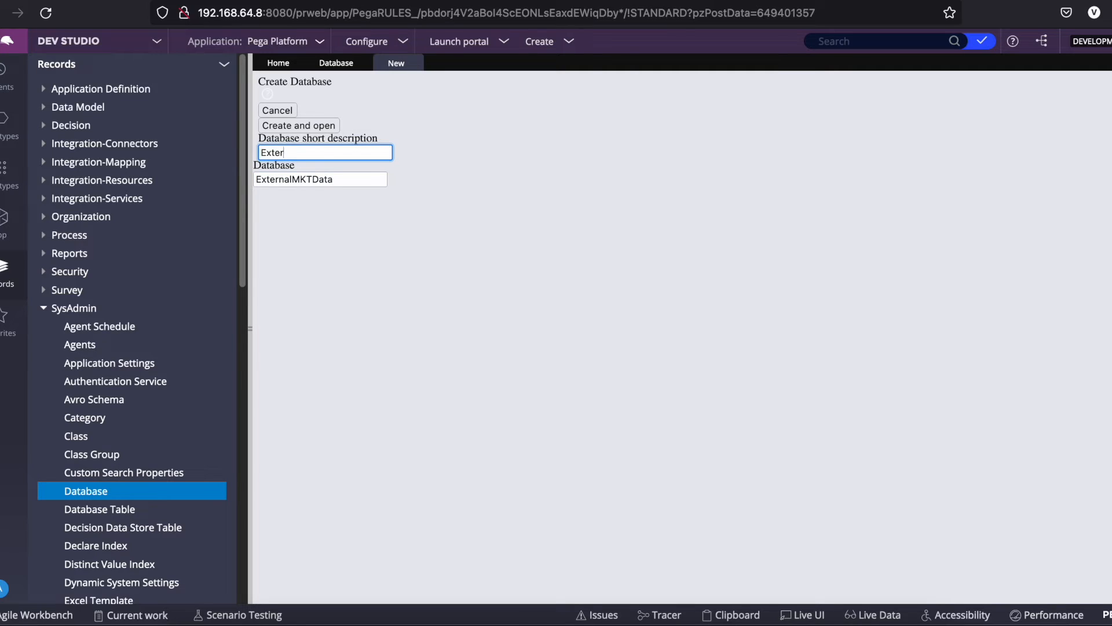
pyautogui.write(' MKT Data')
pyautogui.click(312, 123)
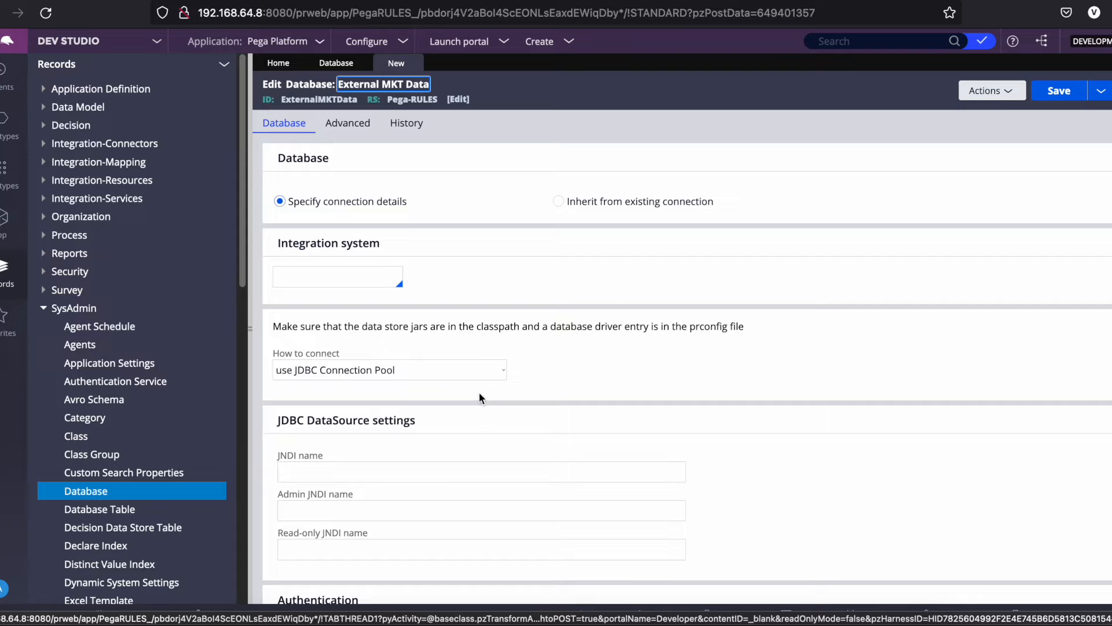
# Set the connection method to use the JDBC URL listed below.
pyautogui.click(376, 374)
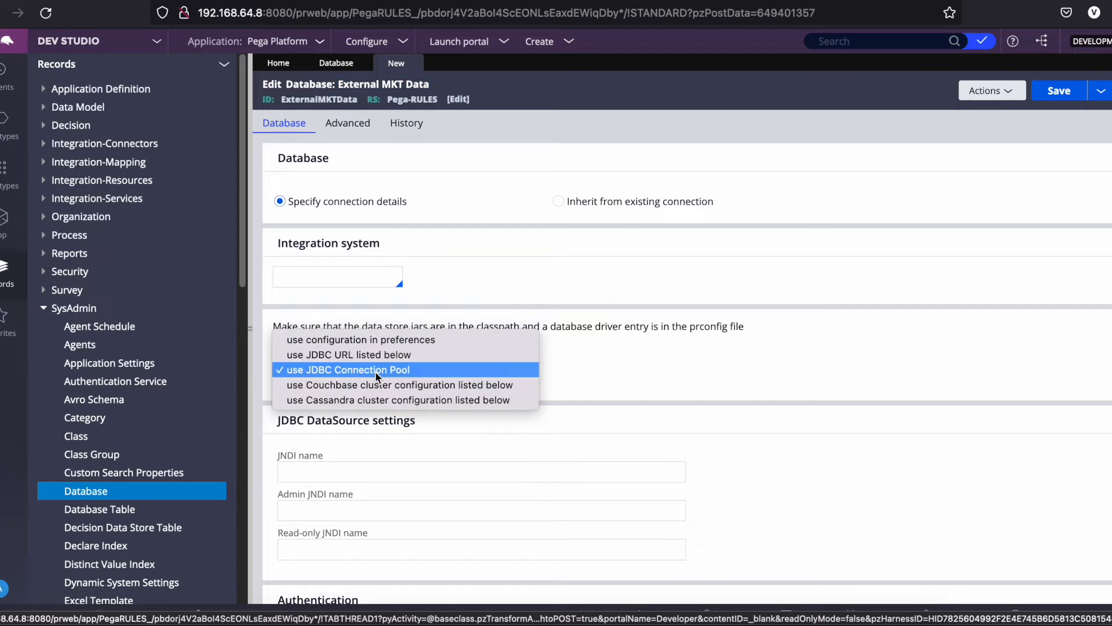
pyautogui.click(401, 342)
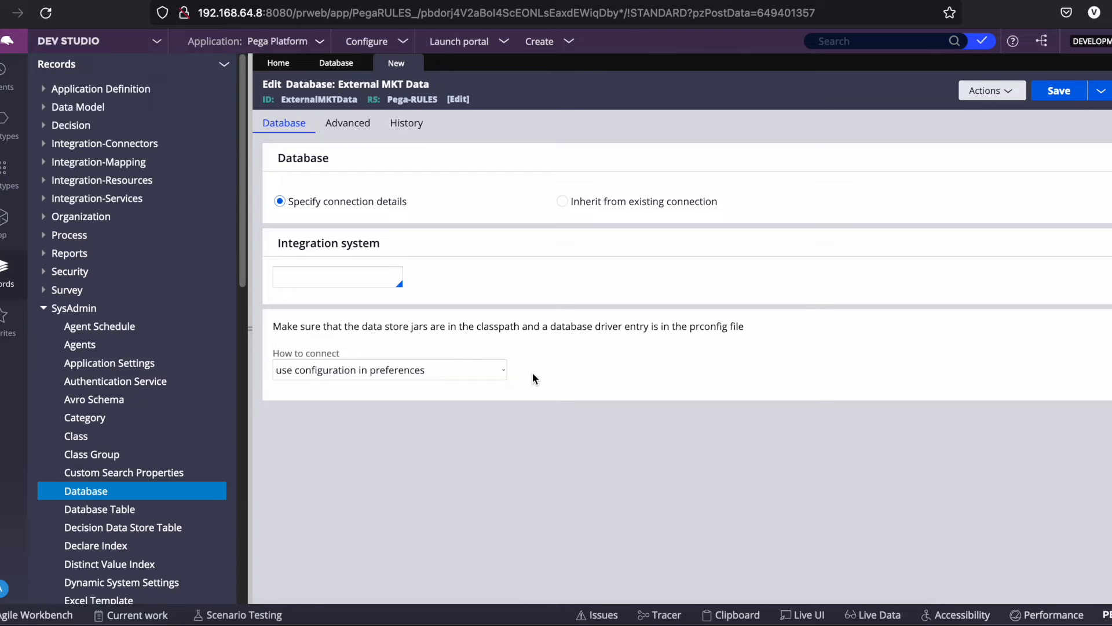
pyautogui.click(498, 371)
pyautogui.click(677, 345)
pyautogui.click(379, 374)
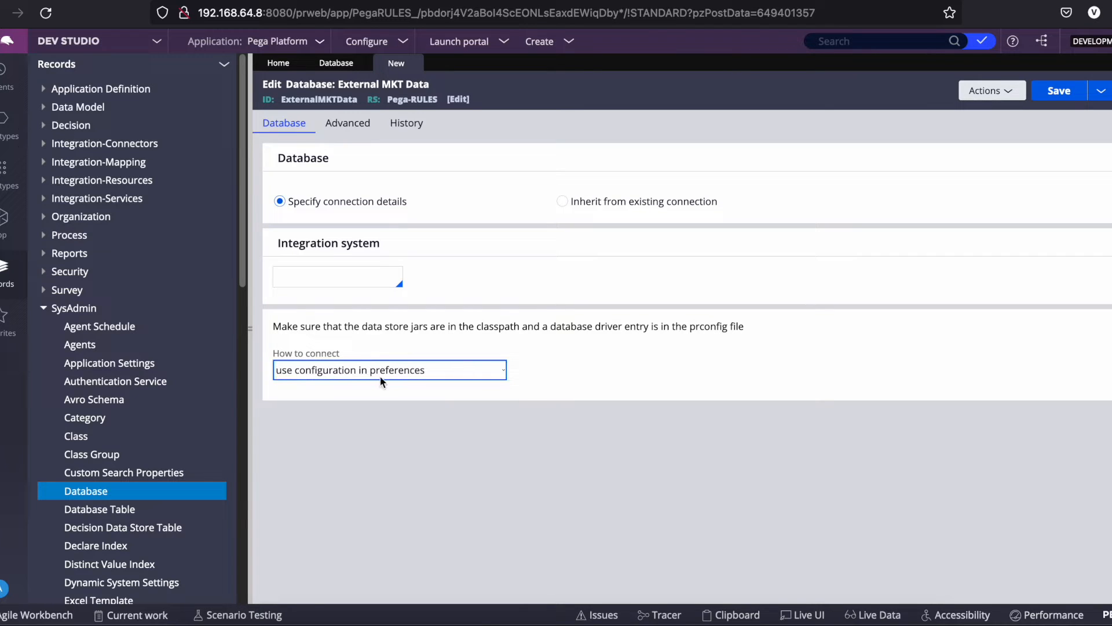
pyautogui.click(392, 374)
pyautogui.click(389, 378)
pyautogui.click(388, 374)
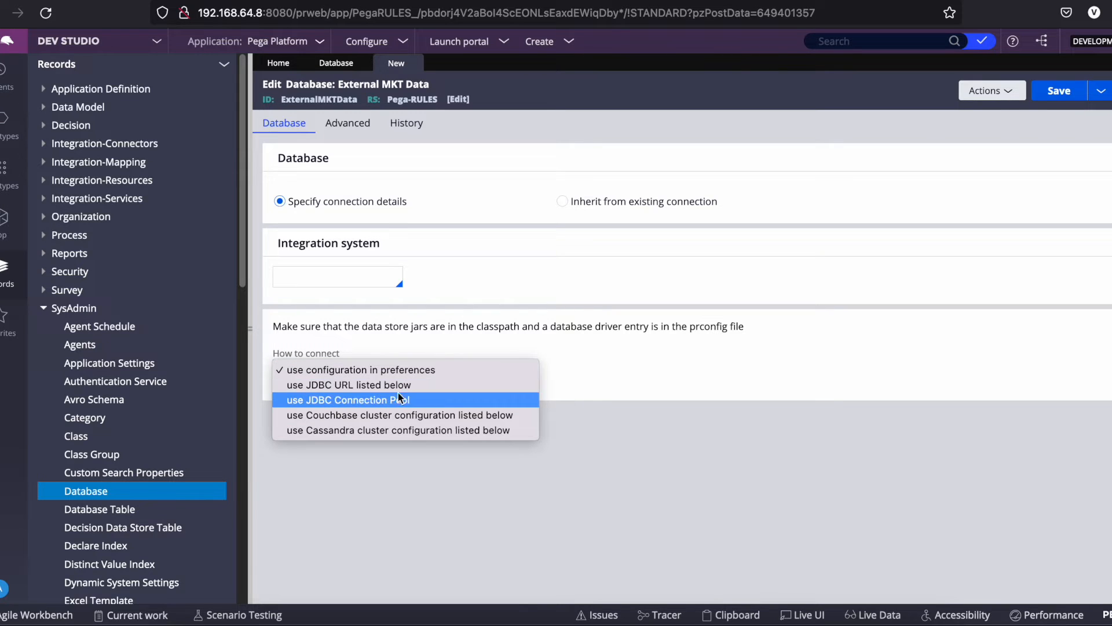
pyautogui.click(683, 329)
pyautogui.doubleClick(702, 327)
pyautogui.click(437, 377)
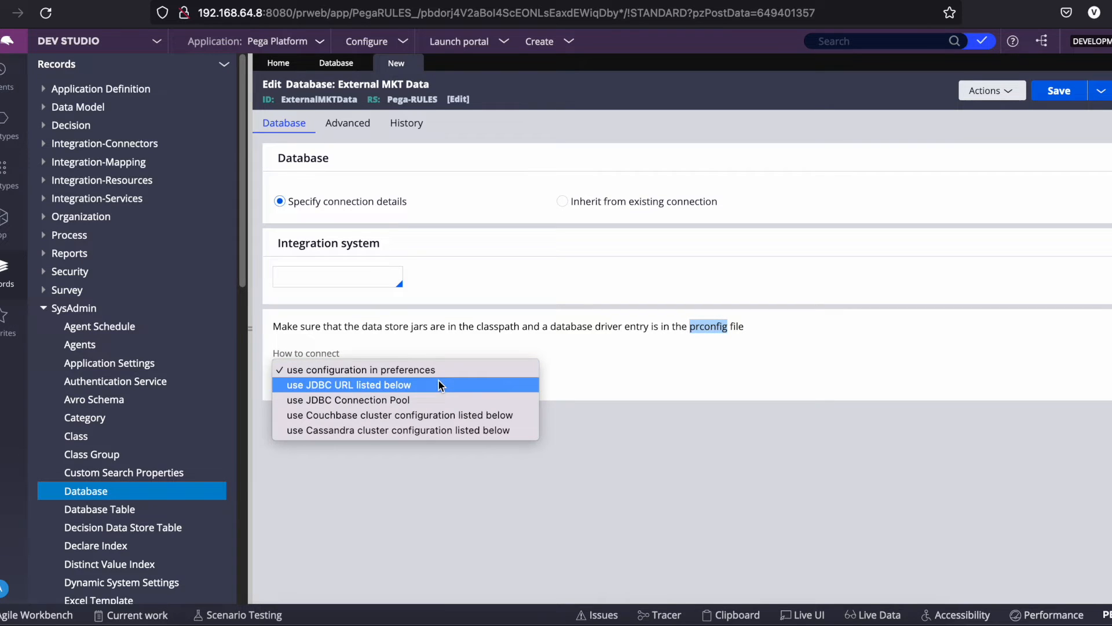
pyautogui.click(440, 386)
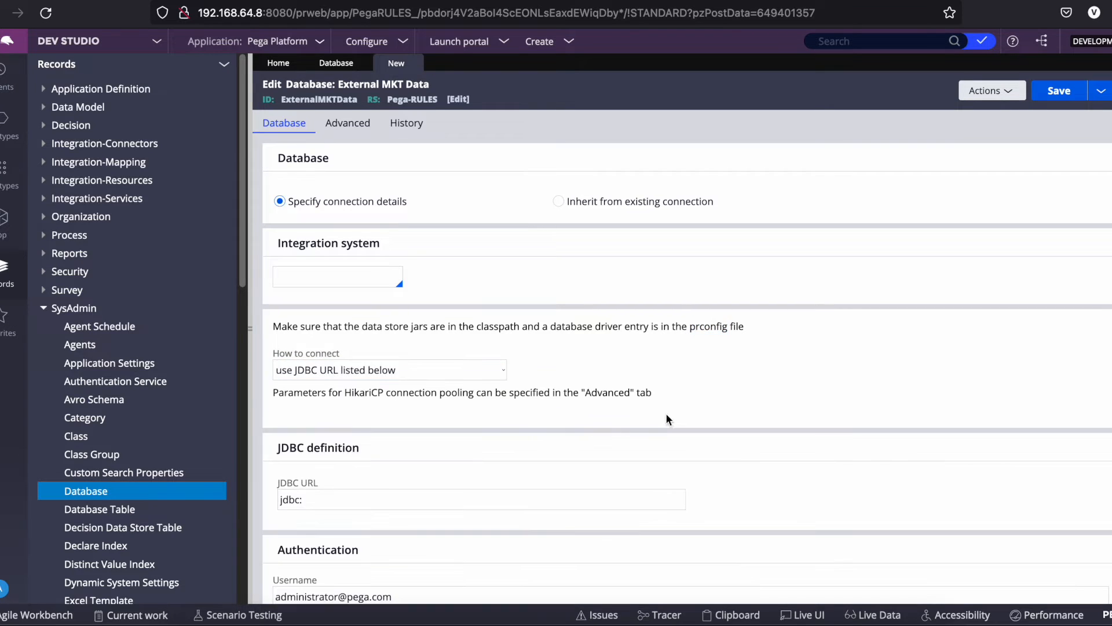
# Set the JDBC URL to jdbc:postgresql://localhost:5432/postgres.
pyautogui.tripleClick(368, 503)
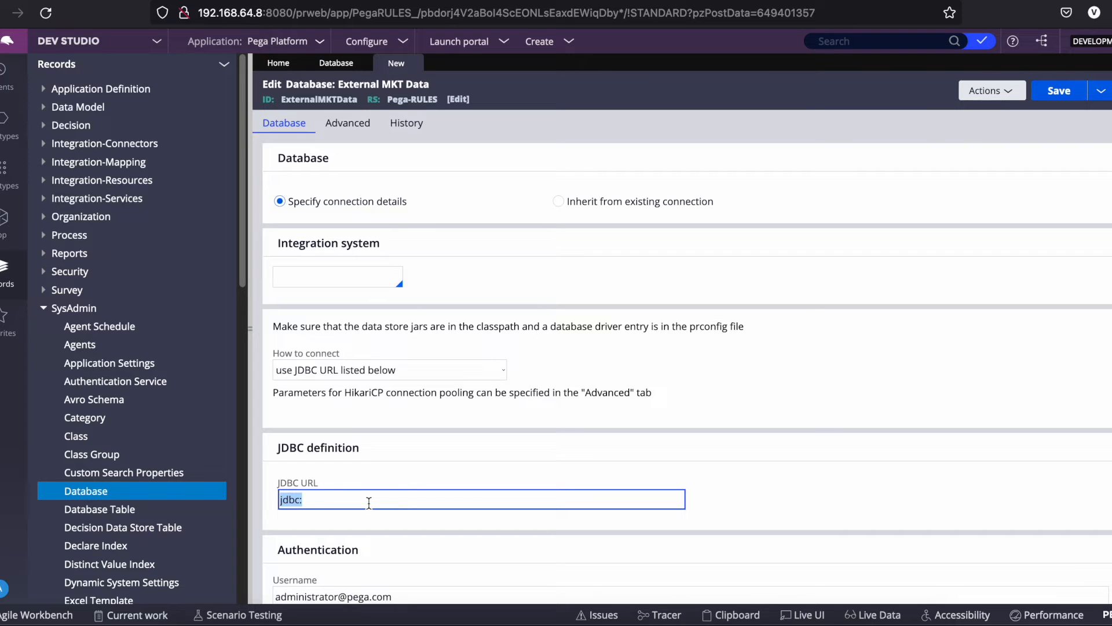
pyautogui.write('jdbc:postgresql://<hostname>:<port>/<dbname>')
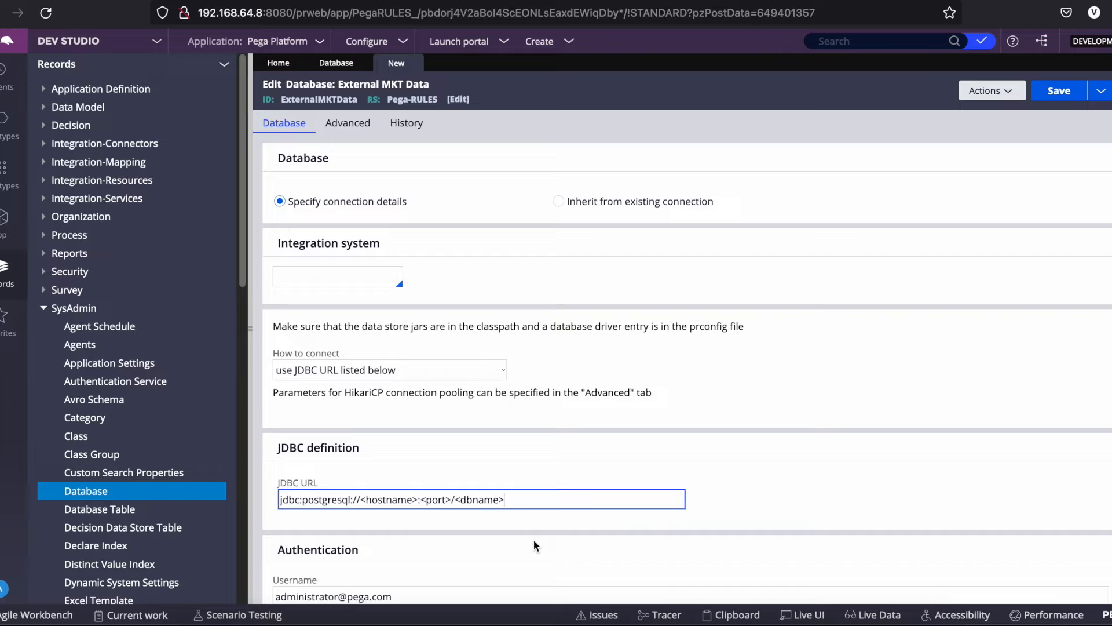
pyautogui.moveTo(360, 499); pyautogui.dragTo(417, 499)
pyautogui.write('localhos')
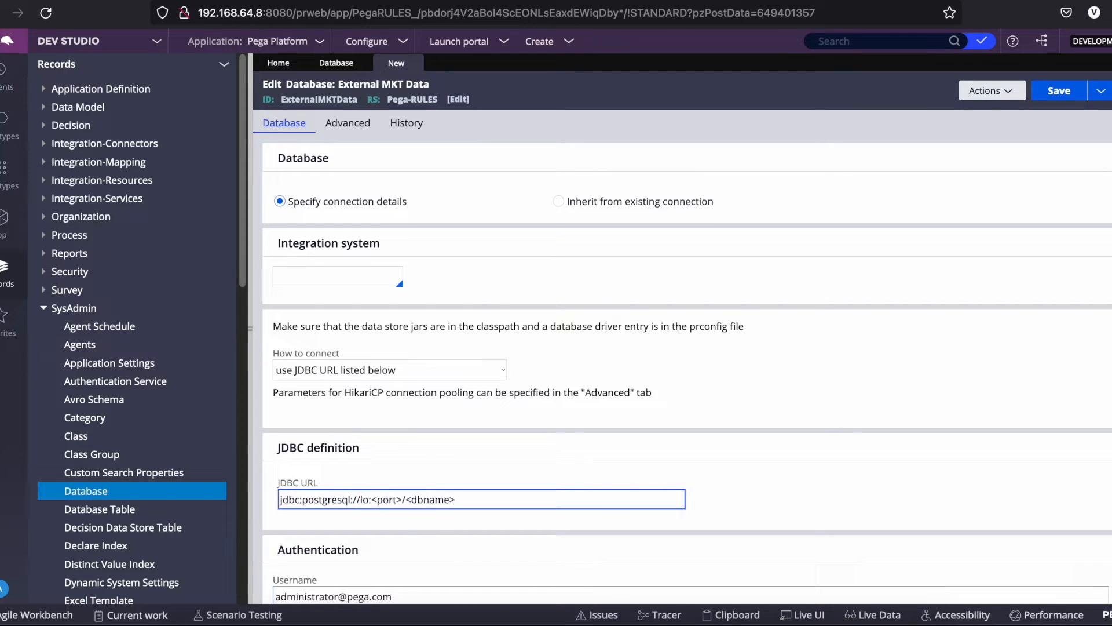
pyautogui.write('t')
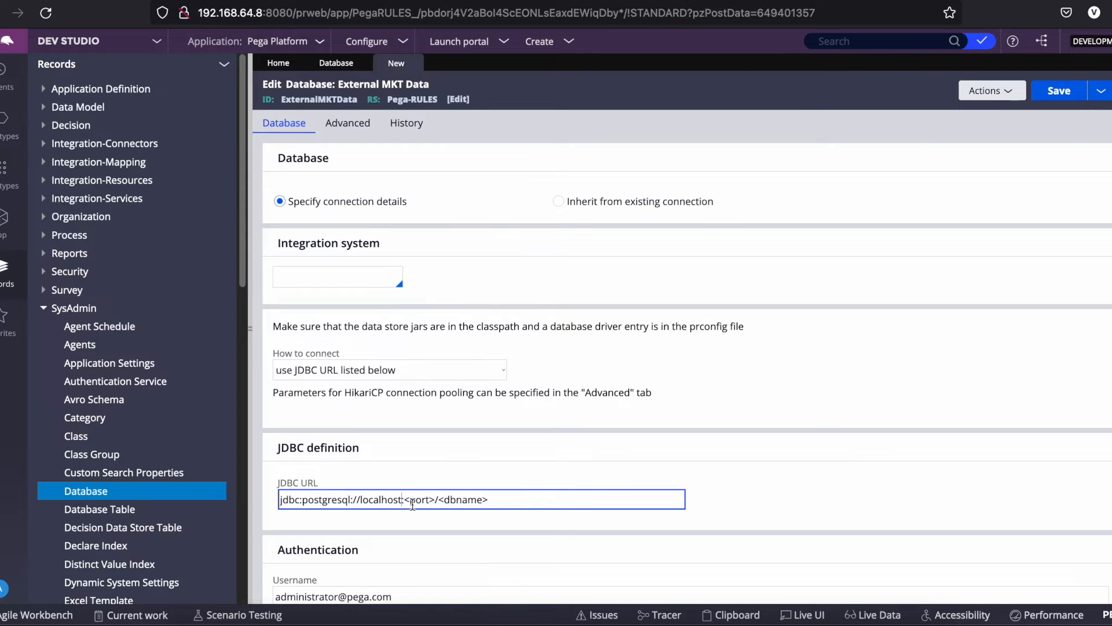
pyautogui.moveTo(405, 499); pyautogui.dragTo(437, 499)
pyautogui.write('5432')
pyautogui.moveTo(484, 499); pyautogui.dragTo(431, 499)
pyautogui.write('postgres')
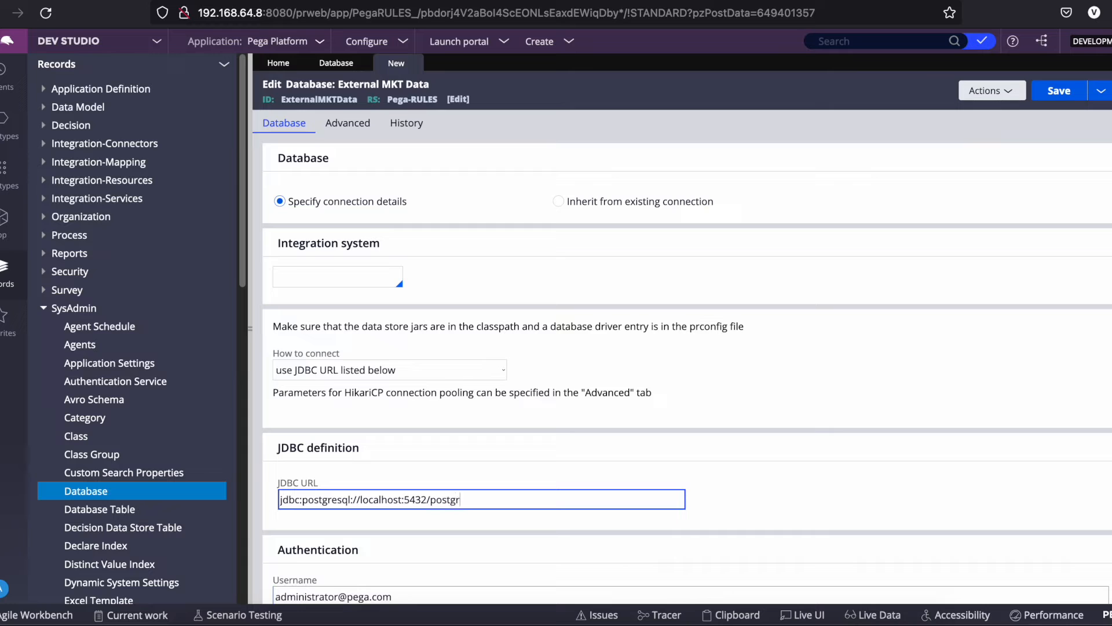
pyautogui.scroll(-1, 675, 506)
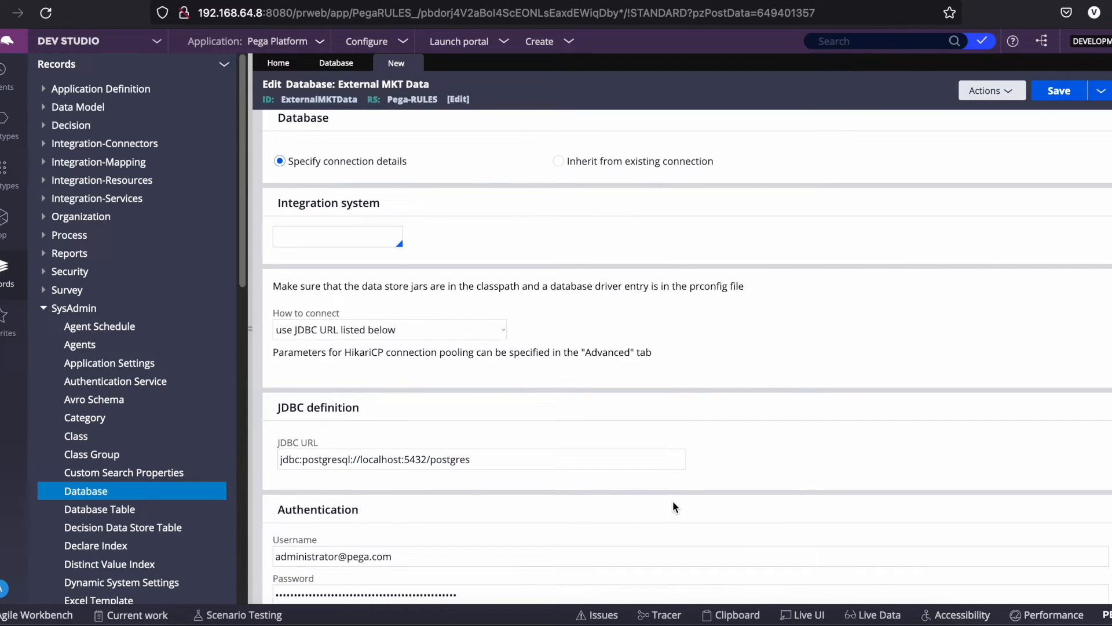
# Enter username postgres and the database password, then save the record.
pyautogui.moveTo(373, 556); pyautogui.dragTo(426, 571)
pyautogui.tripleClick(423, 556)
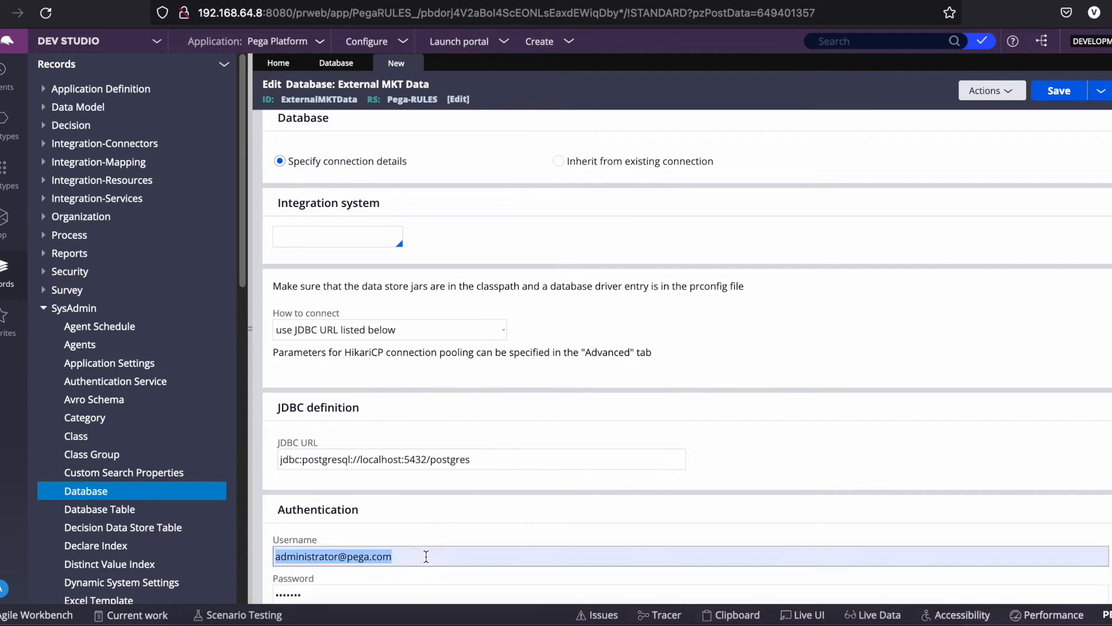
pyautogui.write('postgres')
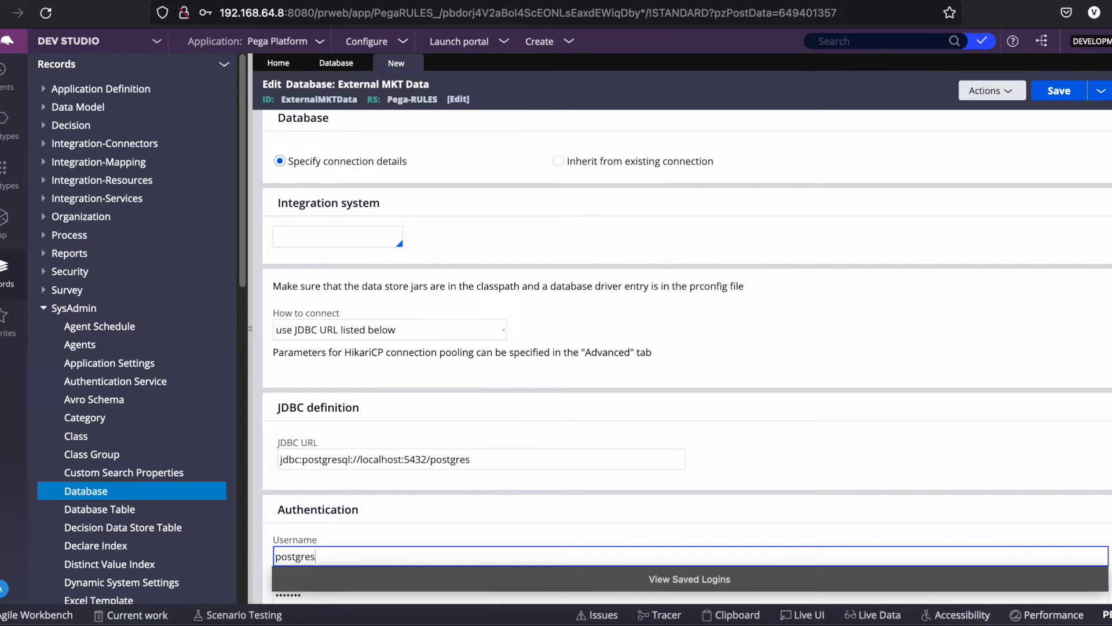
pyautogui.scroll(-4, 527, 526)
pyautogui.doubleClick(338, 417)
pyautogui.press('BackSpace')
pyautogui.write('•••••••')
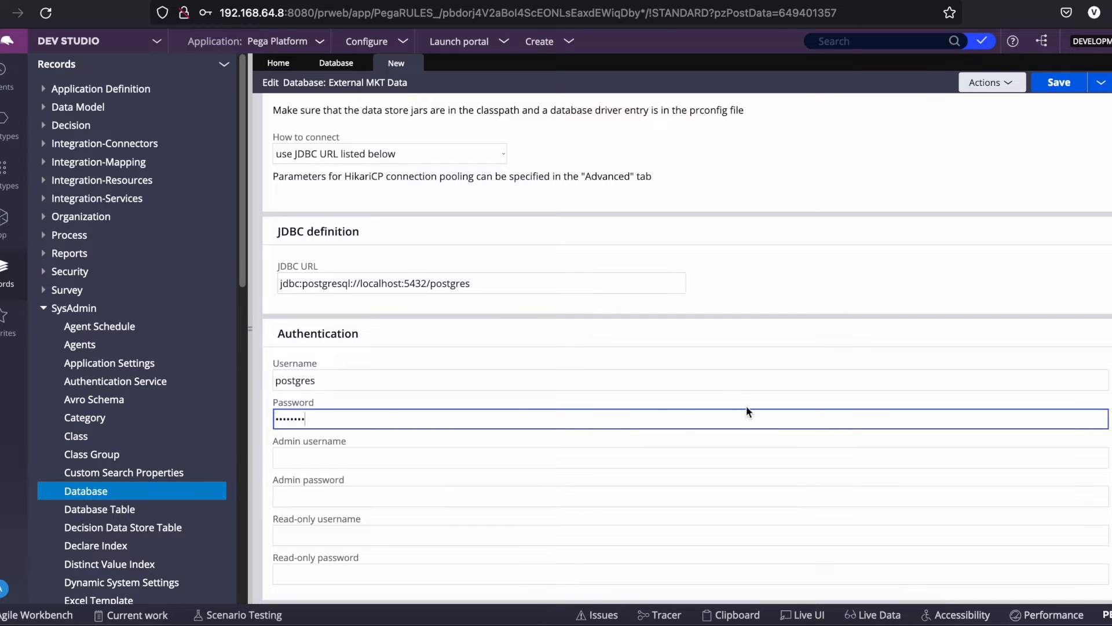
pyautogui.click(1058, 85)
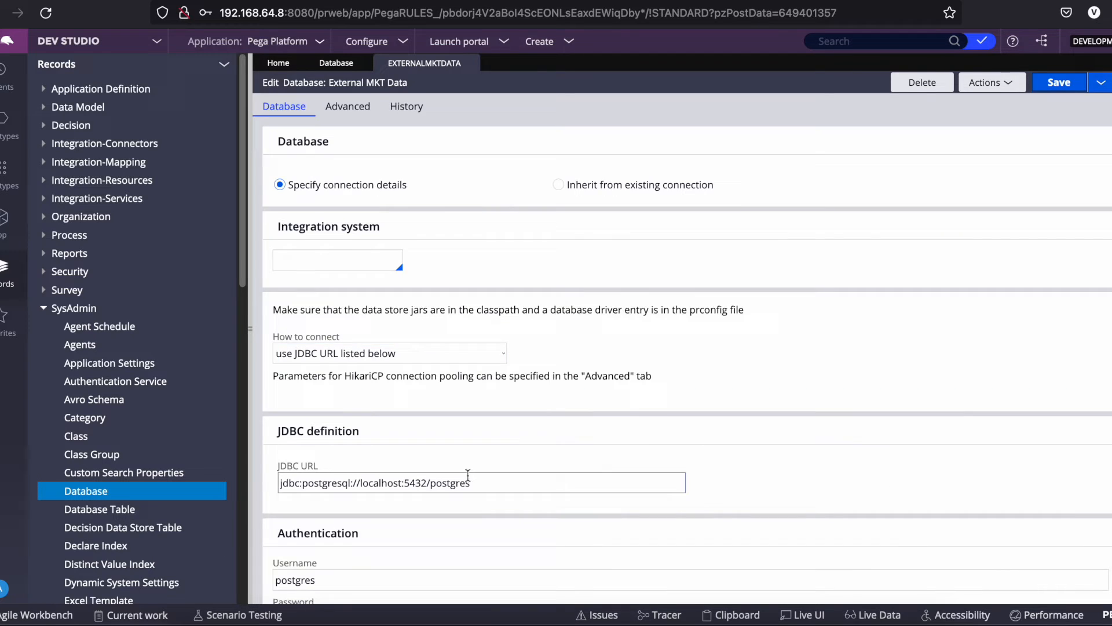
# Run Test connection and confirm it reports a successful connection.
pyautogui.scroll(-5, 610, 467)
pyautogui.click(318, 573)
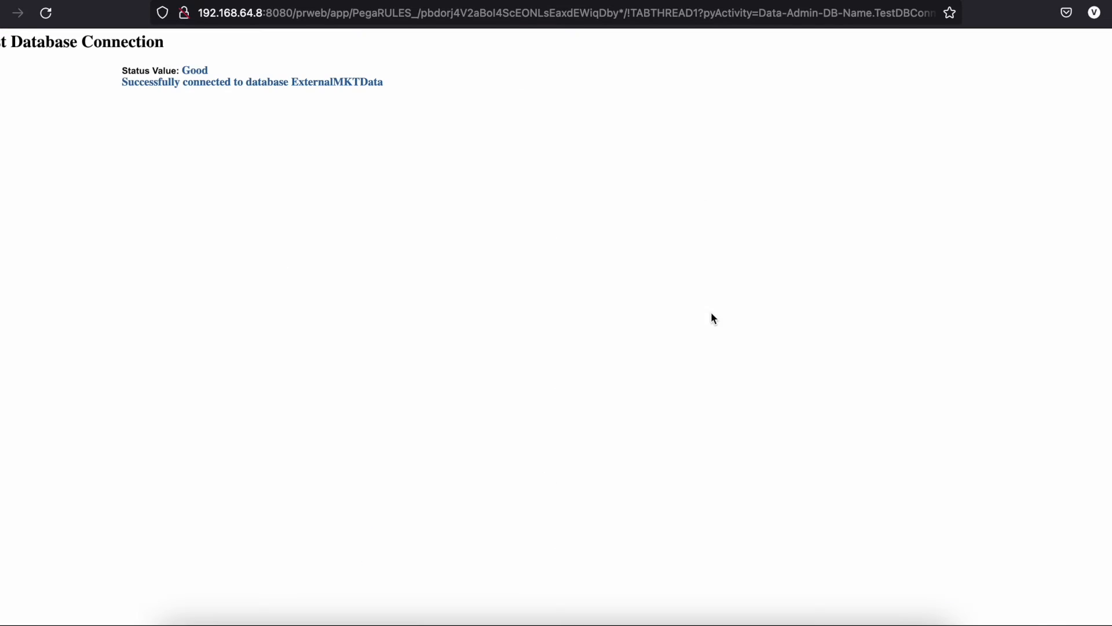
pyautogui.moveTo(310, 93); pyautogui.dragTo(112, 68)
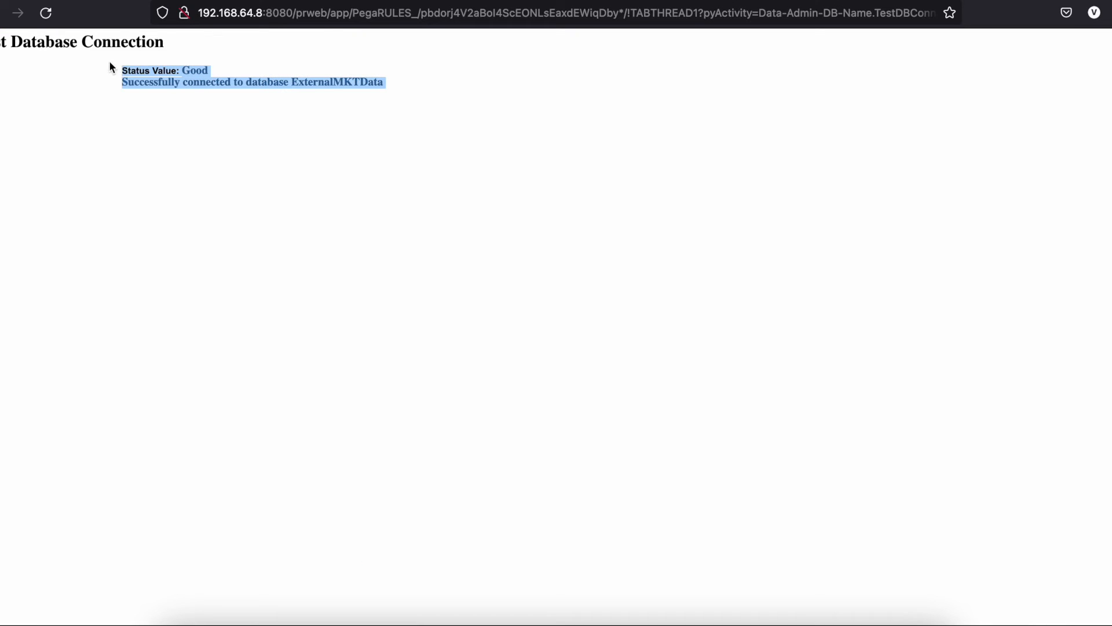
pyautogui.press('super+w')
pyautogui.scroll(5, 586, 370)
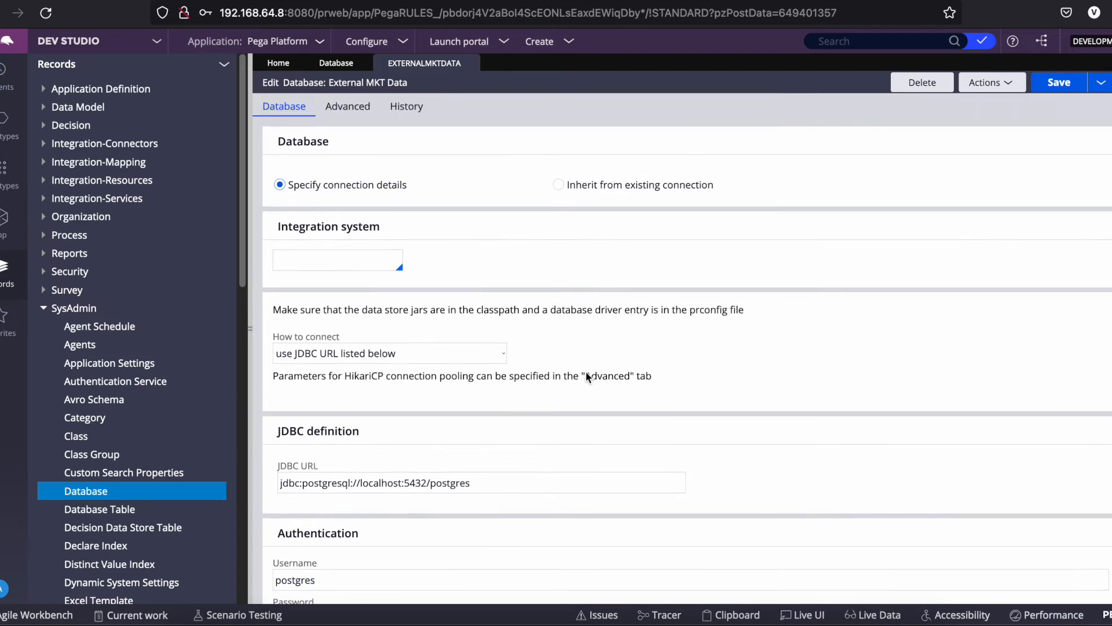
# Add PegaDATA as a reachable database on the Advanced tab and save.
pyautogui.click(332, 123)
pyautogui.scroll(-2, 382, 480)
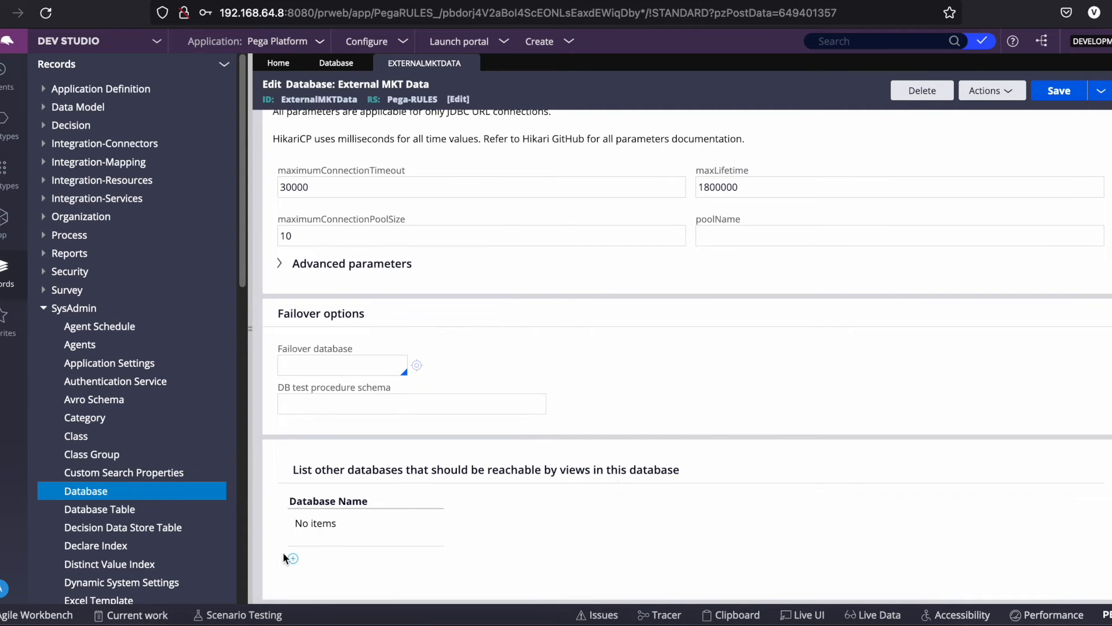
pyautogui.tripleClick(643, 472)
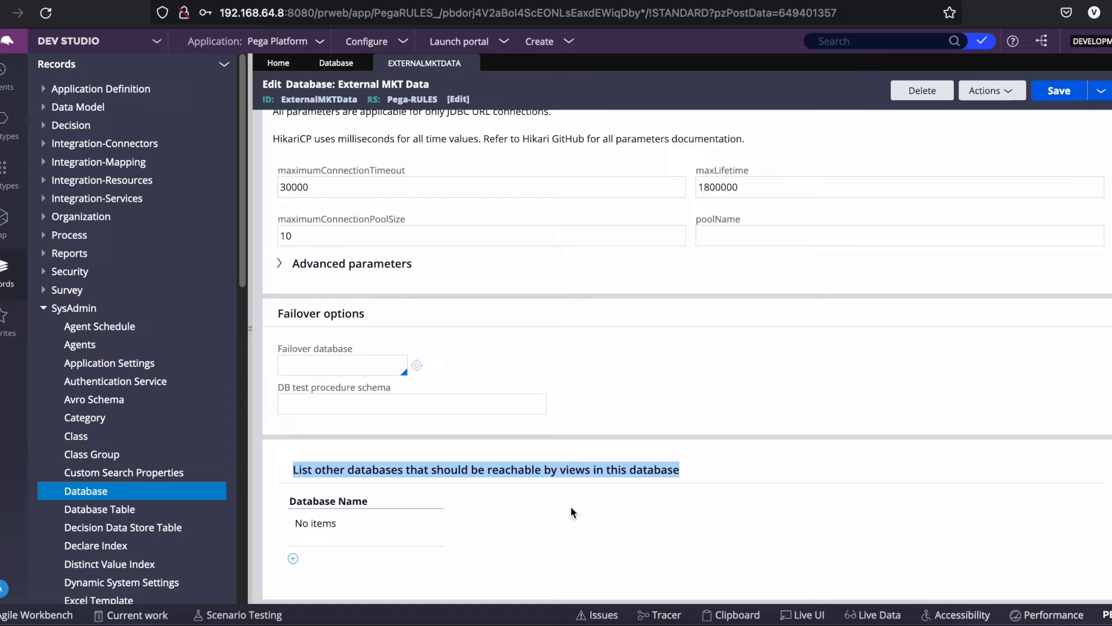
pyautogui.click(294, 559)
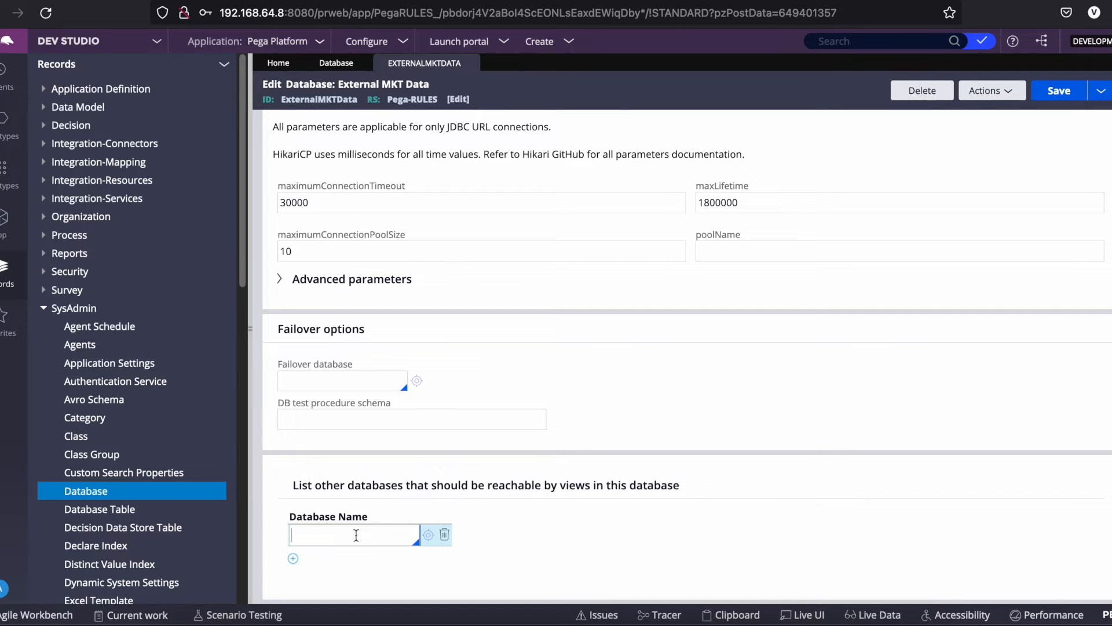
pyautogui.click(356, 535)
pyautogui.click(316, 484)
pyautogui.click(1074, 90)
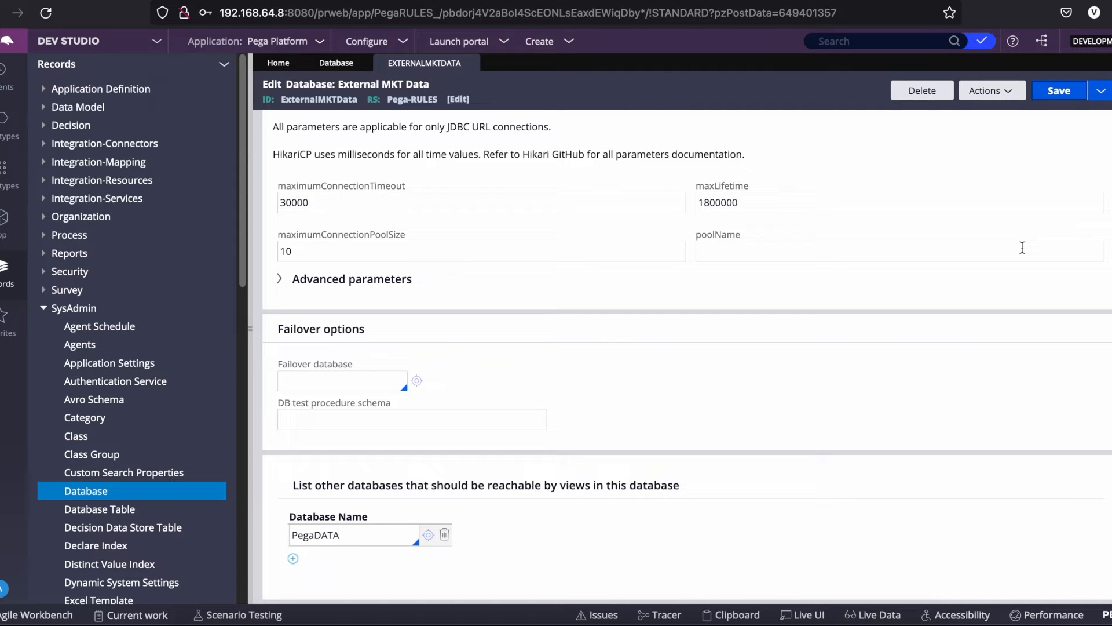
# Save the record again from the Database tab and close it.
pyautogui.doubleClick(387, 537)
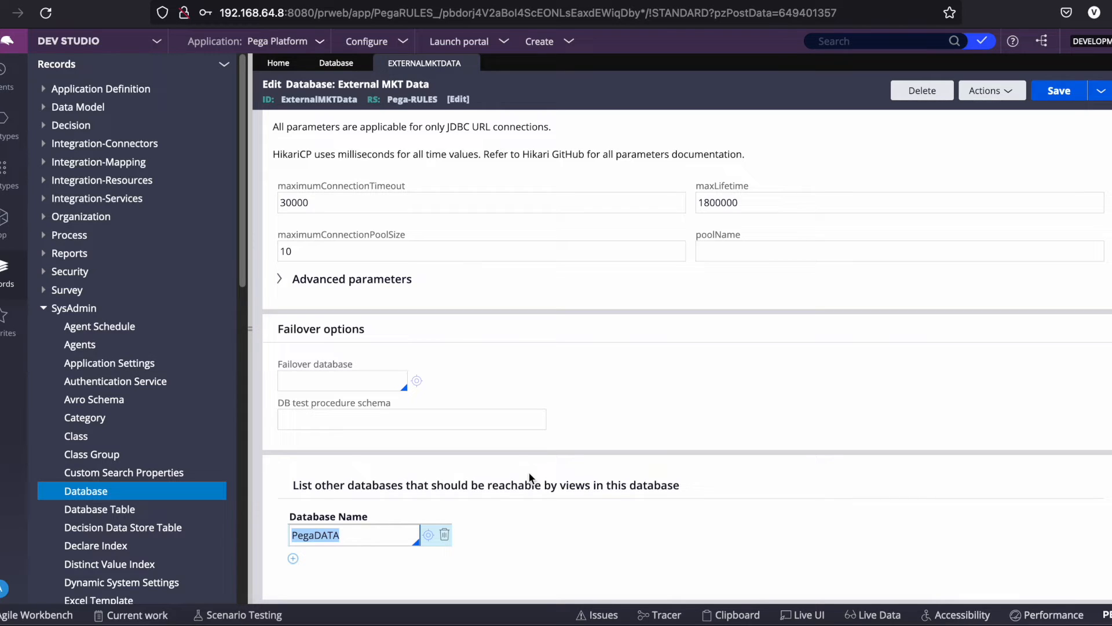
pyautogui.scroll(2, 591, 405)
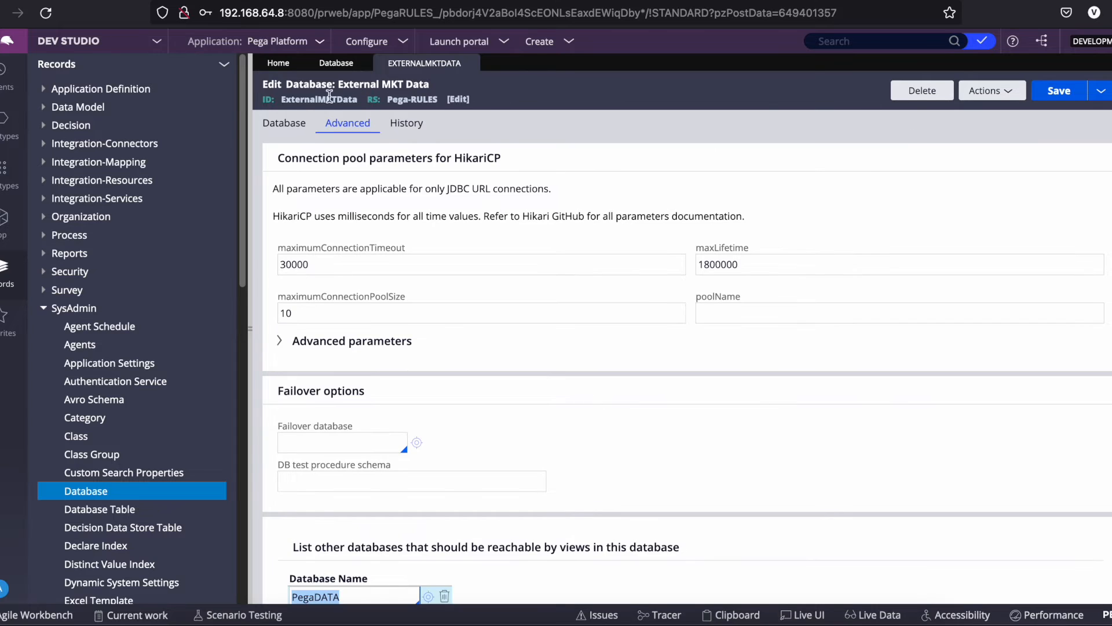
pyautogui.click(275, 123)
pyautogui.click(1045, 90)
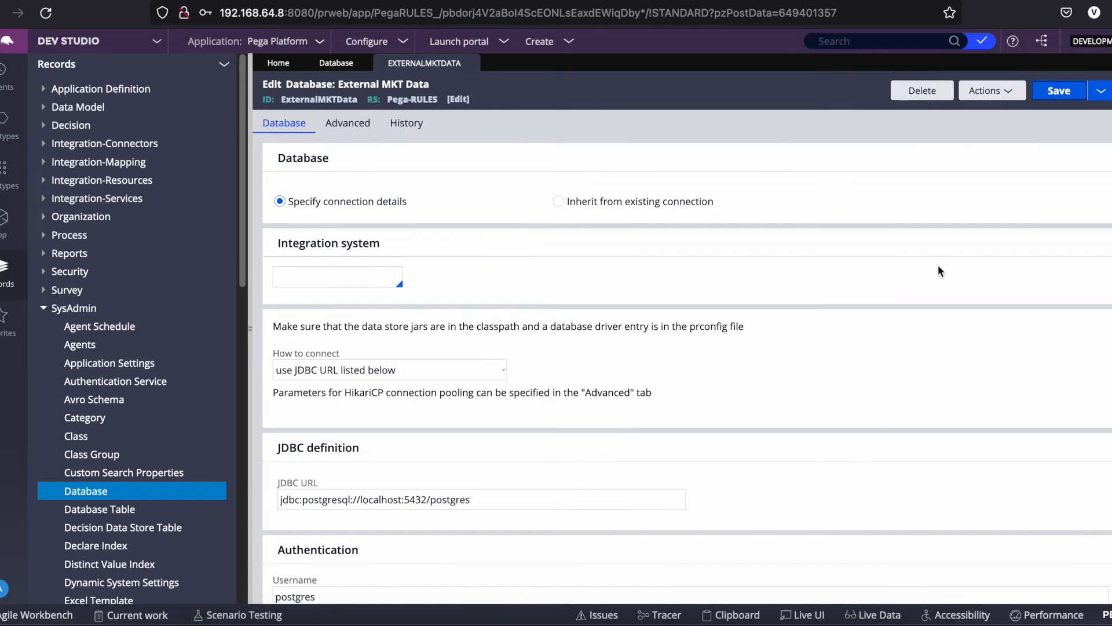
pyautogui.scroll(-3, 571, 482)
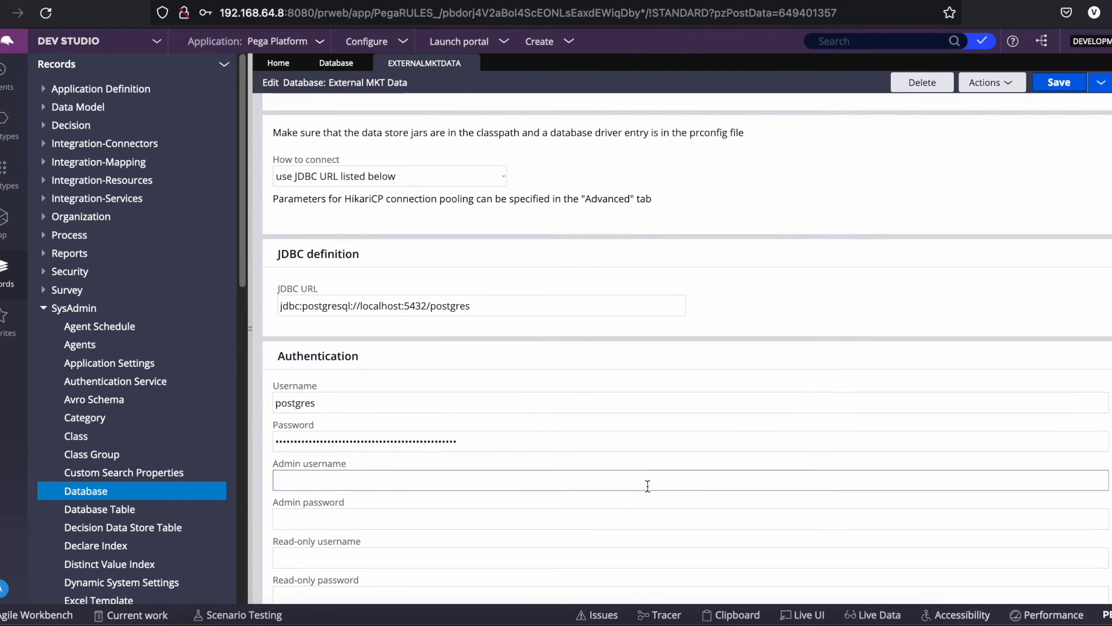
pyautogui.scroll(-2, 648, 486)
pyautogui.scroll(5, 648, 485)
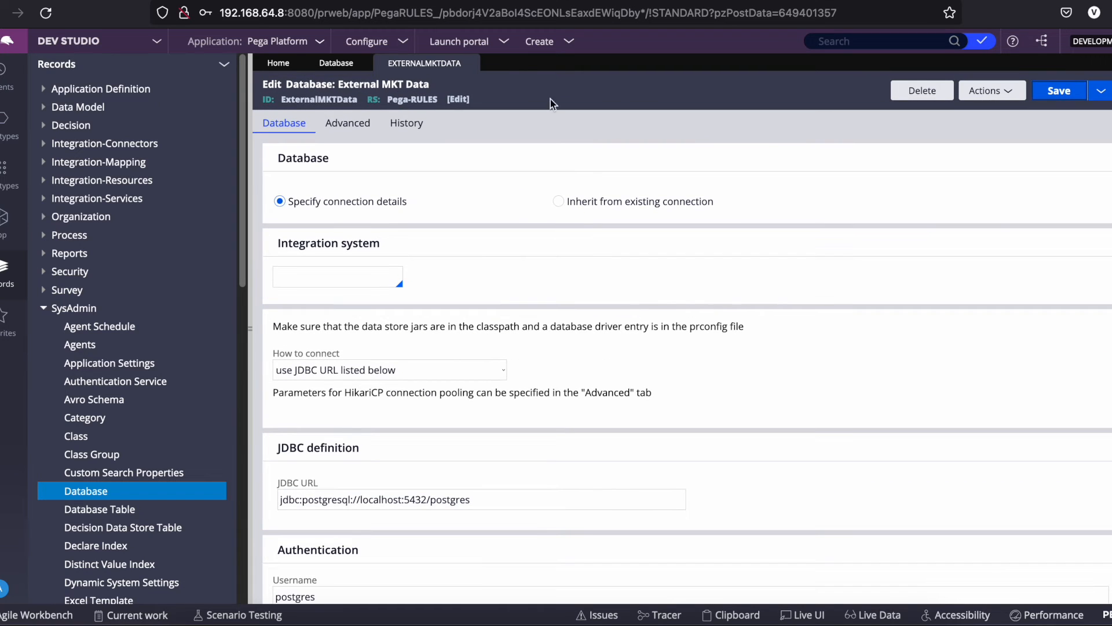
pyautogui.click(471, 63)
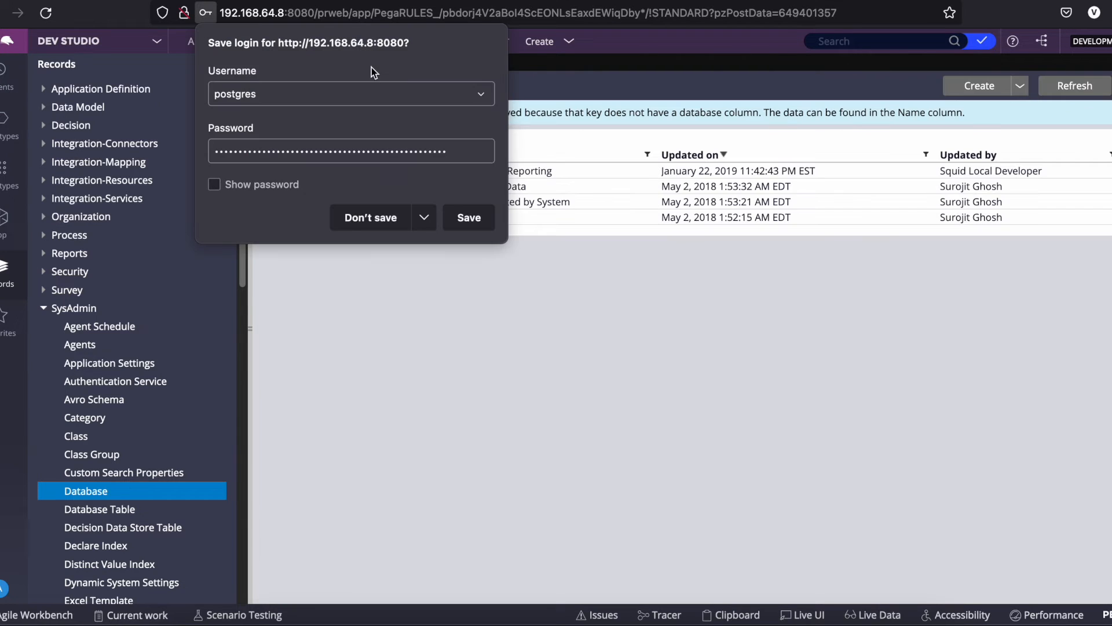
# Decline saving the login in the browser and refresh the Database instances list.
pyautogui.click(427, 227)
pyautogui.click(360, 219)
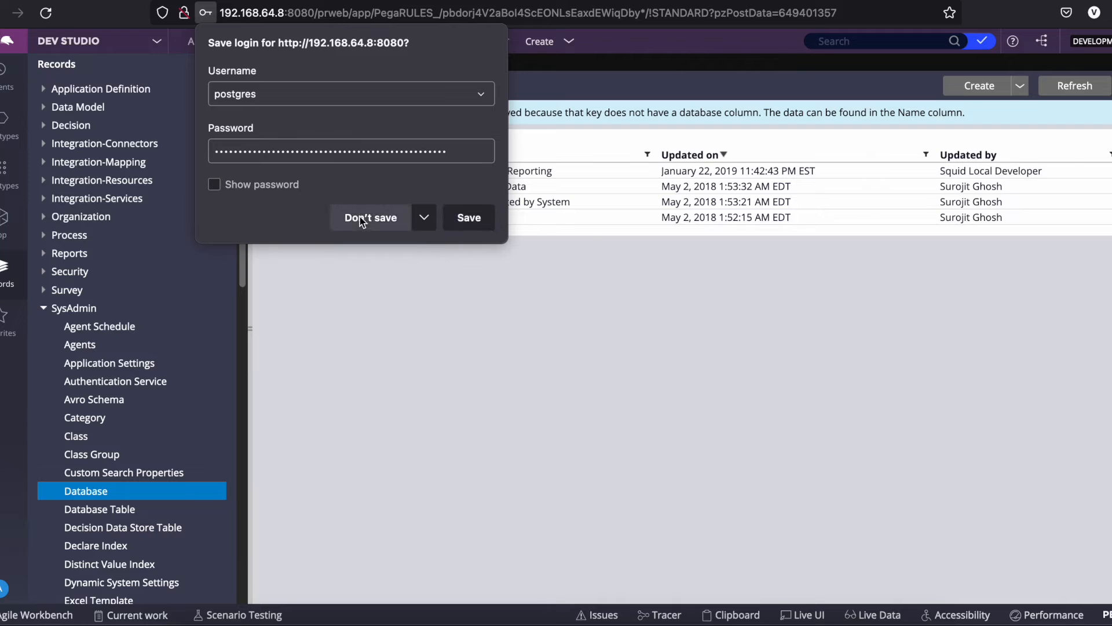
pyautogui.click(365, 223)
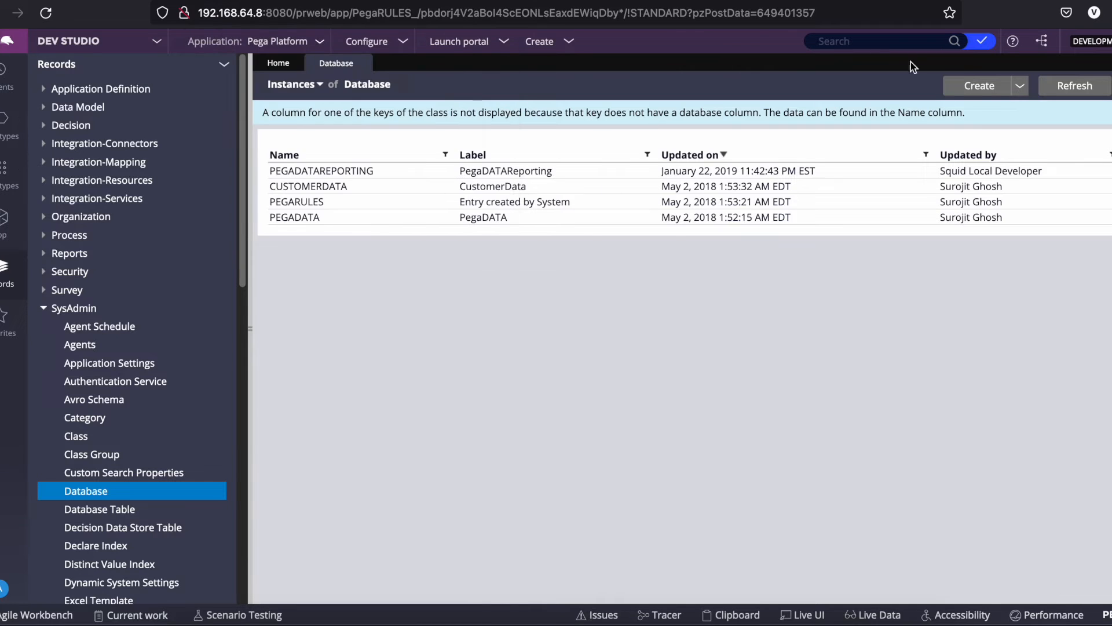
pyautogui.click(1044, 94)
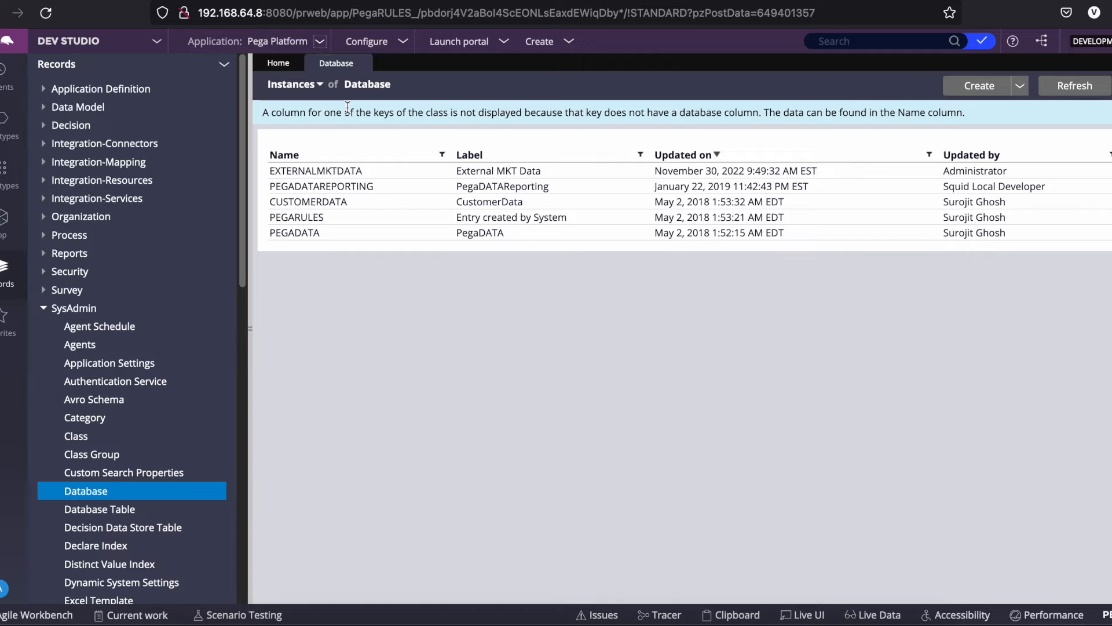
# Open the Application Import wizard from the Configure menu.
pyautogui.click(404, 44)
pyautogui.moveTo(380, 75)
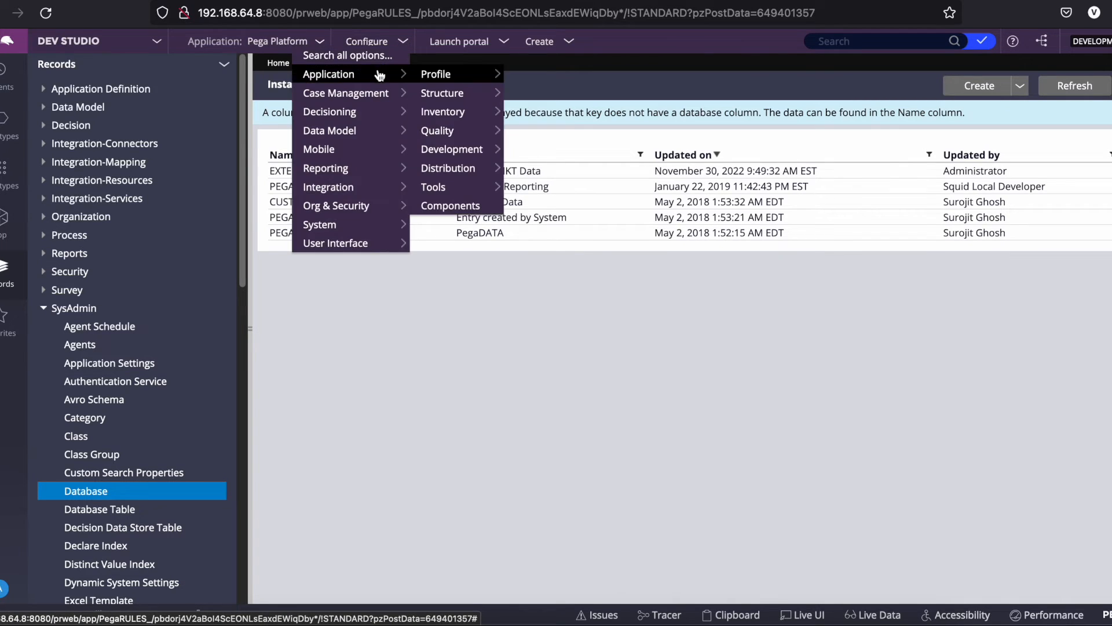
pyautogui.moveTo(468, 173)
pyautogui.click(558, 209)
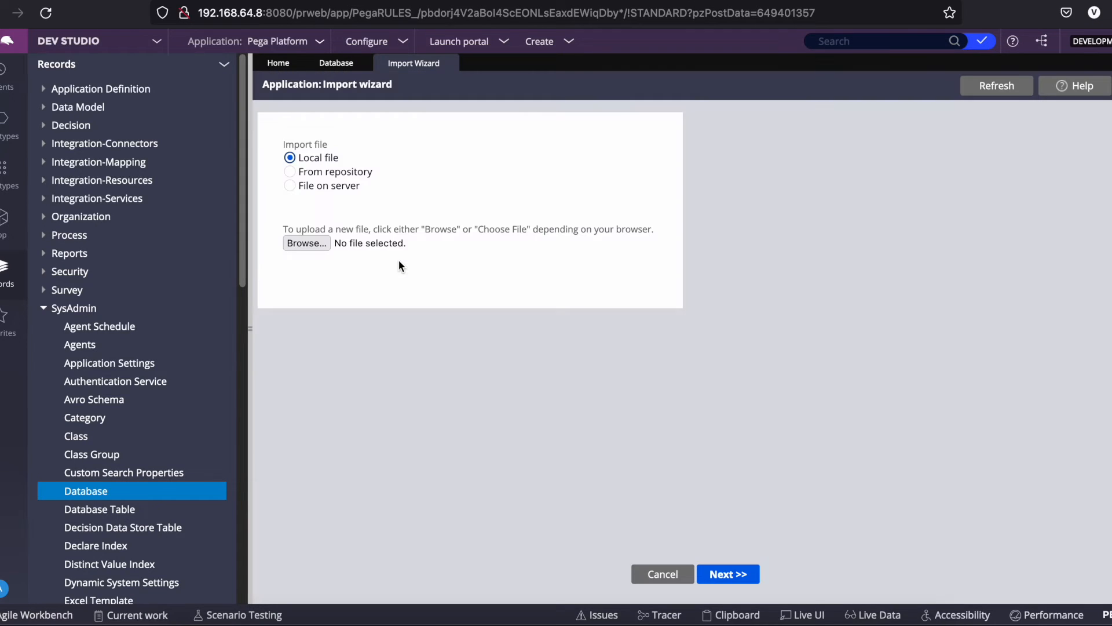
# Choose PegaCDH_Core_0807.zip from the Rules folder and upload it.
pyautogui.click(307, 243)
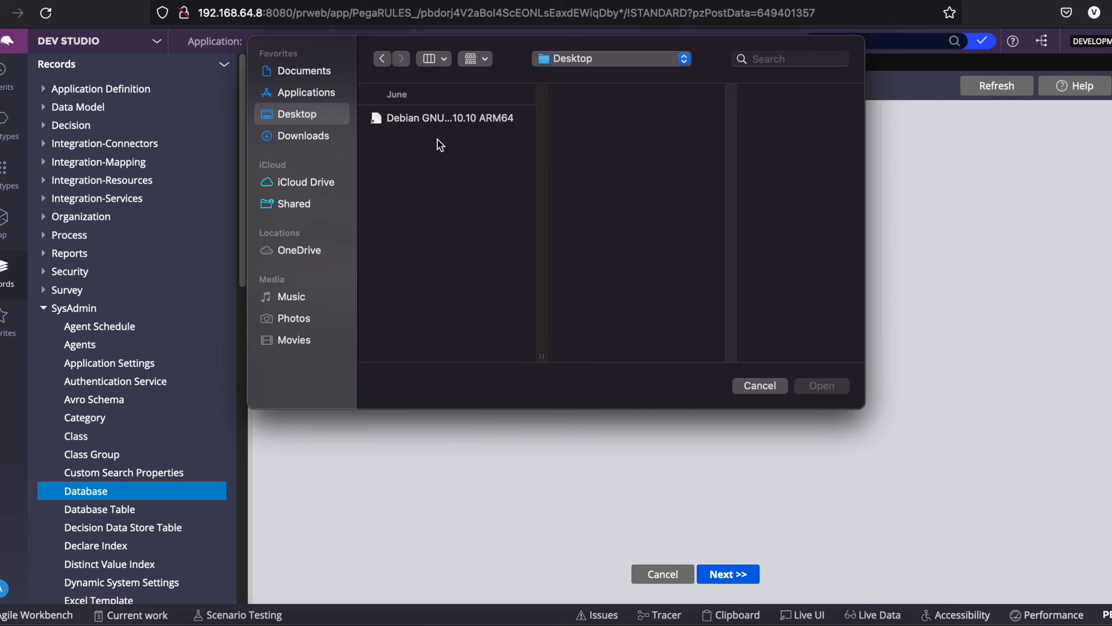
pyautogui.click(296, 71)
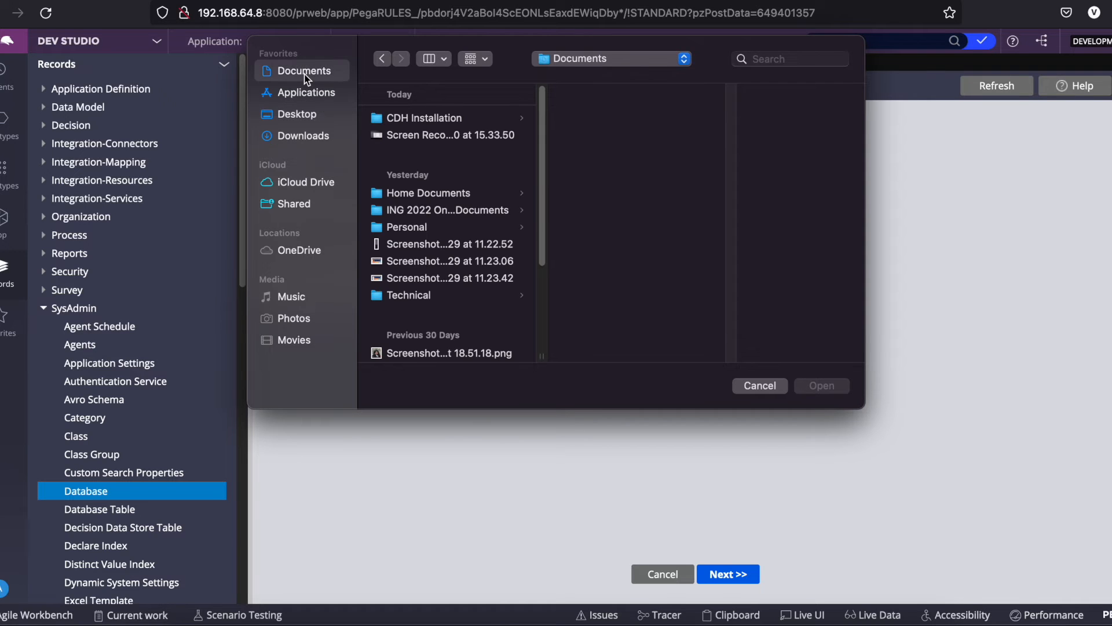
pyautogui.click(431, 227)
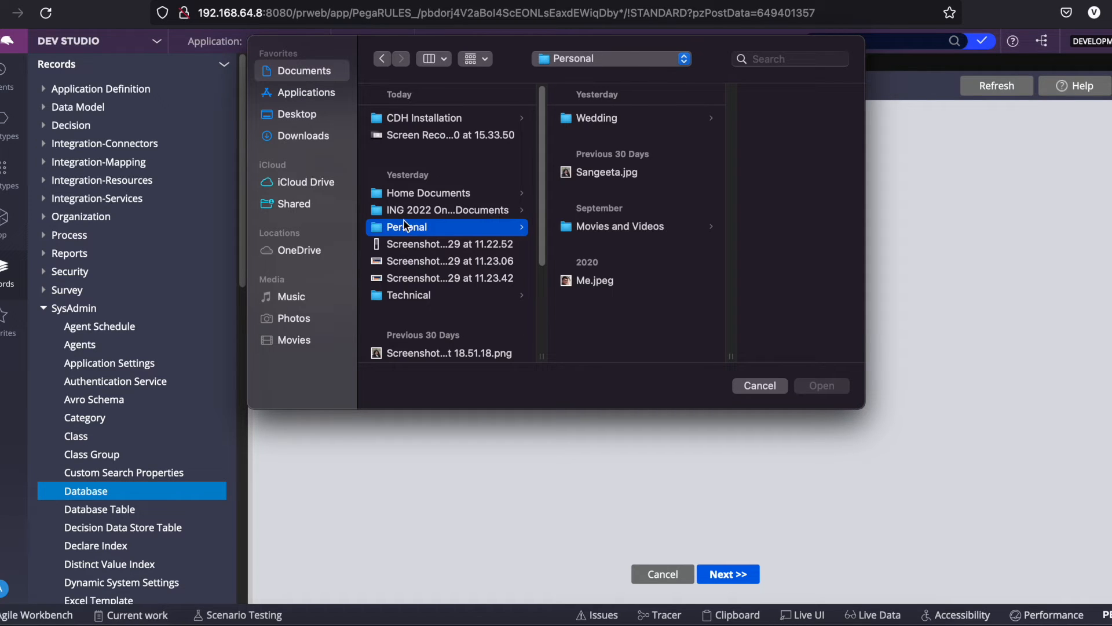
pyautogui.click(426, 195)
pyautogui.click(417, 296)
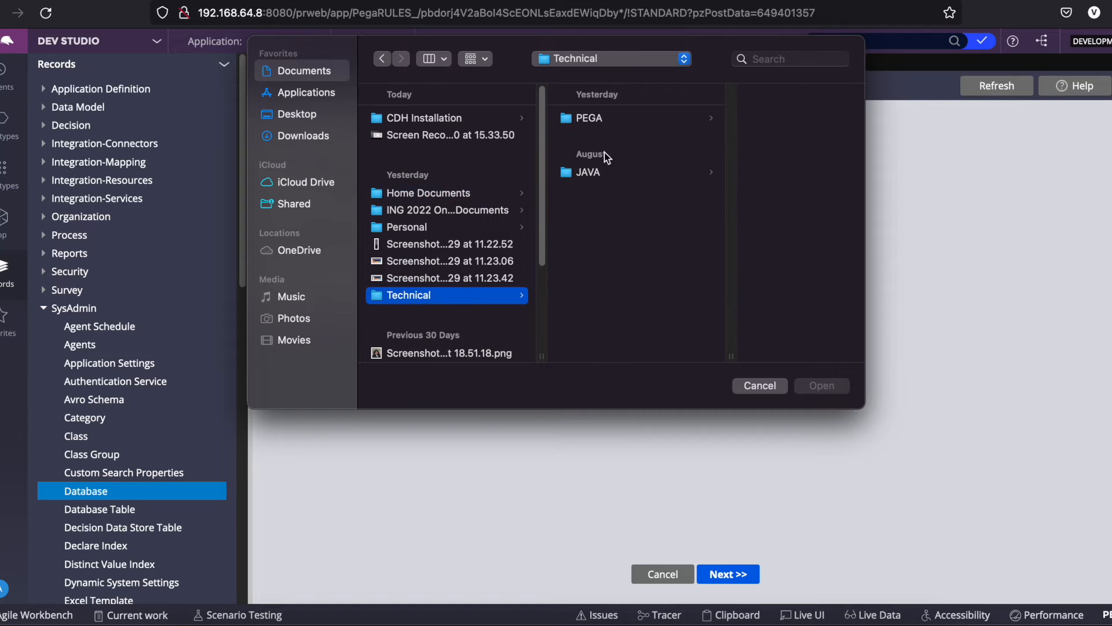
pyautogui.click(582, 119)
pyautogui.click(753, 119)
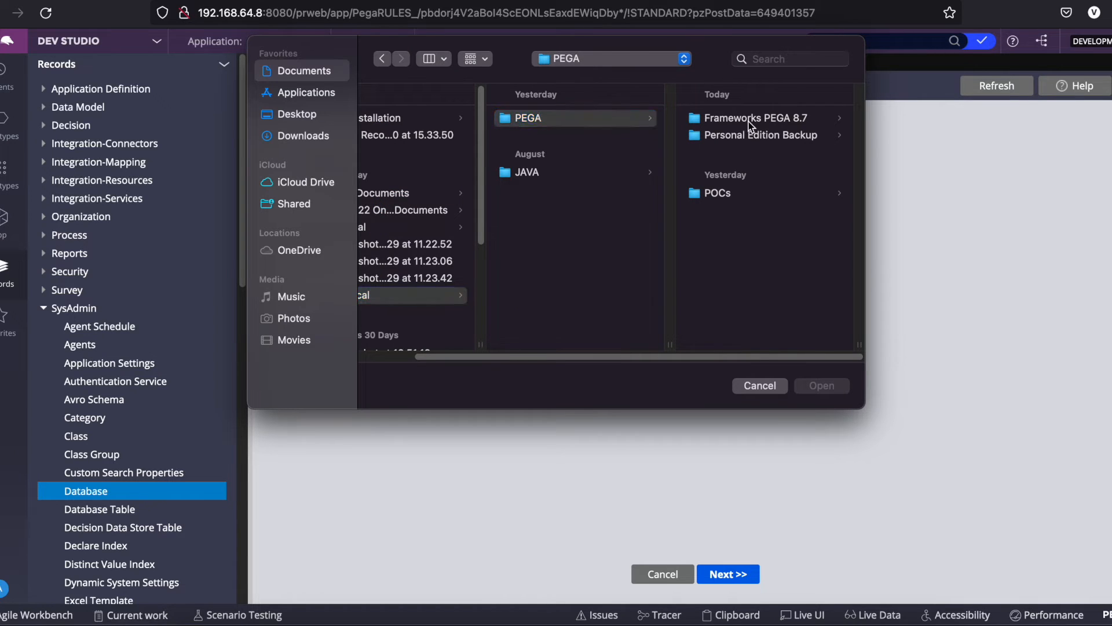
pyautogui.click(752, 120)
pyautogui.click(722, 168)
pyautogui.click(762, 134)
pyautogui.click(819, 385)
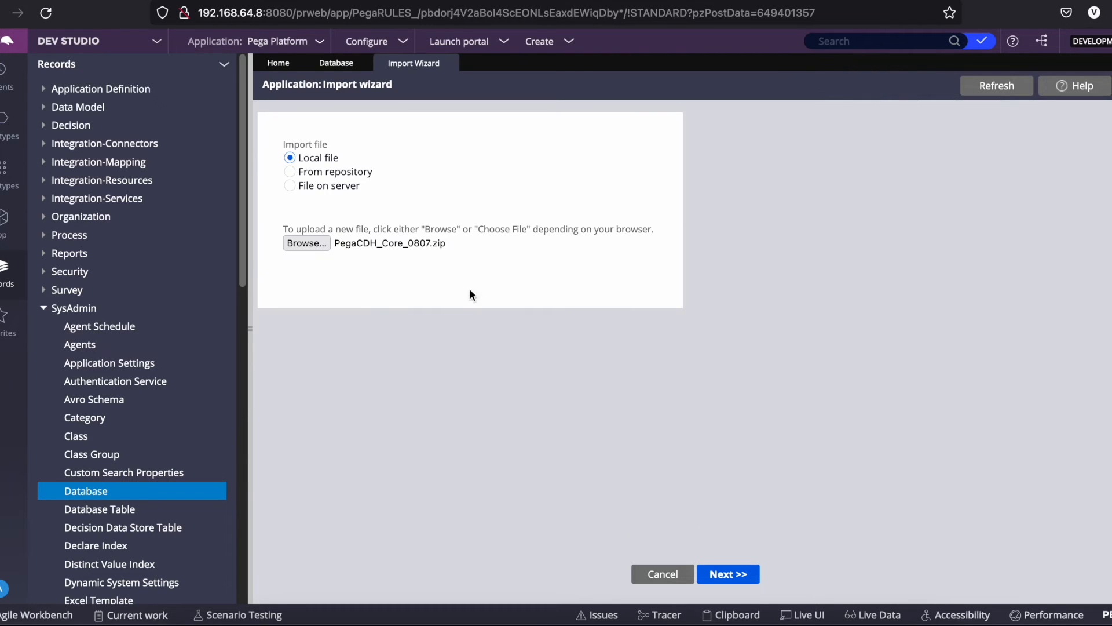
pyautogui.click(728, 574)
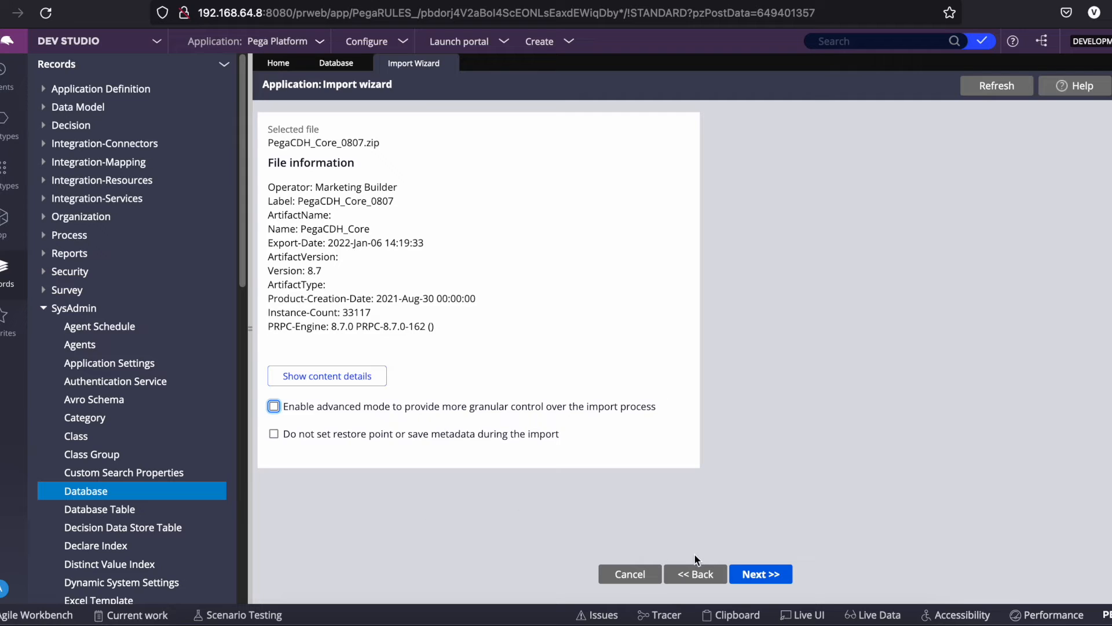
# Accept the ExternalMKTData connection and continue until the pegamkt3rdparty import reaches 100%.
pyautogui.click(782, 574)
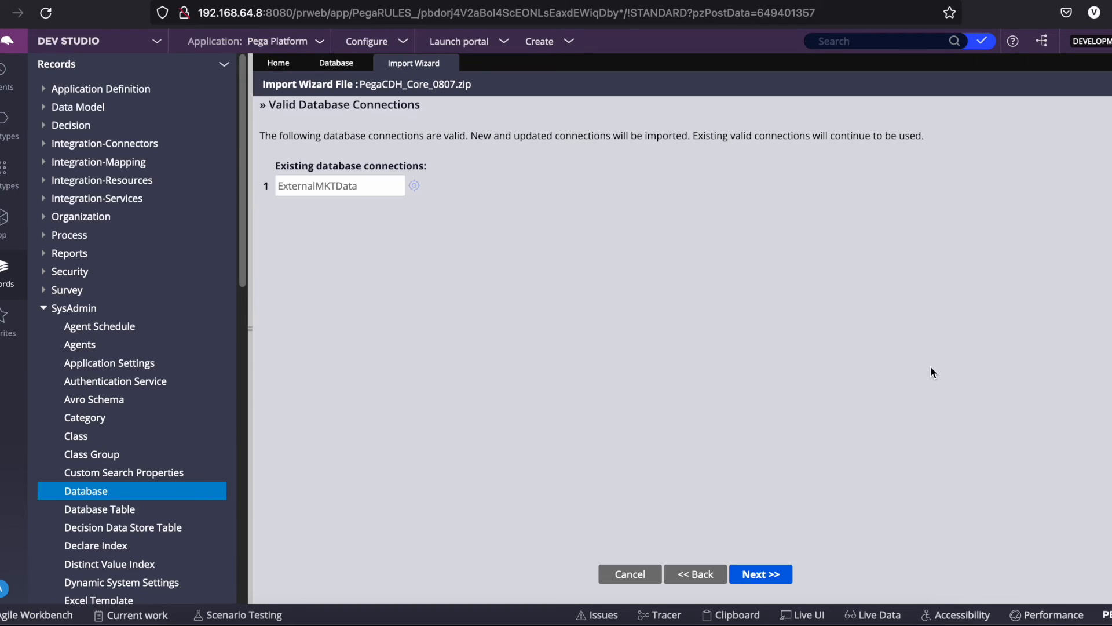
pyautogui.doubleClick(327, 185)
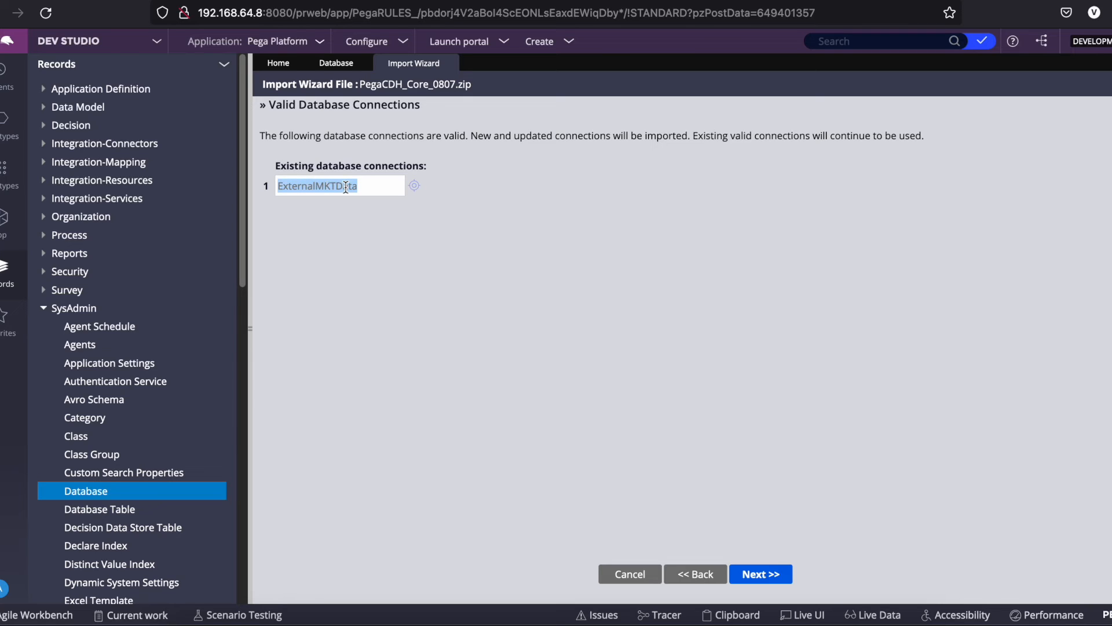
pyautogui.click(757, 574)
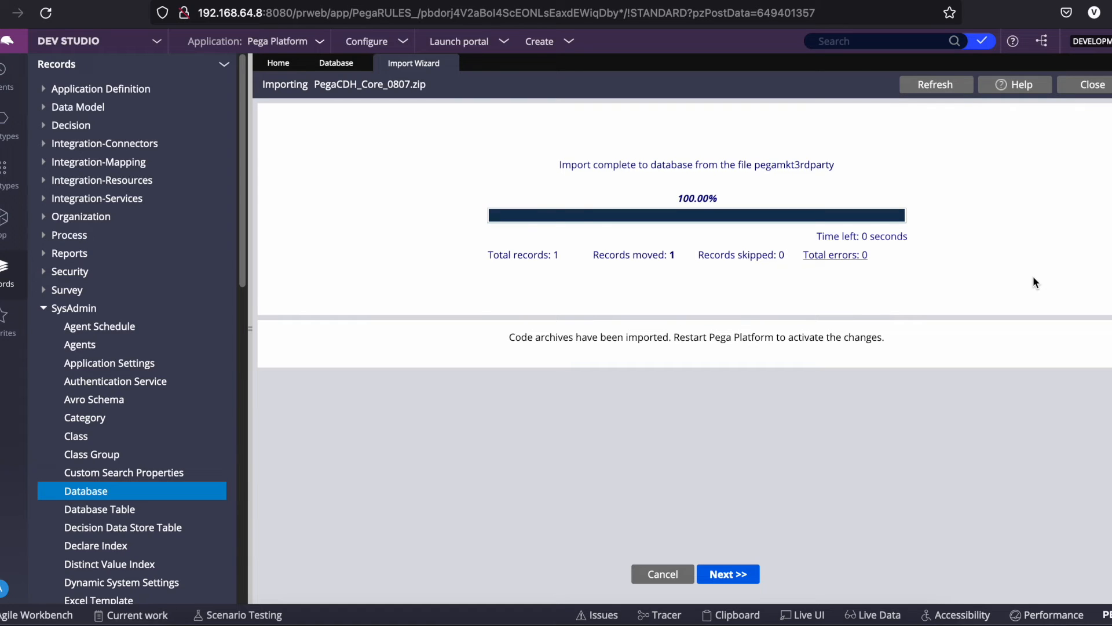
# Advance to the Schema page and apply the changes, importing PegaCDH_Core_07a_schema.jar (172 of 172 records).
pyautogui.click(740, 573)
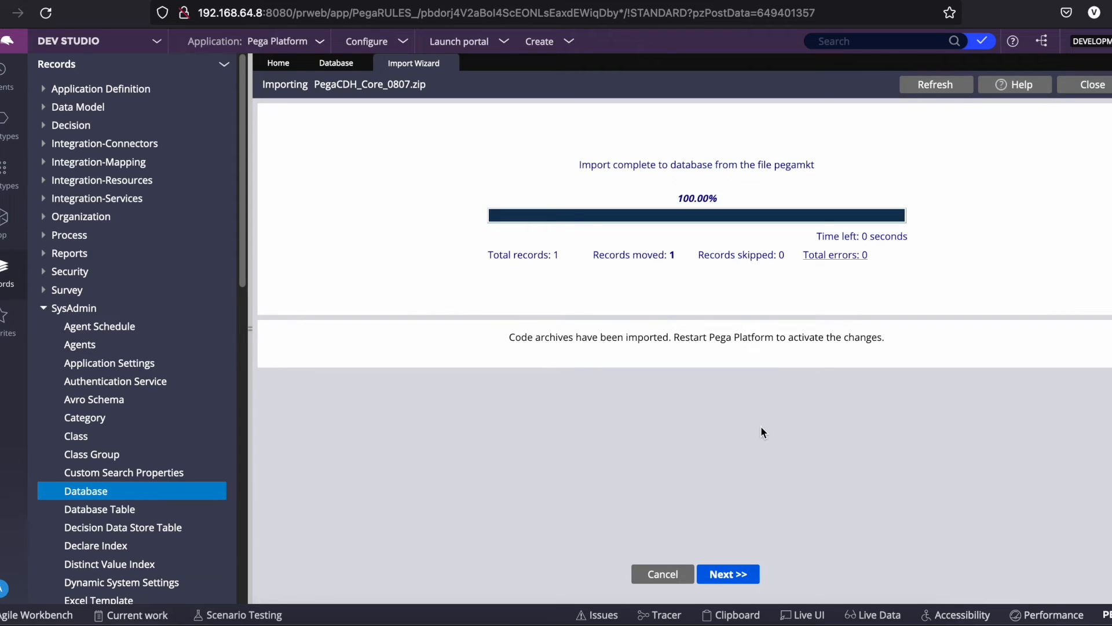
pyautogui.click(732, 573)
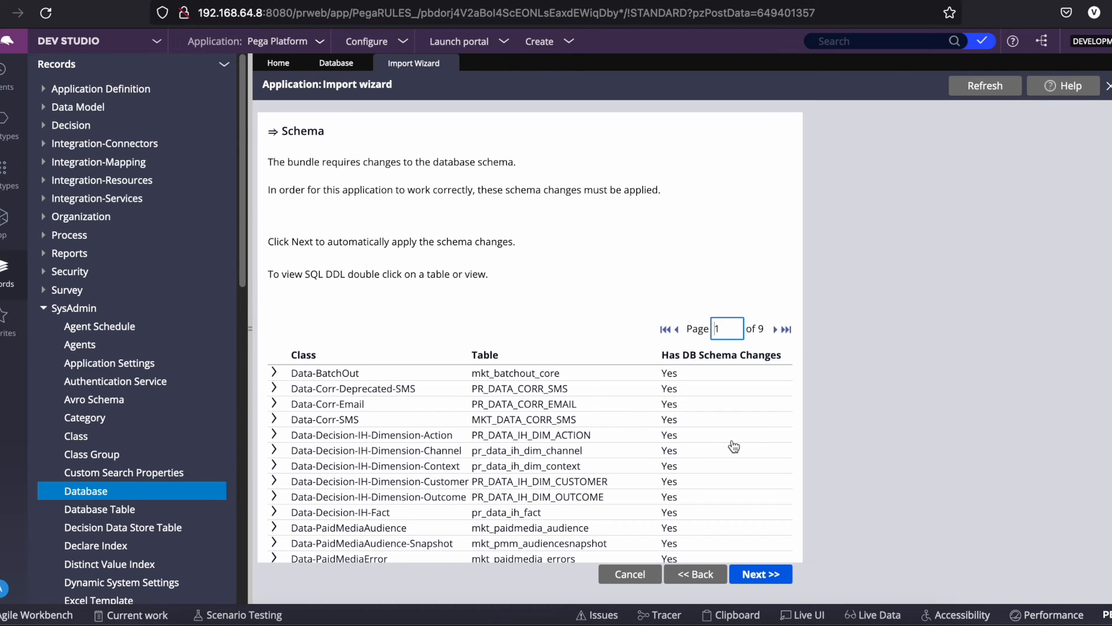
pyautogui.scroll(-5, 763, 441)
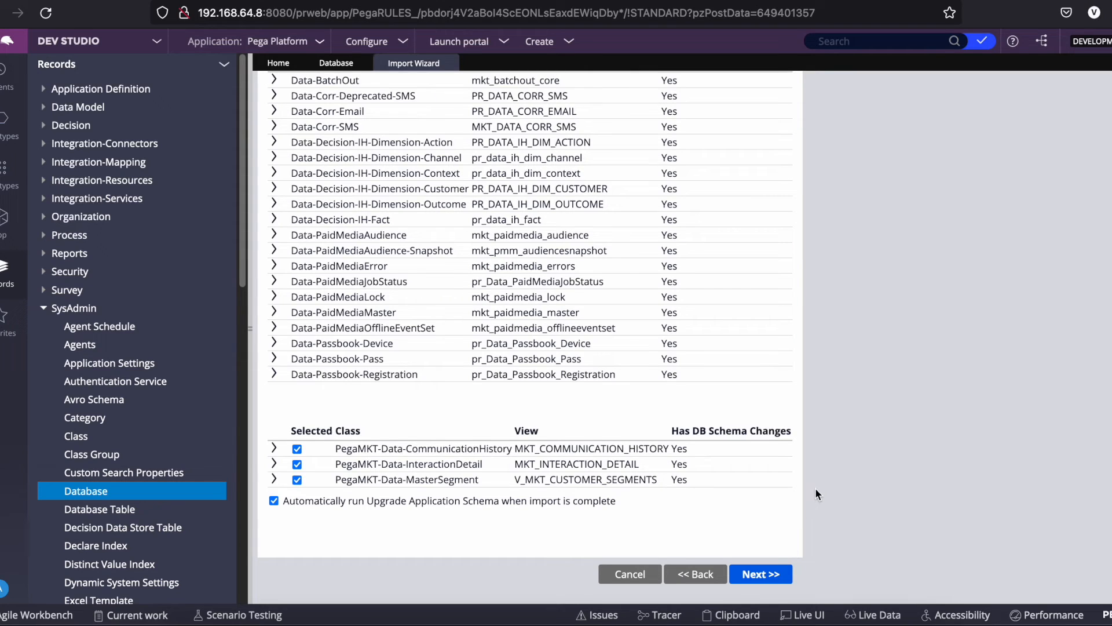
pyautogui.click(772, 573)
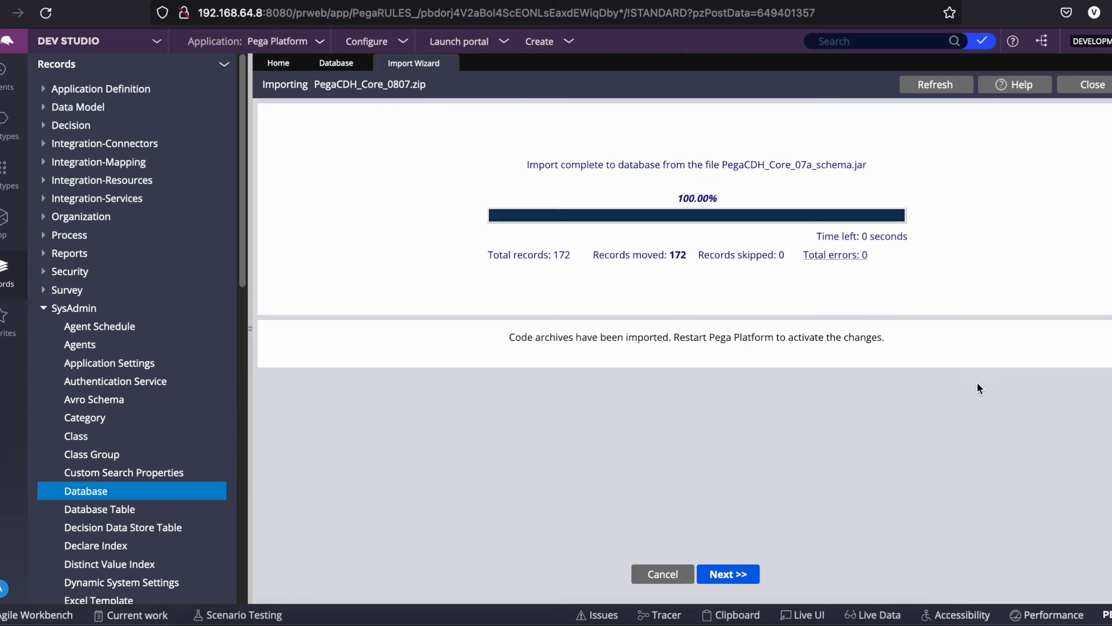
# Import PegaCDH_Core_07a_rules.jar (33109 of 33117 records), review the compilation error notice, and close the wizard.
pyautogui.click(739, 575)
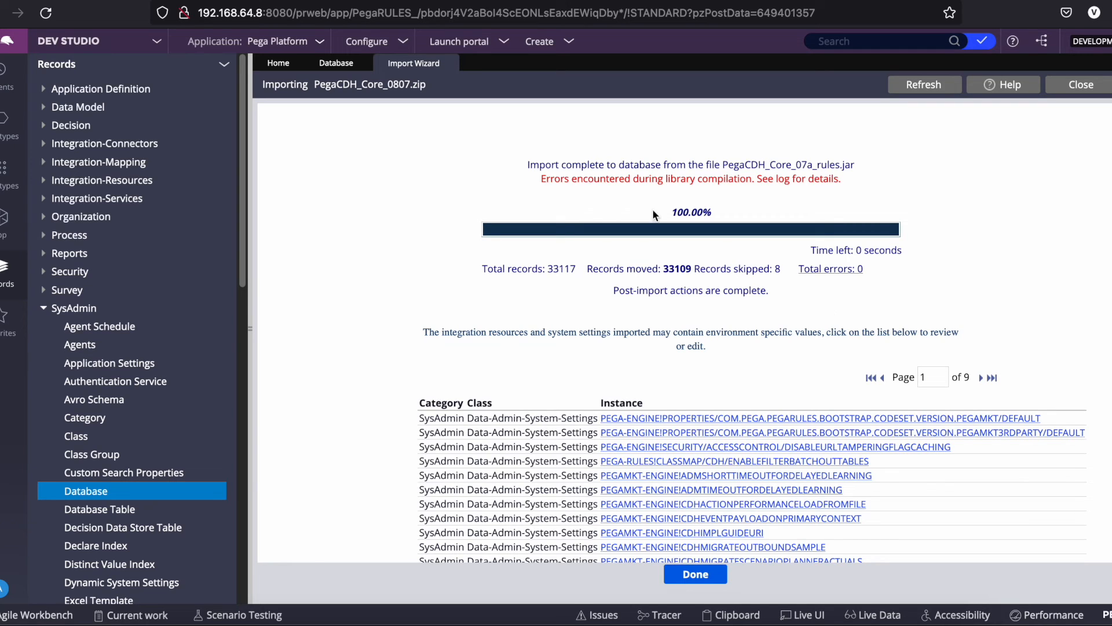
pyautogui.moveTo(546, 178); pyautogui.dragTo(843, 181)
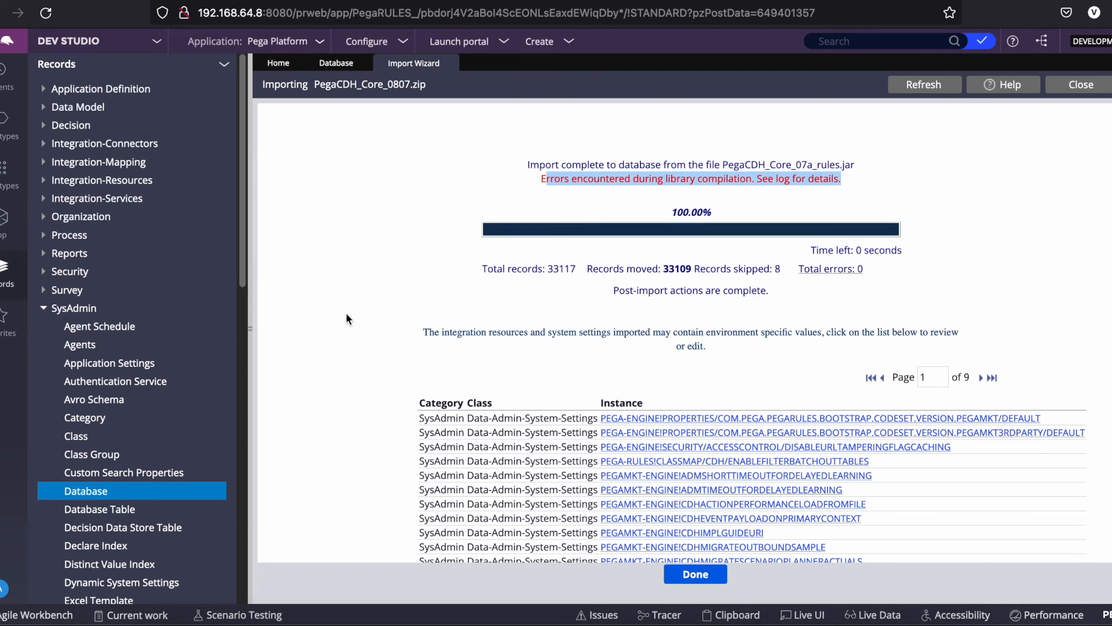
pyautogui.scroll(-5, 440, 353)
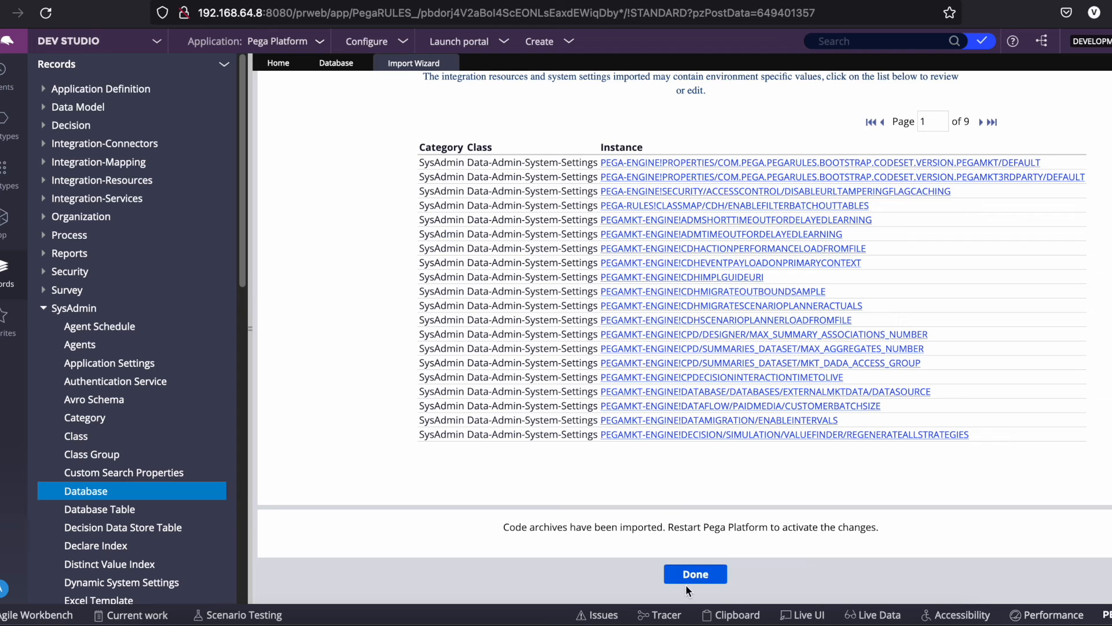
pyautogui.click(700, 575)
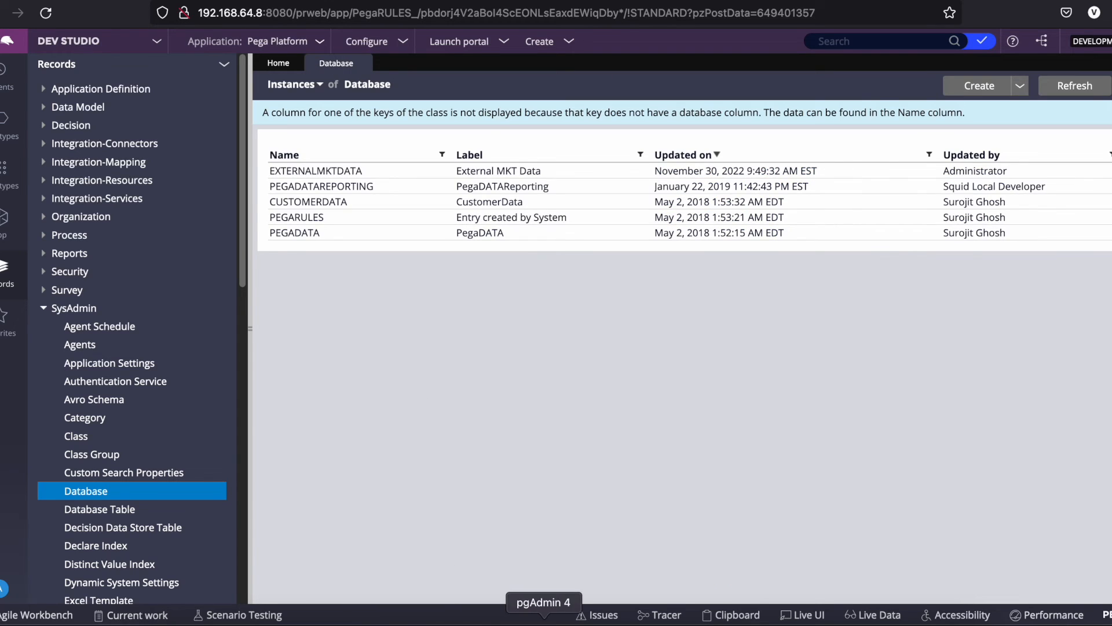
# In pgAdmin, refresh the Tables node under the externalmktdata schema.
pyautogui.click(573, 621)
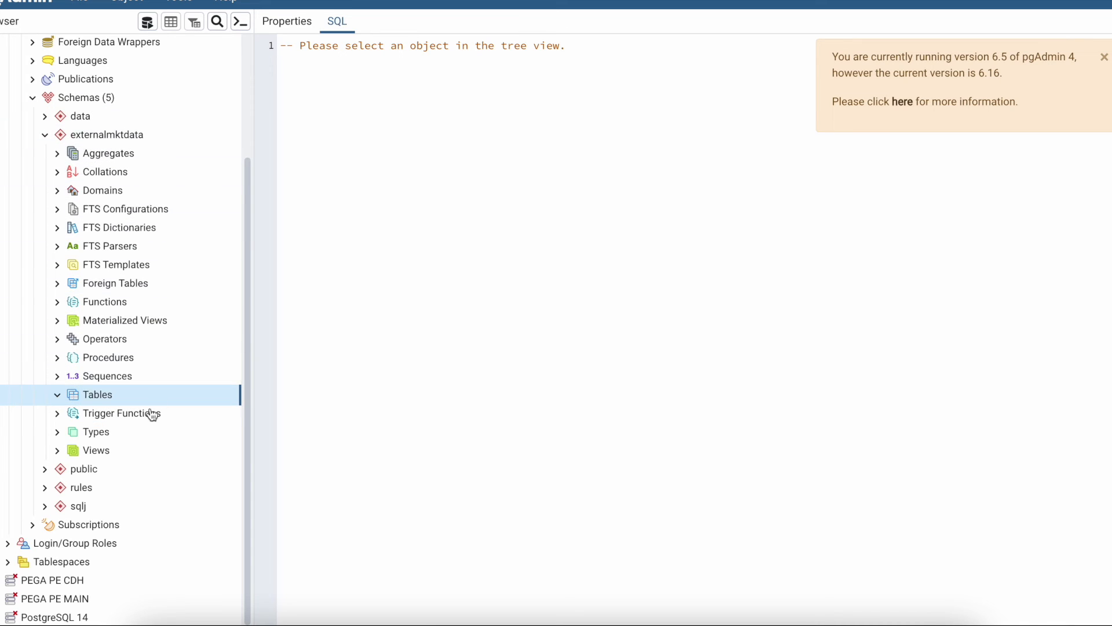
pyautogui.rightClick(101, 398)
pyautogui.moveTo(161, 418)
pyautogui.click(156, 442)
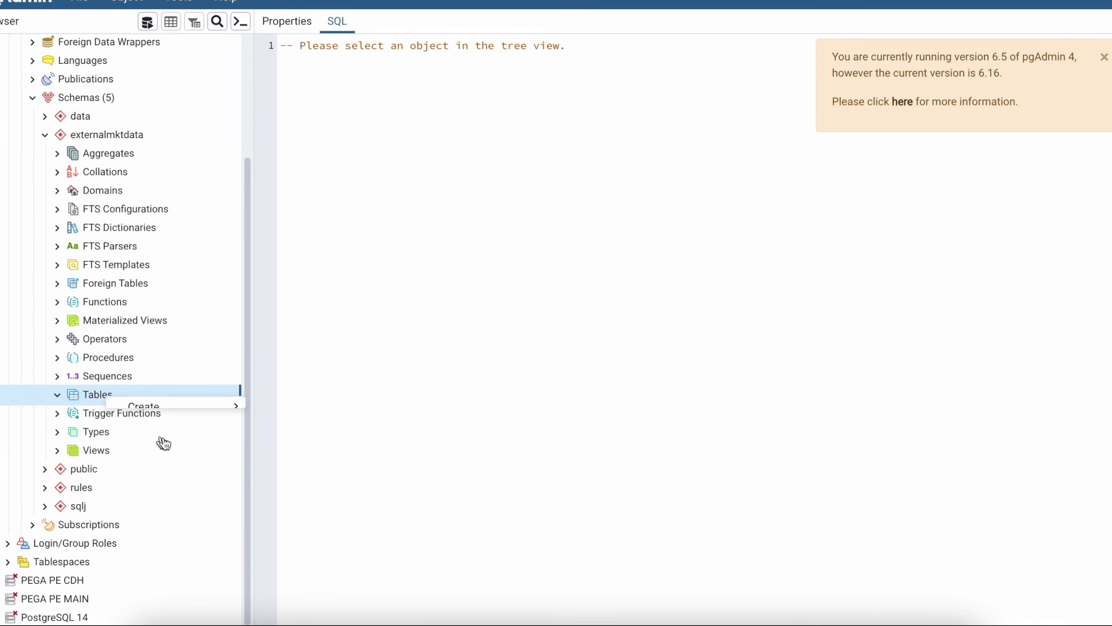
pyautogui.click(57, 396)
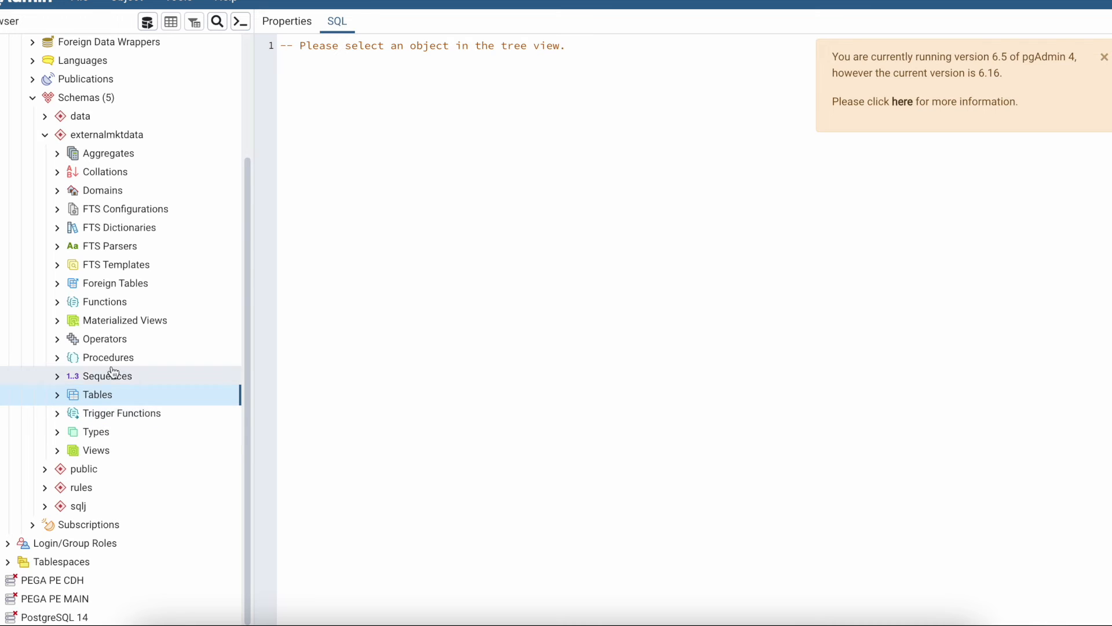
# Refresh the externalmktdata schema and confirm its Tables list shows 24 tables, then return to the Debian terminal.
pyautogui.rightClick(107, 142)
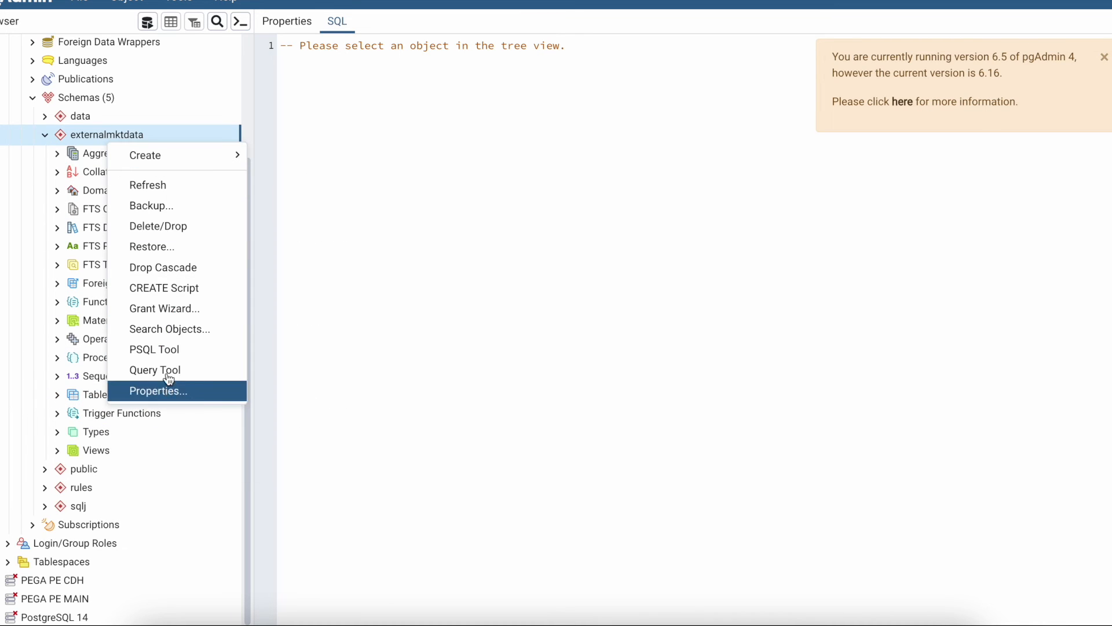
pyautogui.click(174, 187)
pyautogui.scroll(-2, 159, 455)
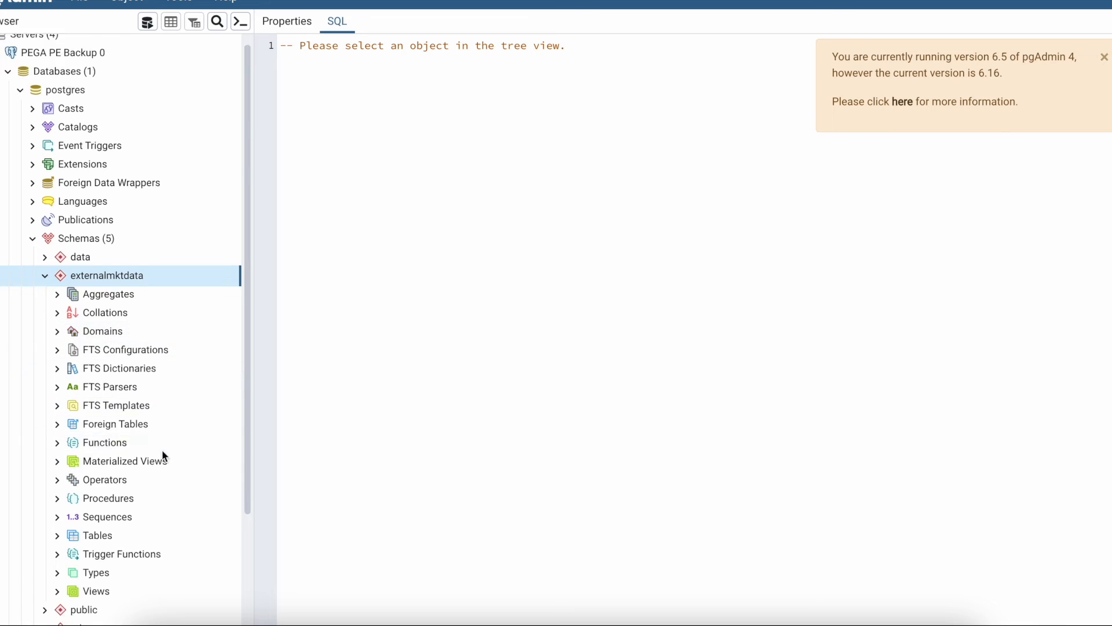
pyautogui.click(57, 427)
pyautogui.scroll(-6, 169, 464)
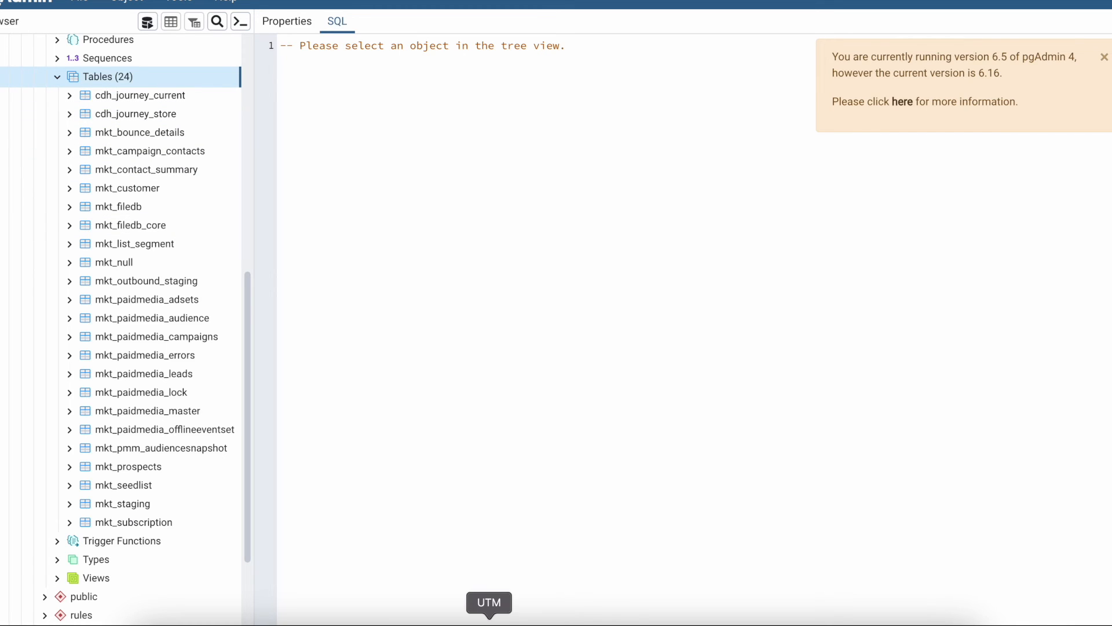
pyautogui.click(489, 621)
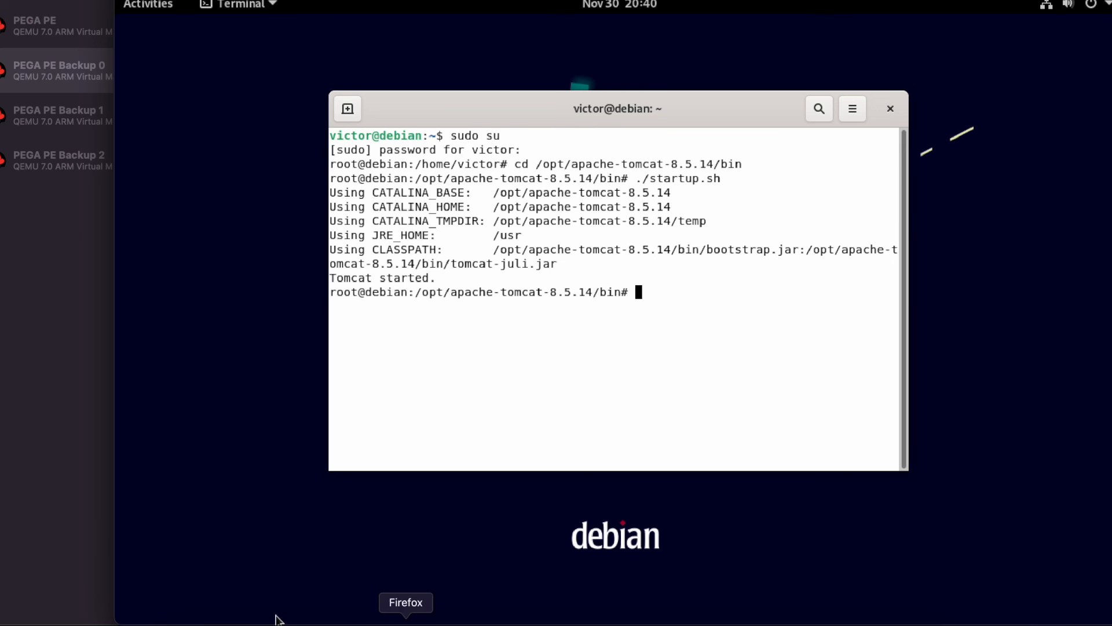
# Return to the Pega login page in Firefox and sign back in as administrator.
pyautogui.click(407, 613)
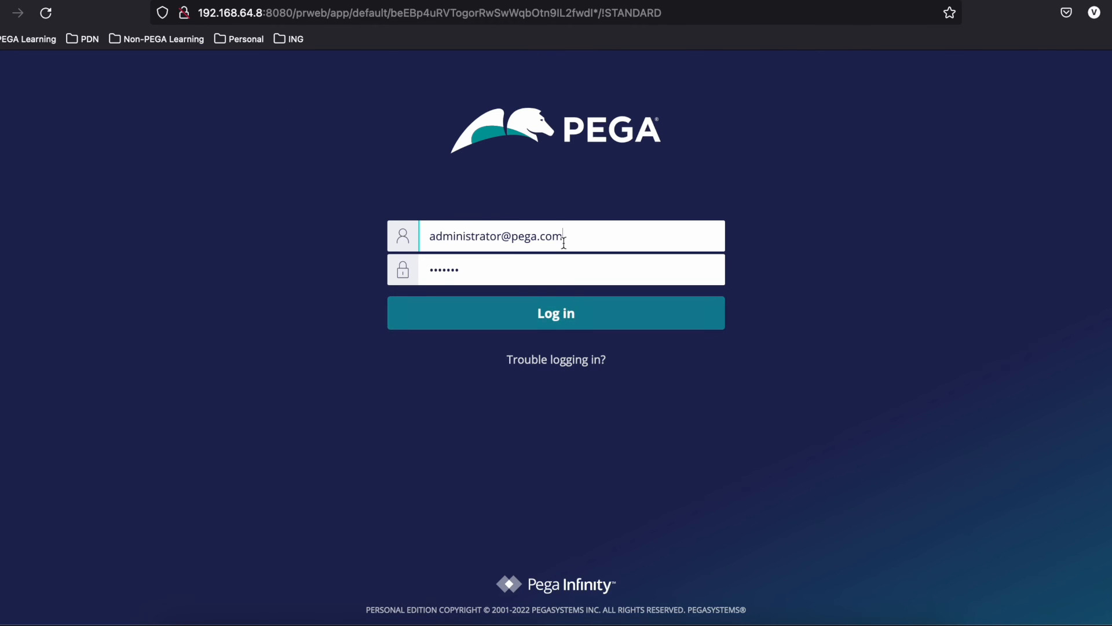
pyautogui.click(553, 313)
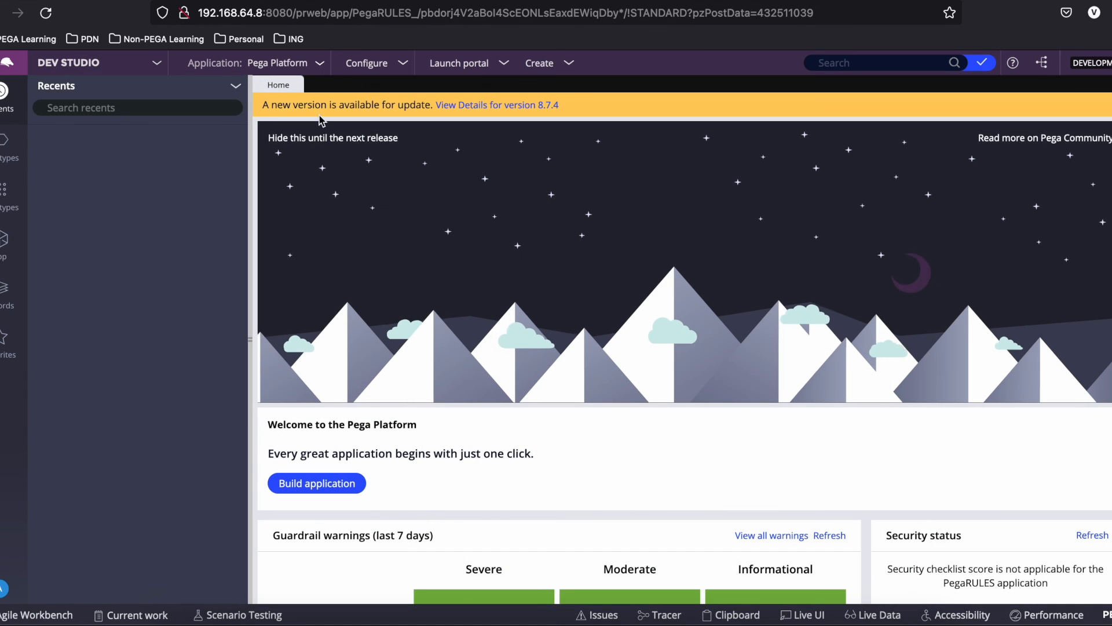
# Choose New Application from the Application menu to start the new application wizard.
pyautogui.click(319, 64)
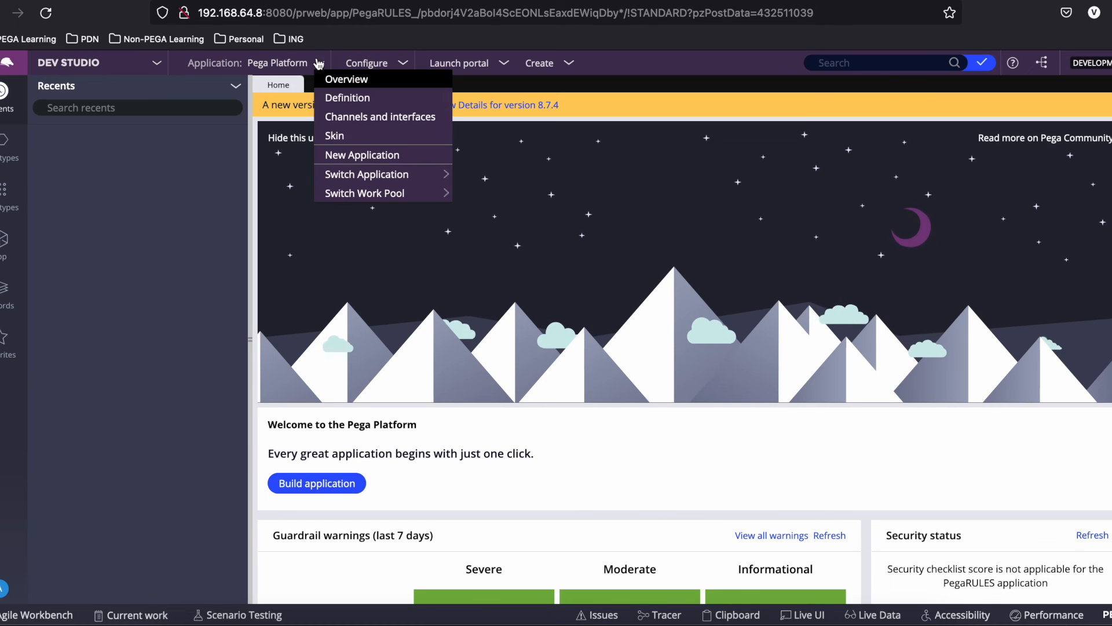
pyautogui.click(363, 155)
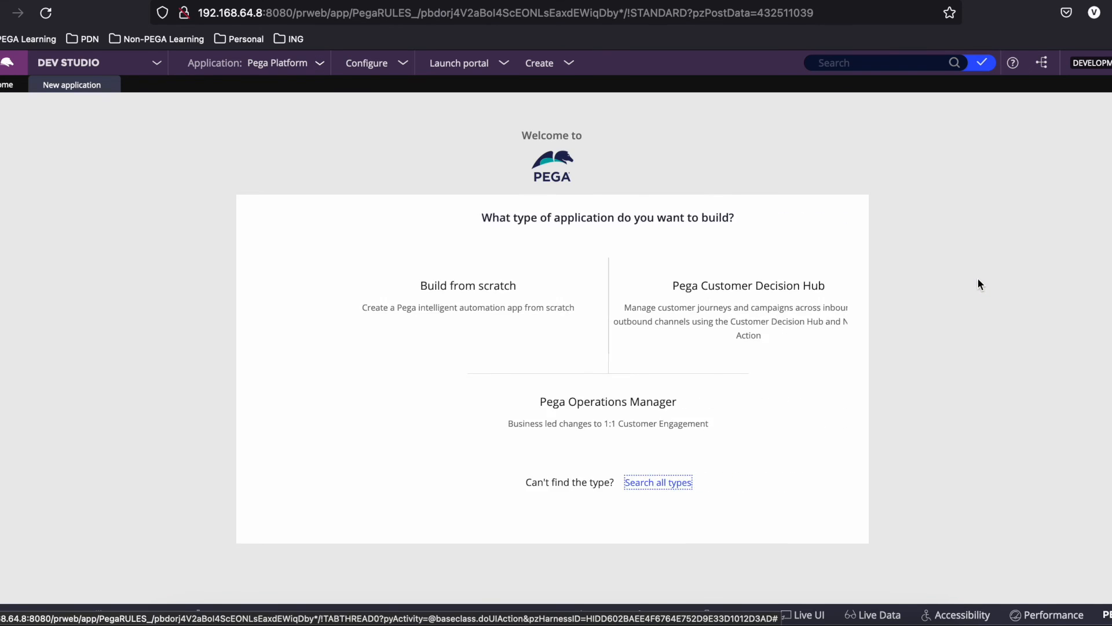
pyautogui.moveTo(576, 283)
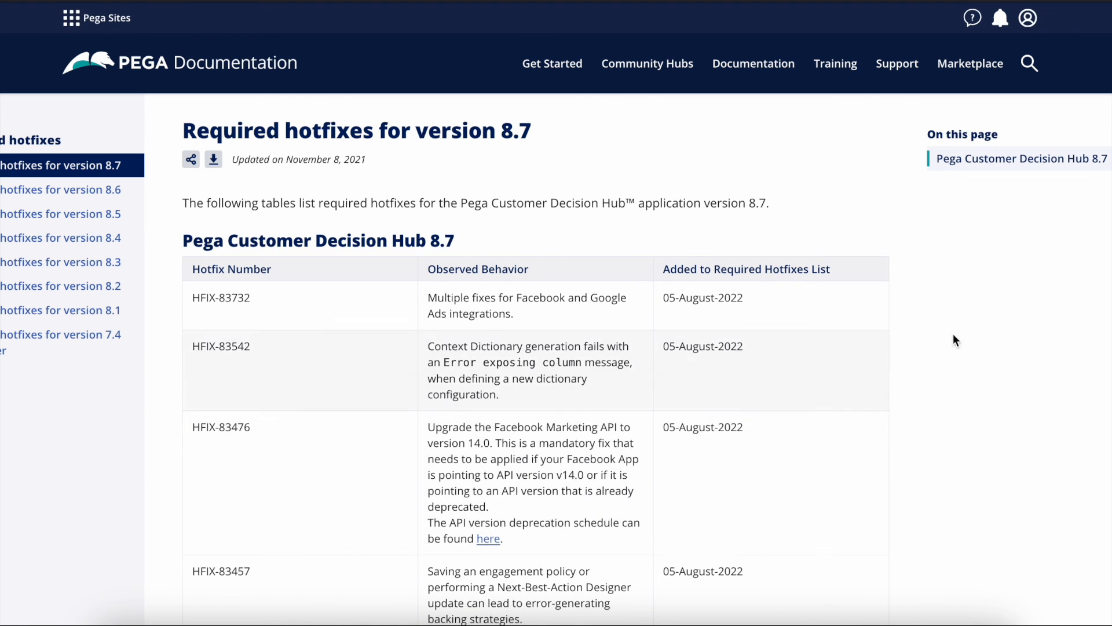
pyautogui.scroll(-3, 937, 457)
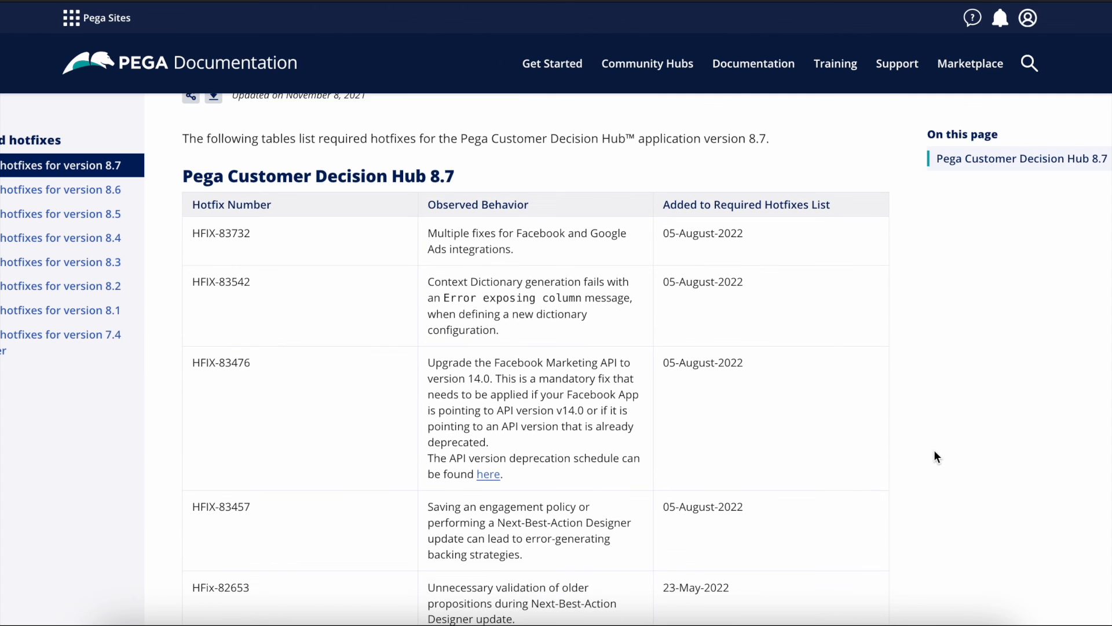
pyautogui.scroll(-3, 933, 456)
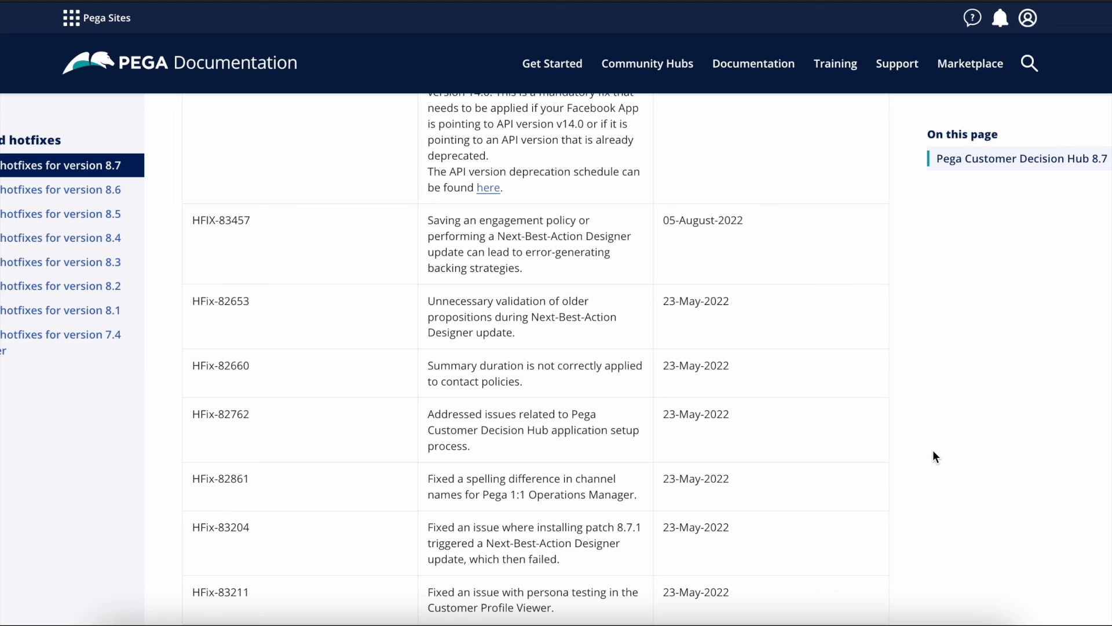
pyautogui.scroll(-5, 929, 445)
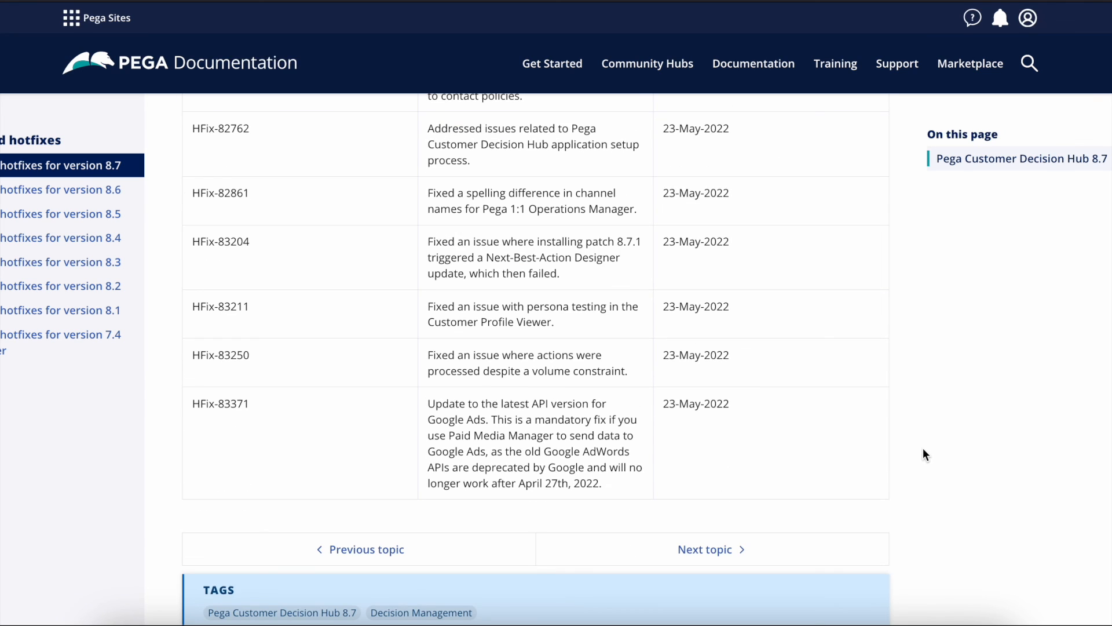
pyautogui.scroll(2, 922, 449)
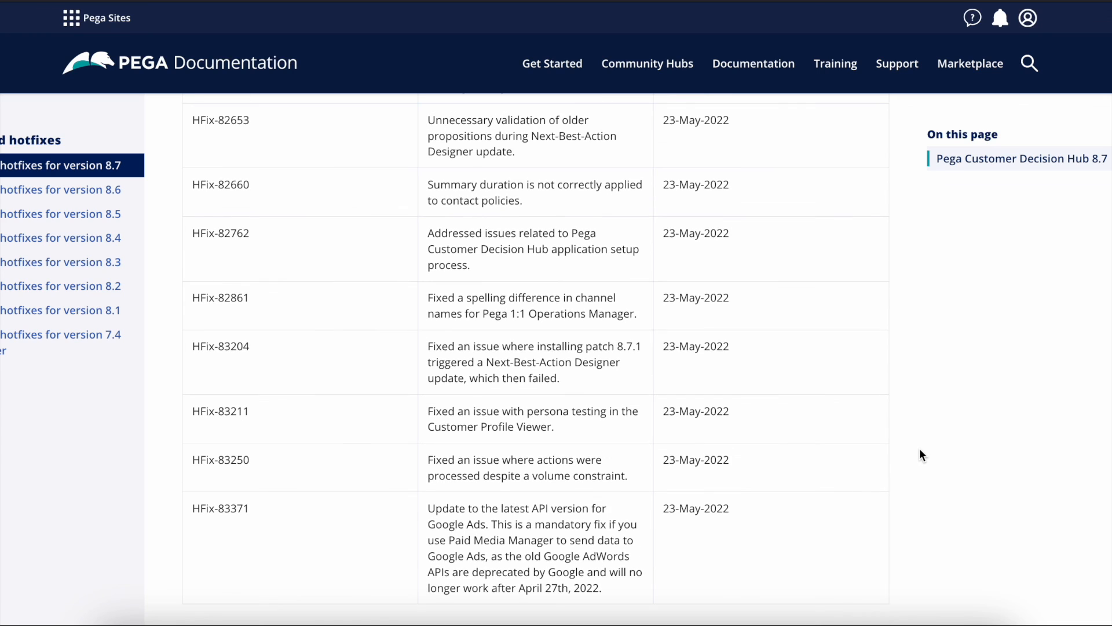